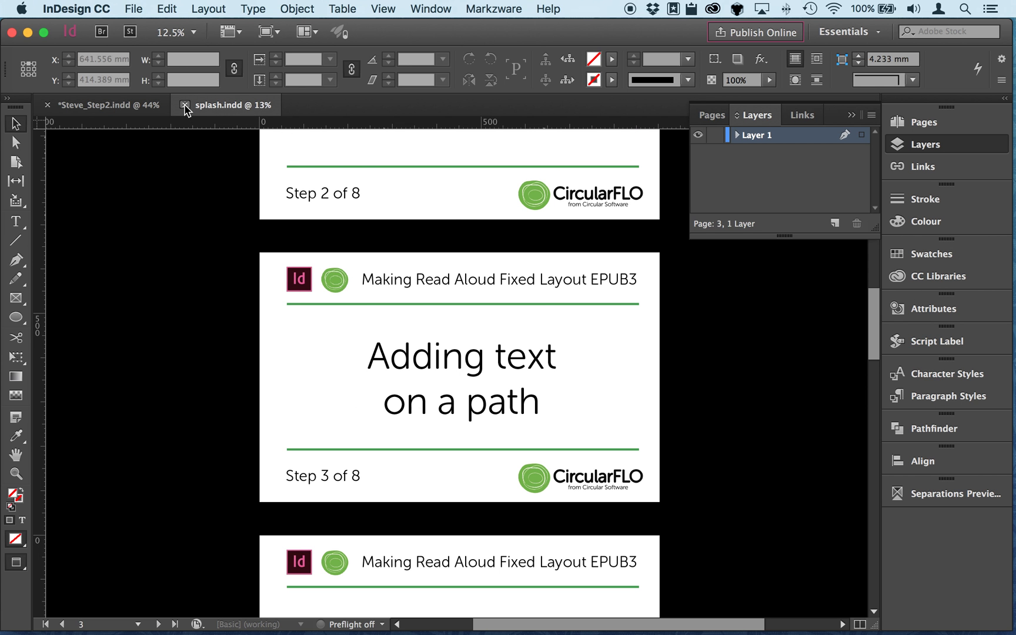
# Close splash.indd and select the WHOOSH! text on a path on page 11.
pyautogui.click(184, 106)
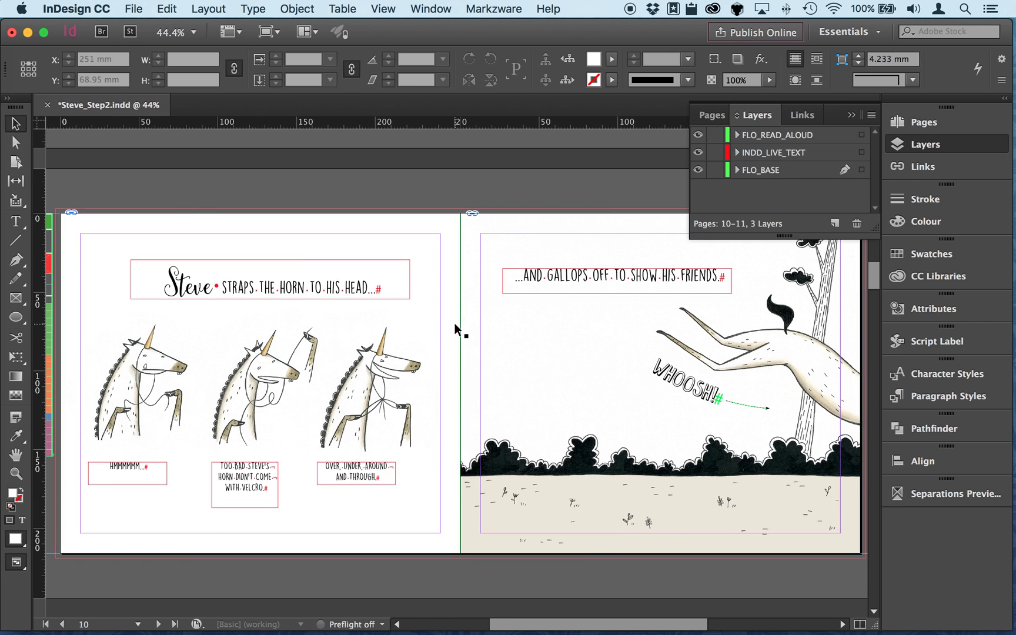
pyautogui.hscroll(-5, 456, 328)
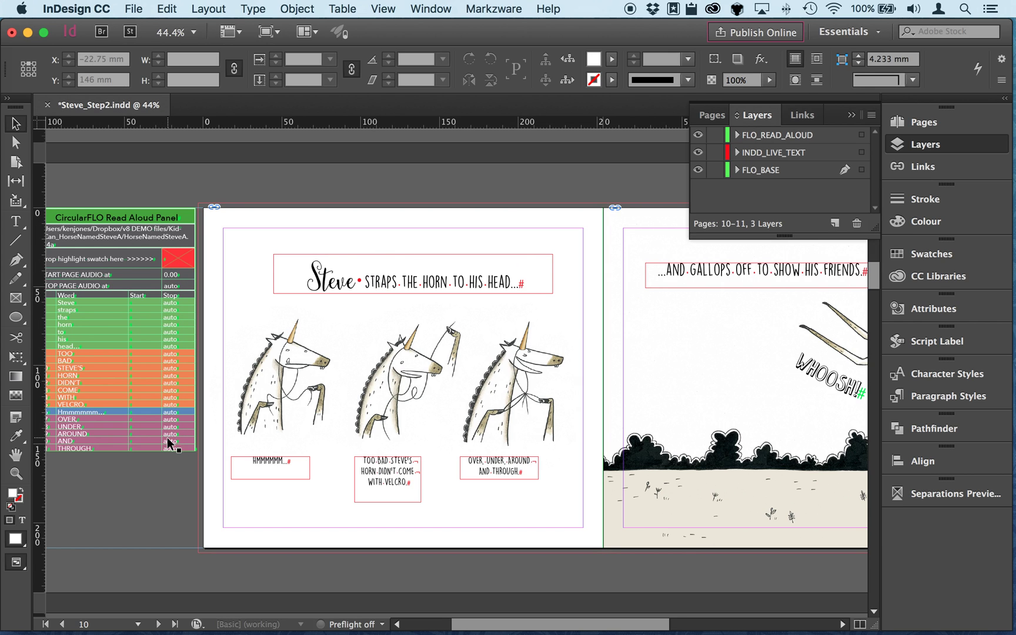
pyautogui.hscroll(8, 585, 346)
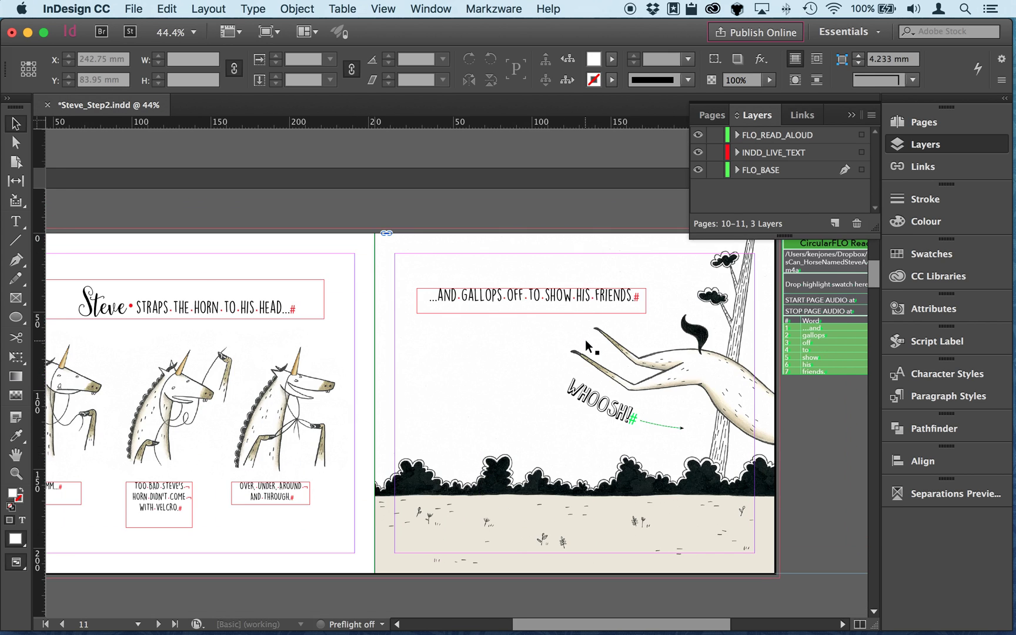
pyautogui.click(578, 415)
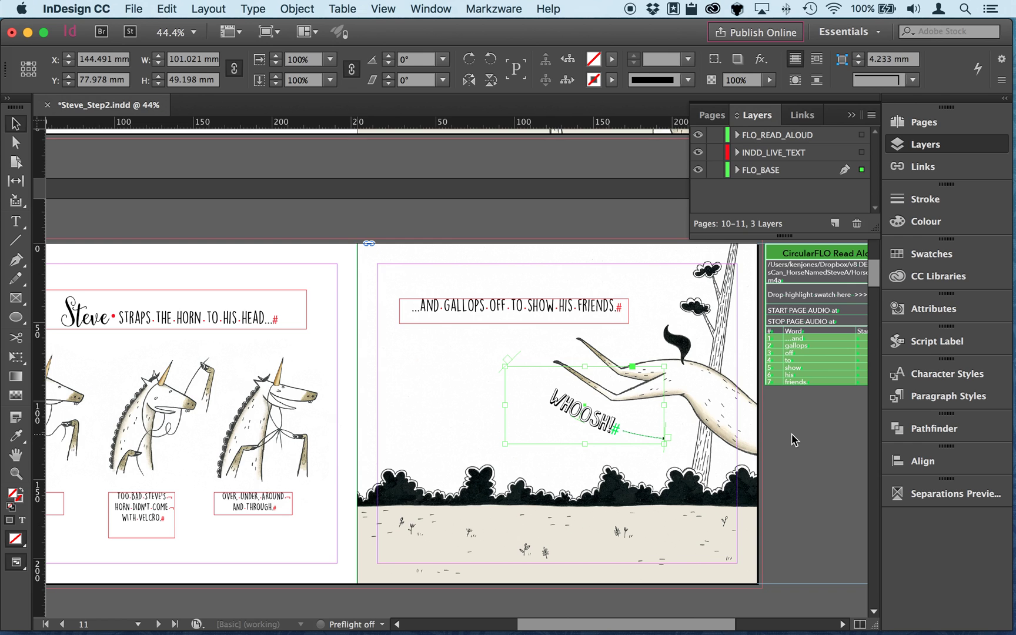
# In CircularFLO, open Window > Read Aloud Tools and place the panel at the upper left.
pyautogui.press('super+Tab')
pyautogui.press('super+Tab')
pyautogui.press('super+Tab')
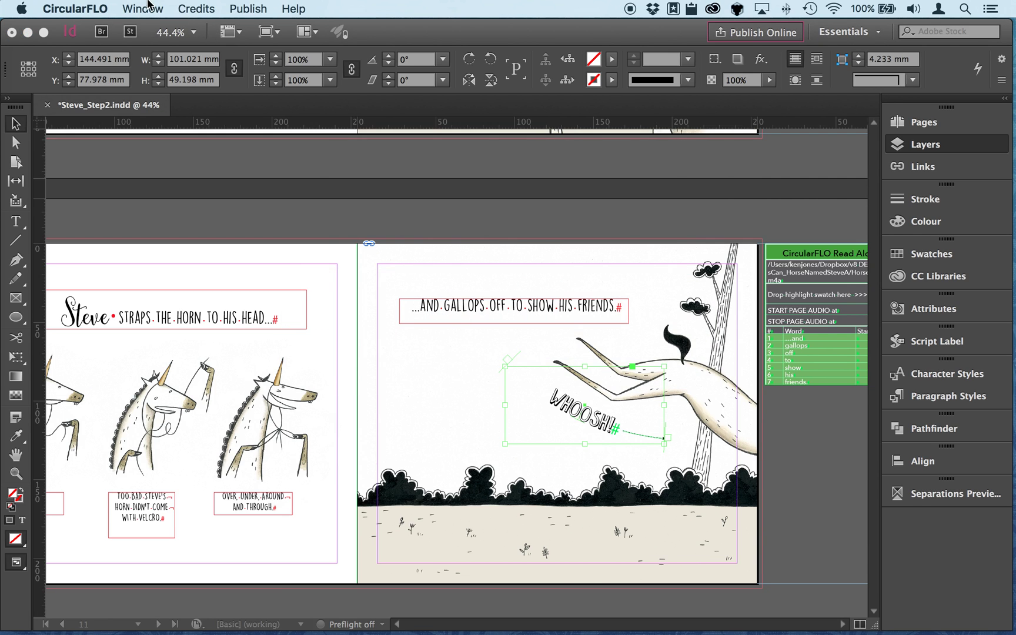
pyautogui.click(141, 9)
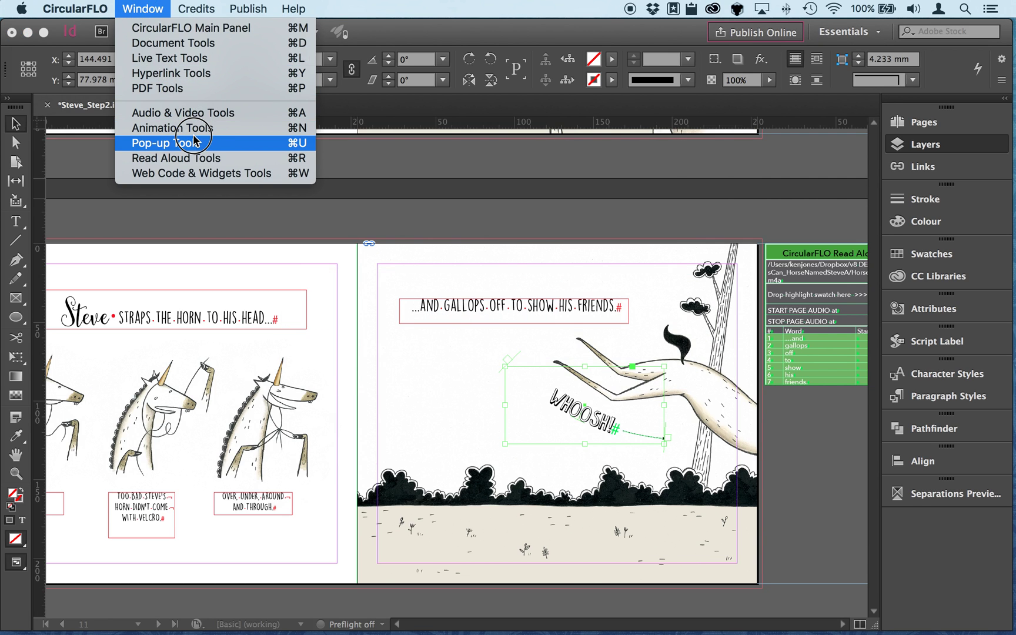
pyautogui.click(210, 158)
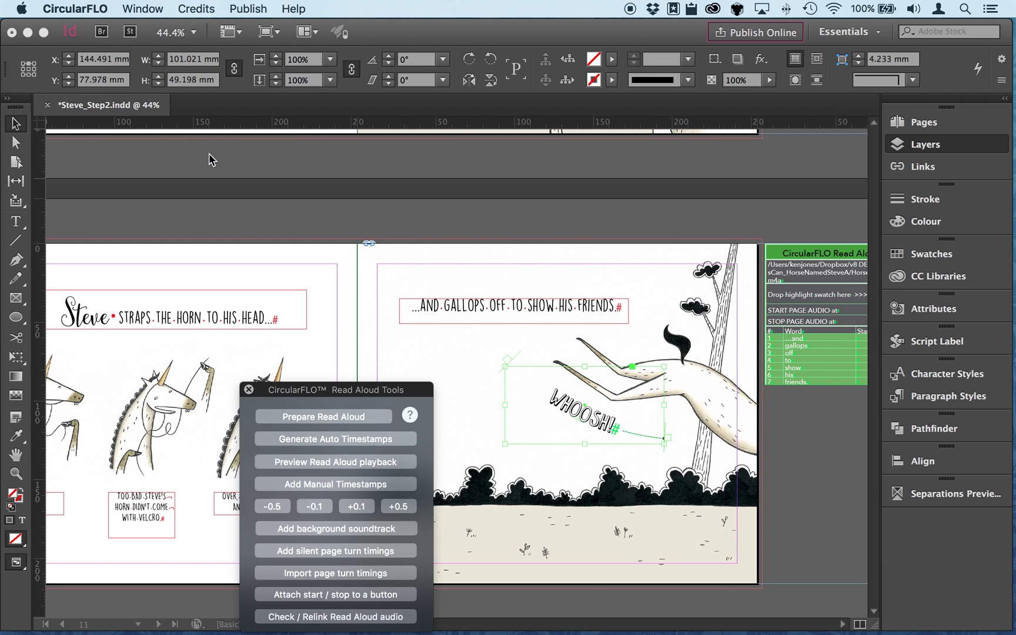
pyautogui.moveTo(368, 387); pyautogui.dragTo(262, 180)
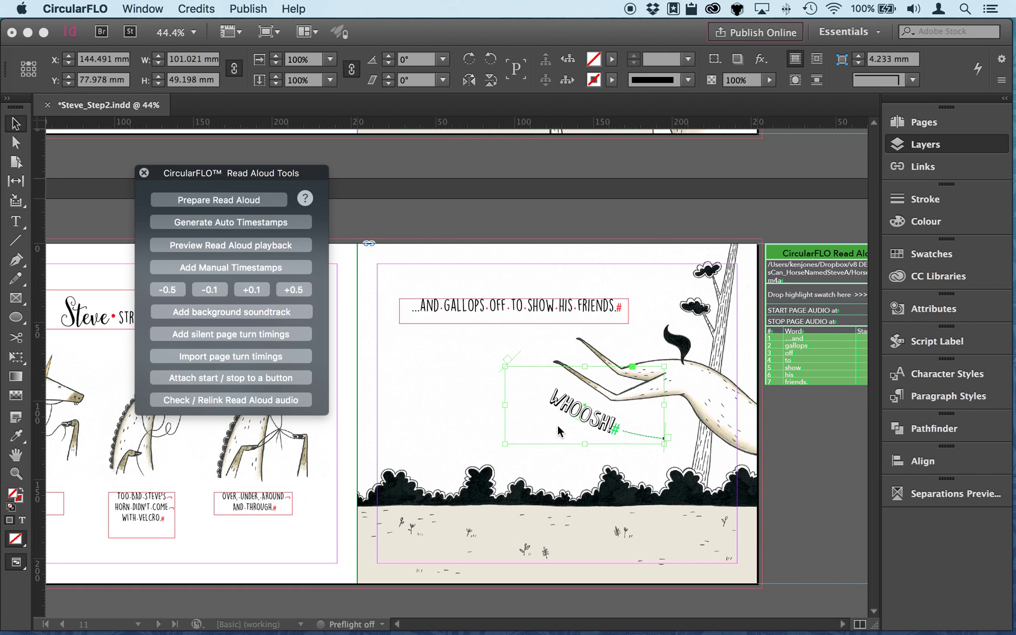
# Run Prepare Read Aloud on the WHOOSH! path text and confirm the dialog.
pyautogui.click(253, 201)
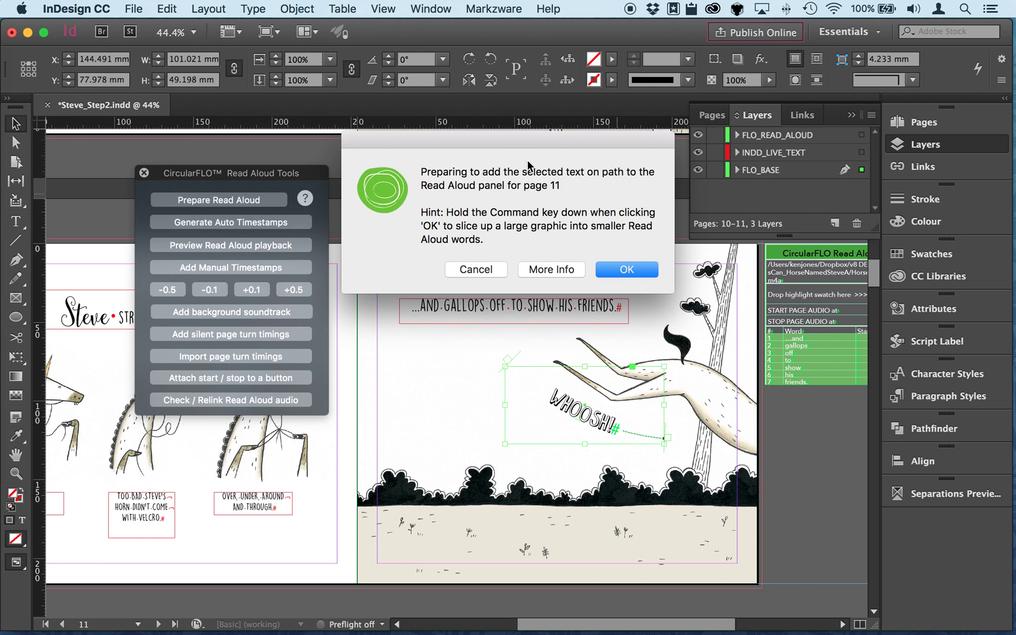
pyautogui.moveTo(515, 171); pyautogui.dragTo(624, 173)
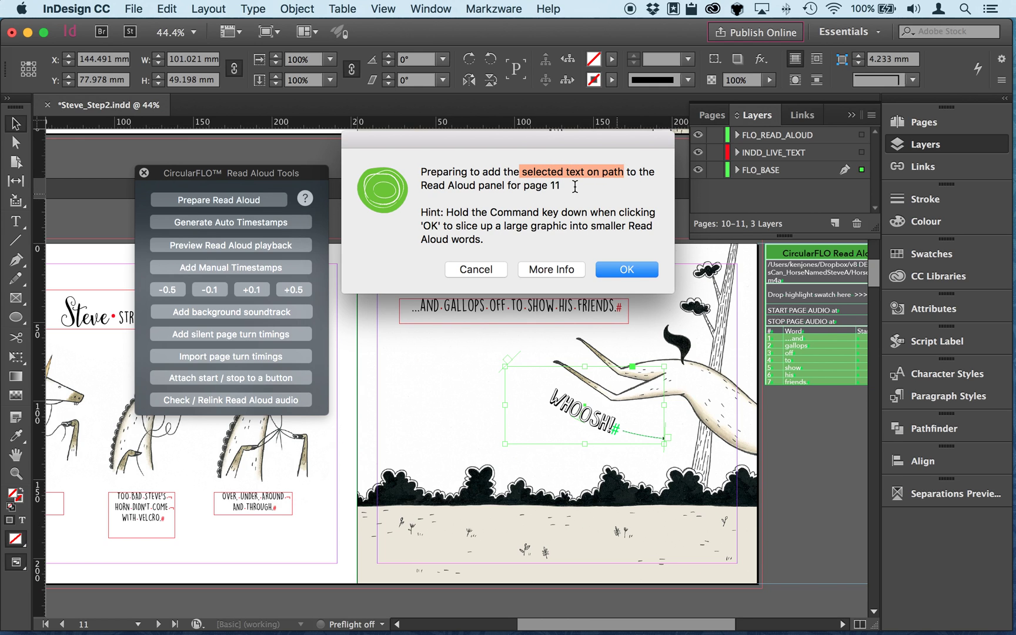
pyautogui.click(573, 187)
pyautogui.click(627, 270)
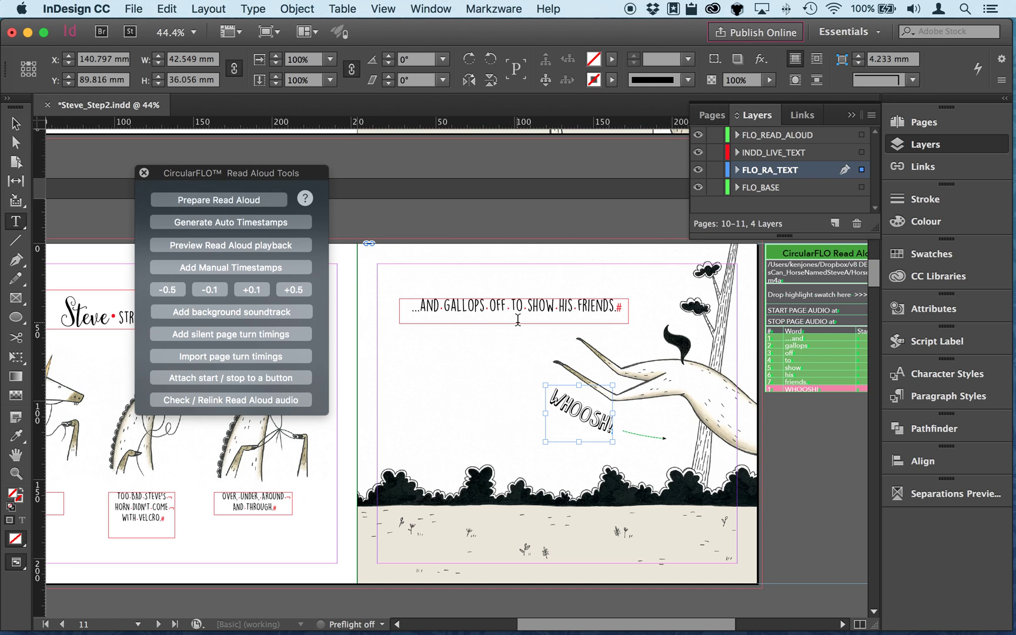
# Widen the new WHOOSH! frame so the whole word shows, then fit the page in the window.
pyautogui.click(16, 123)
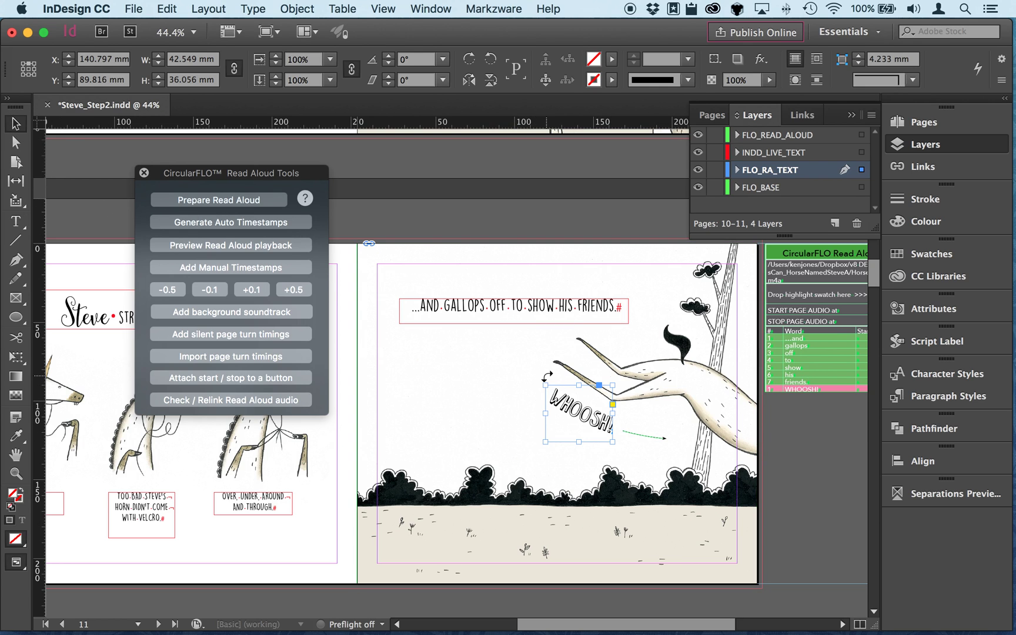
pyautogui.moveTo(545, 374); pyautogui.dragTo(668, 485)
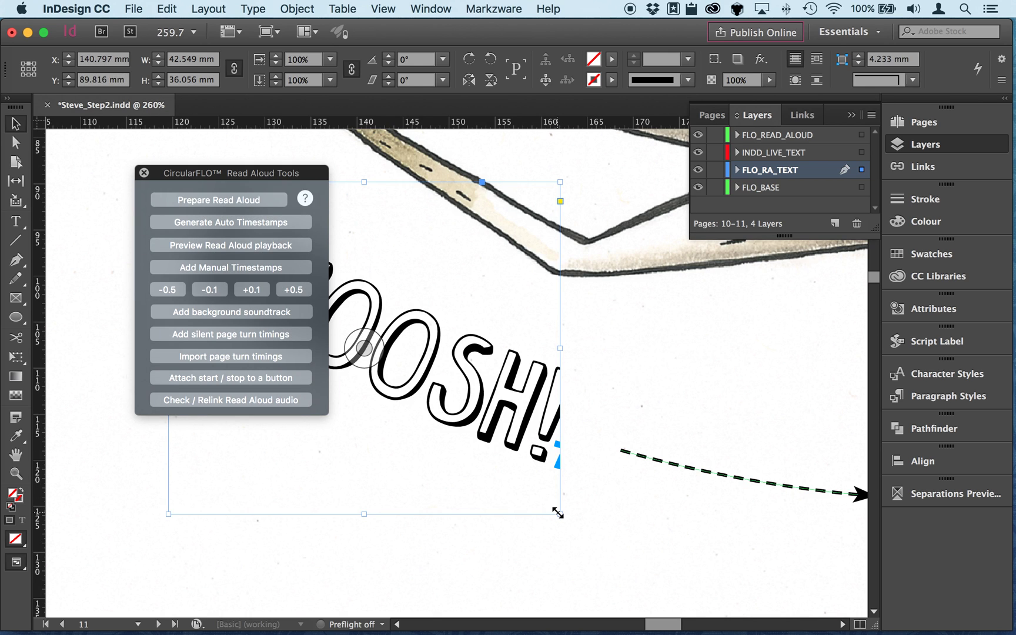
pyautogui.moveTo(557, 512); pyautogui.dragTo(591, 509)
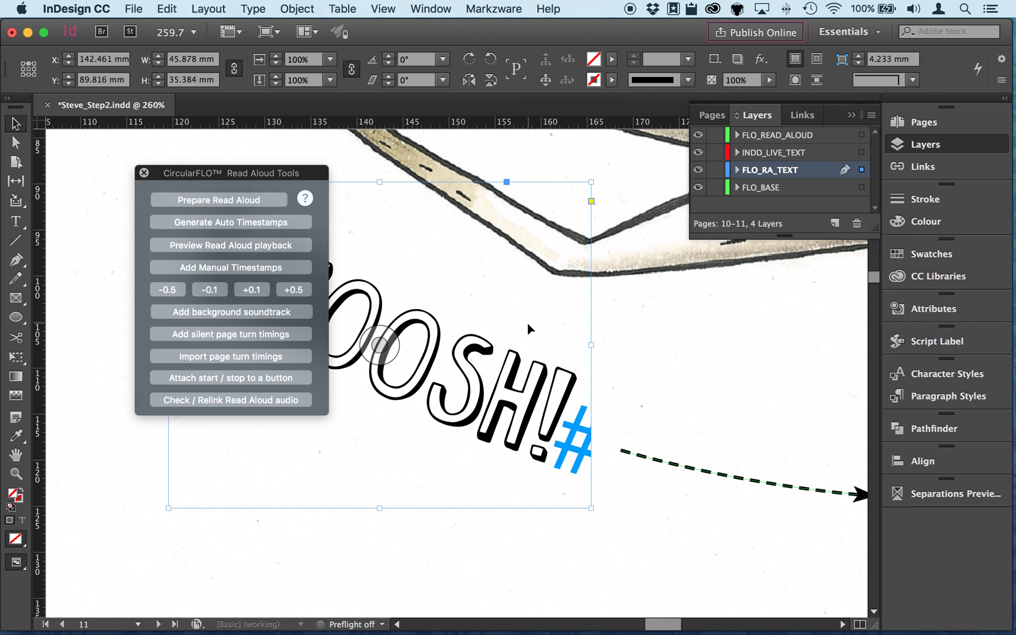
pyautogui.press('super+0')
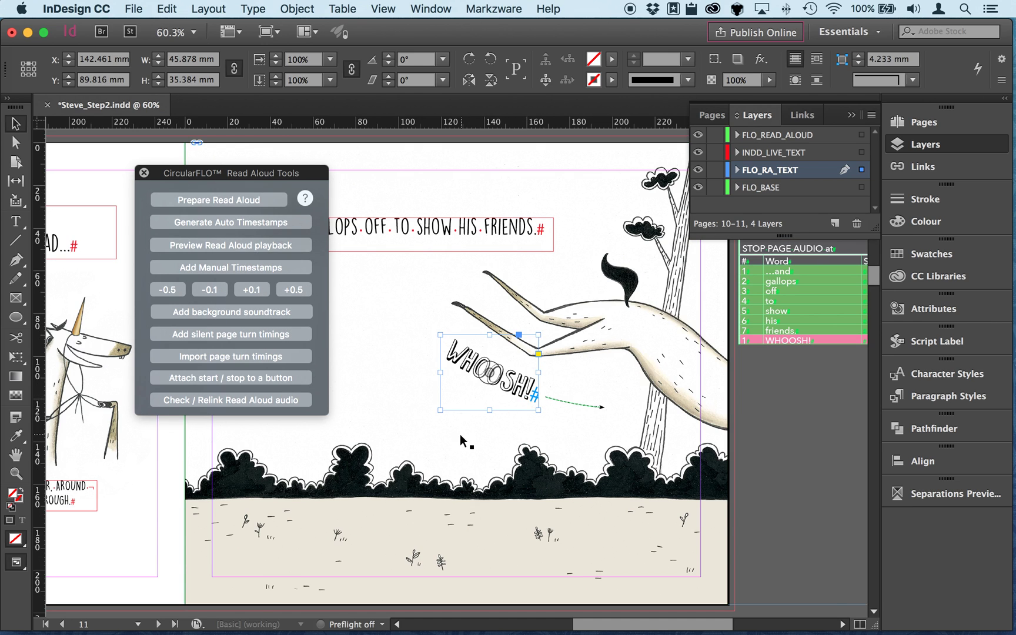
# Scroll to the page 12–13 spread and move the Read Aloud Tools panel off the artwork.
pyautogui.scroll(-8, 459, 440)
pyautogui.hscroll(-8, 460, 440)
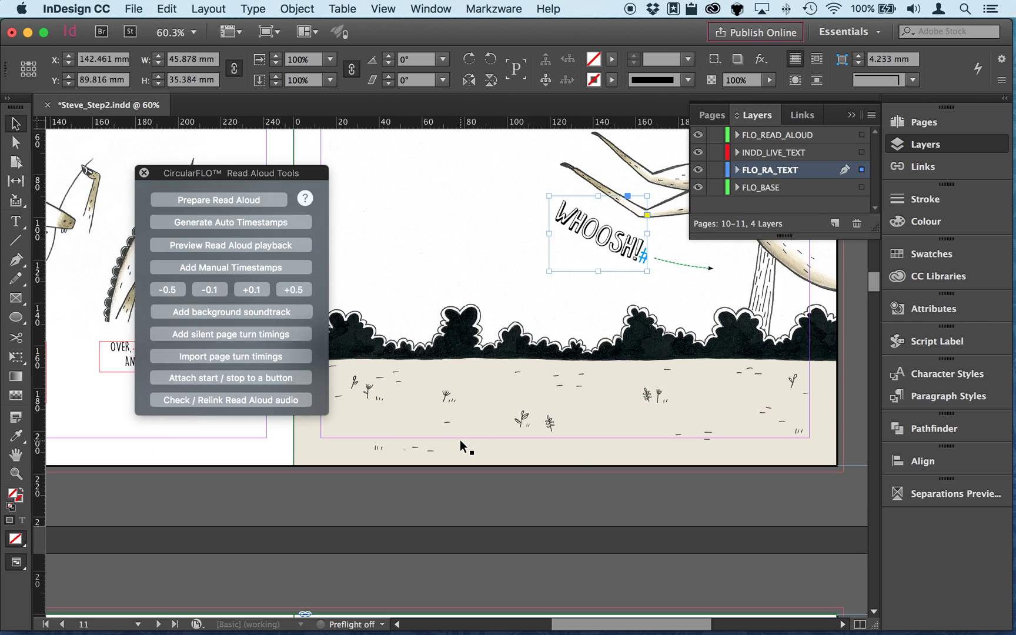
pyautogui.scroll(-2, 460, 439)
pyautogui.hscroll(-3, 460, 440)
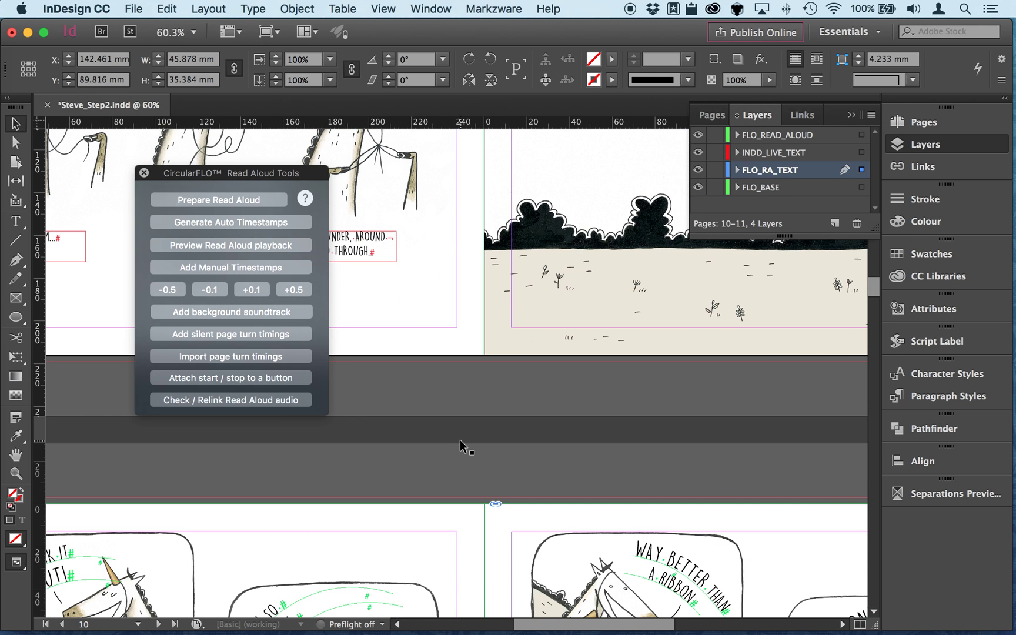
pyautogui.scroll(-12, 460, 440)
pyautogui.hscroll(-3, 459, 439)
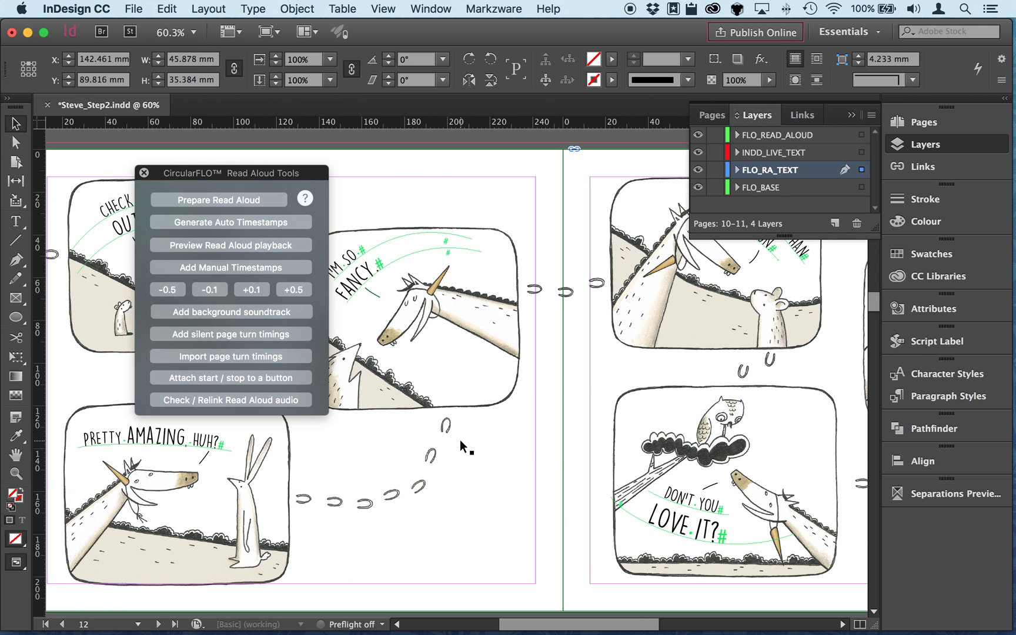
pyautogui.moveTo(197, 174); pyautogui.dragTo(378, 435)
pyautogui.hscroll(-1, 176, 267)
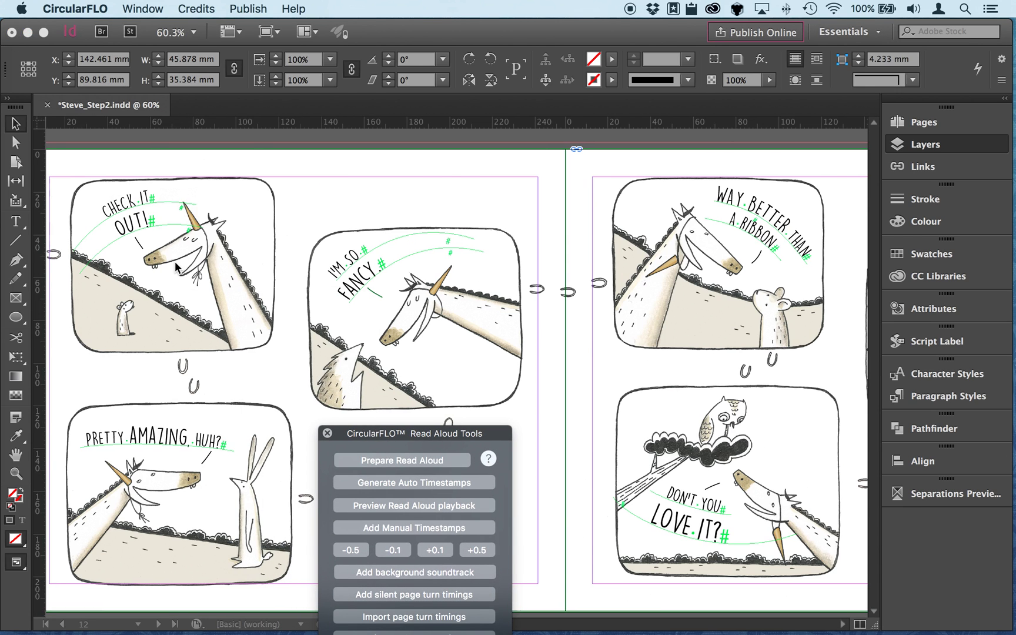
pyautogui.scroll(-1, 175, 267)
pyautogui.hscroll(-3, 175, 268)
# Select the CHECK IT and OUT! path texts in the first comic panel and run Prepare Read Aloud.
pyautogui.click(343, 262)
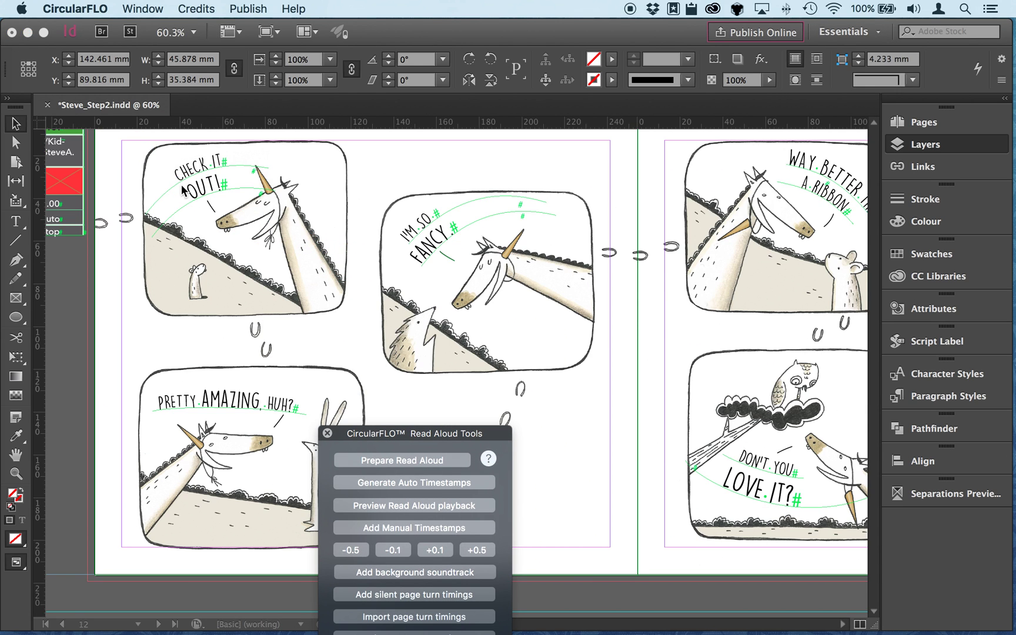
pyautogui.moveTo(111, 131); pyautogui.dragTo(350, 255)
pyautogui.click(315, 318)
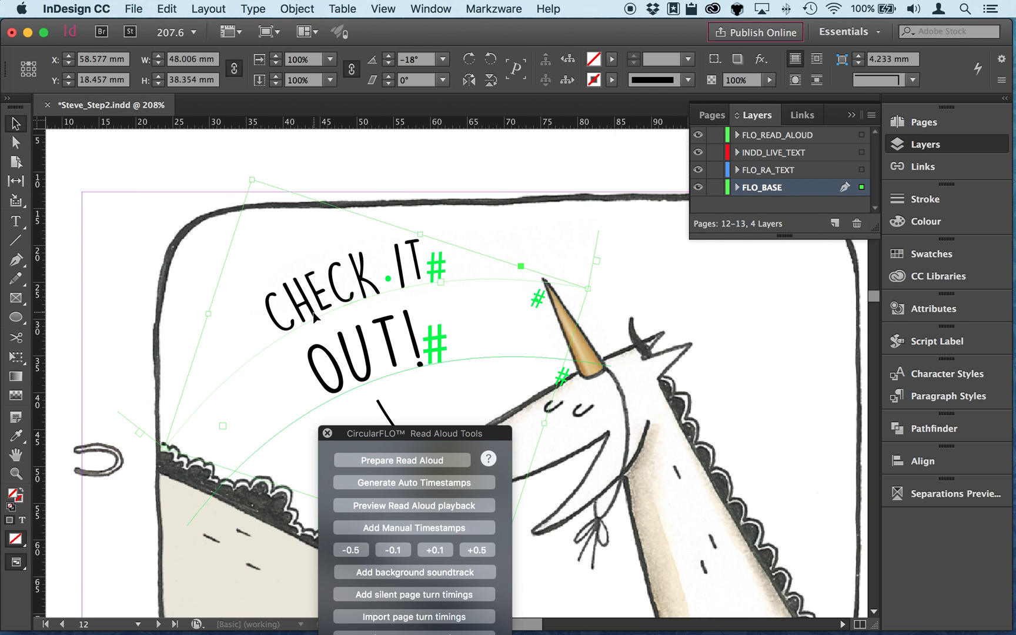
pyautogui.click(587, 363)
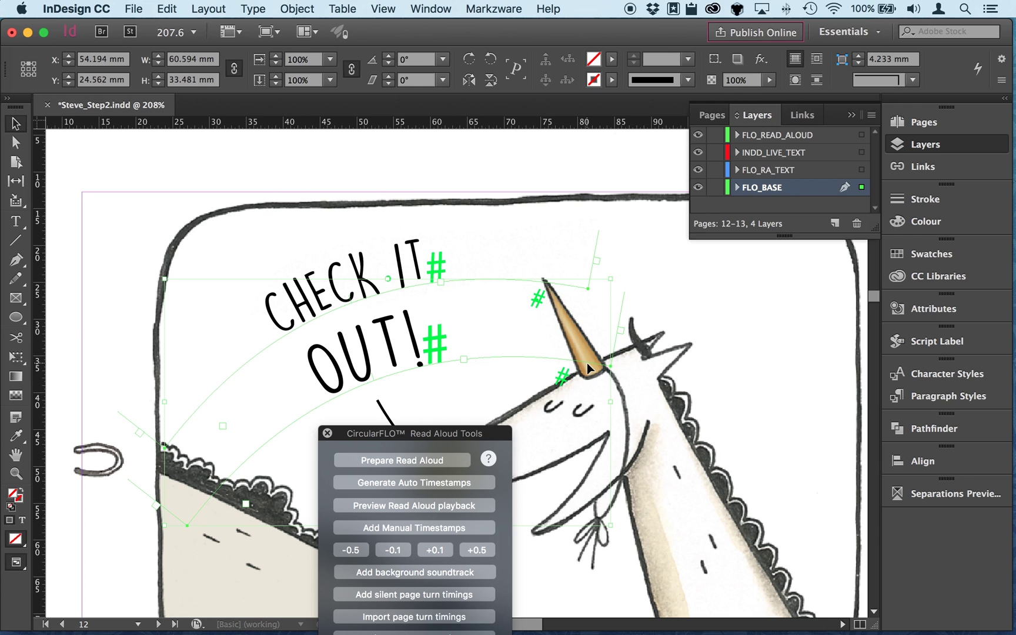
pyautogui.click(435, 466)
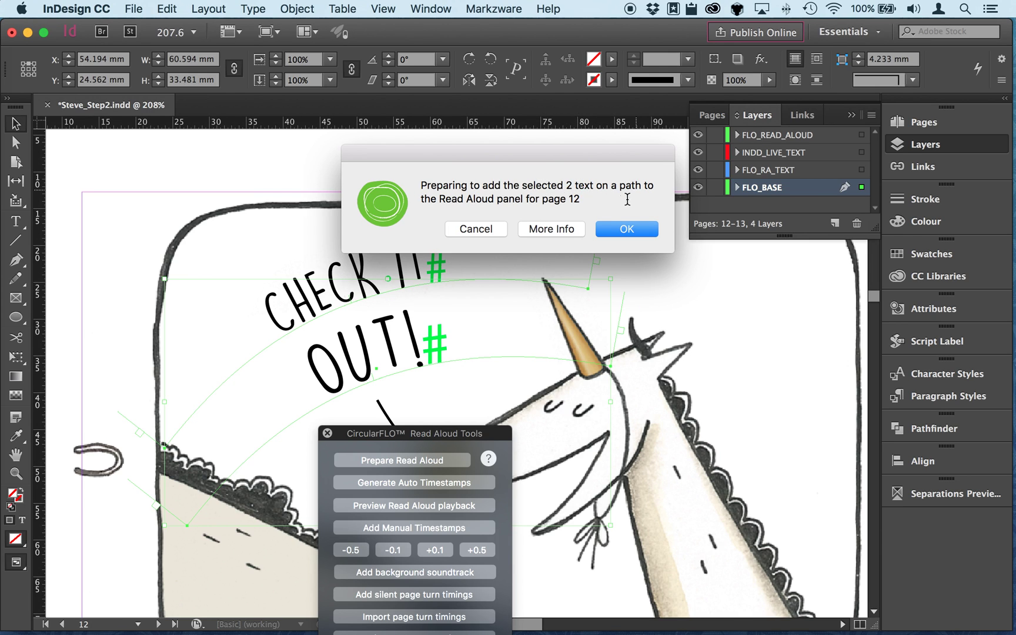
# Confirm converting both CHECK IT OUT! path texts into Read Aloud frames.
pyautogui.click(627, 228)
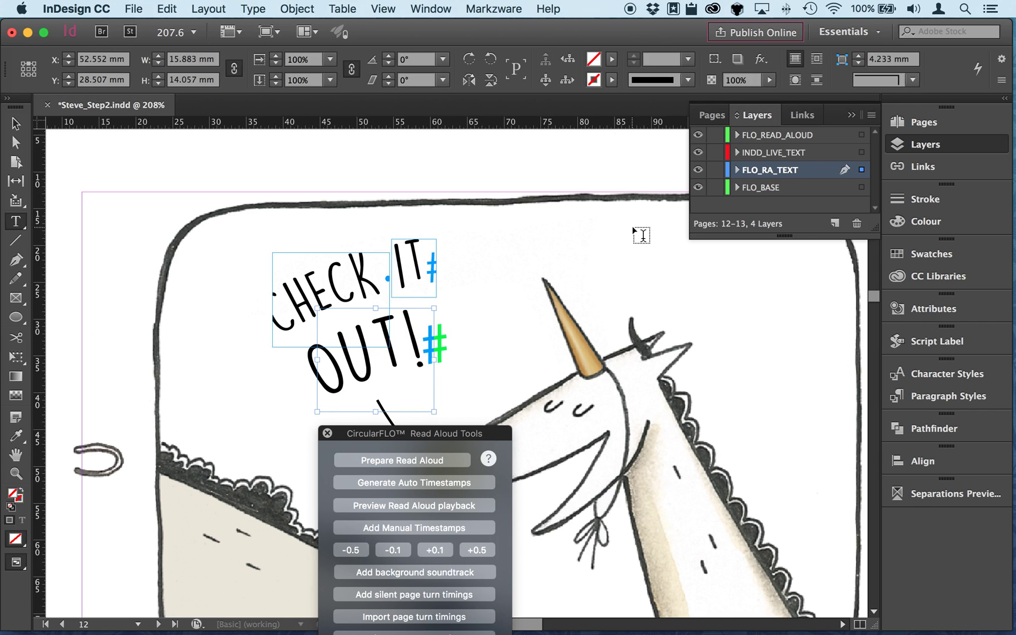
# Resize the CHECK word frame so it fits its text.
pyautogui.click(16, 123)
pyautogui.click(296, 289)
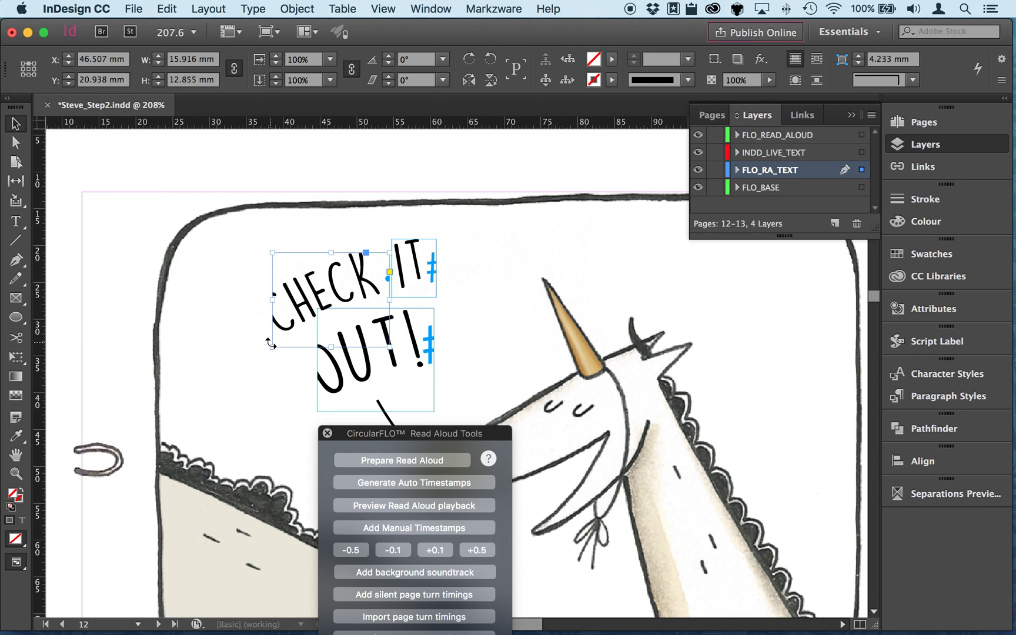
pyautogui.moveTo(270, 344); pyautogui.dragTo(258, 338)
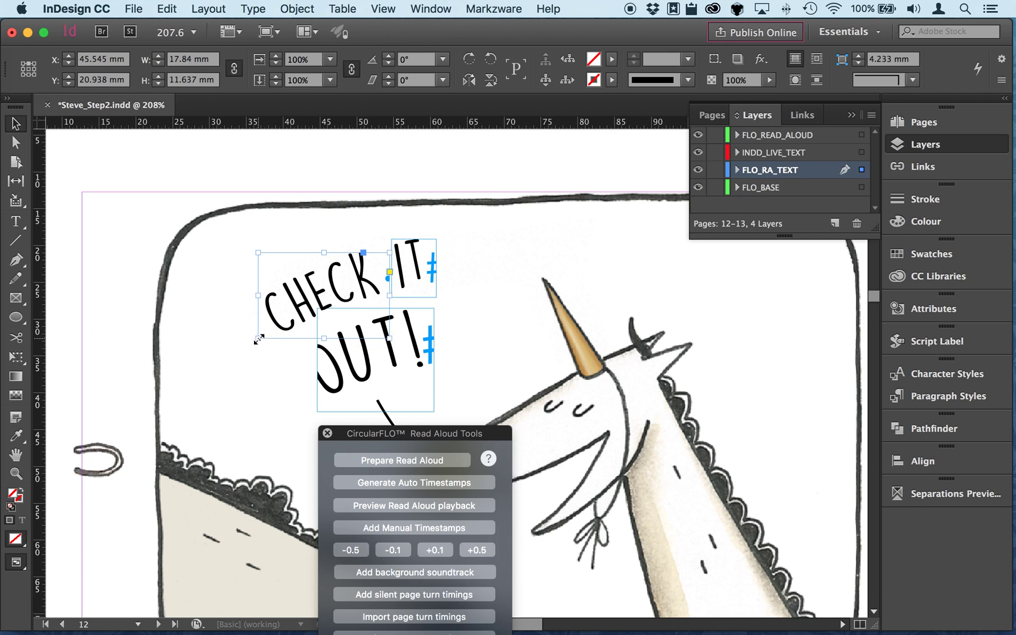
pyautogui.moveTo(388, 252)
pyautogui.mouseDown()
pyautogui.moveTo(381, 237)
pyautogui.moveTo(392, 233)
pyautogui.mouseUp()
# Widen the OUT! frame to 18.494 mm and make it taller, undoing a trial move beside IT.
pyautogui.click(397, 245)
pyautogui.click(380, 353)
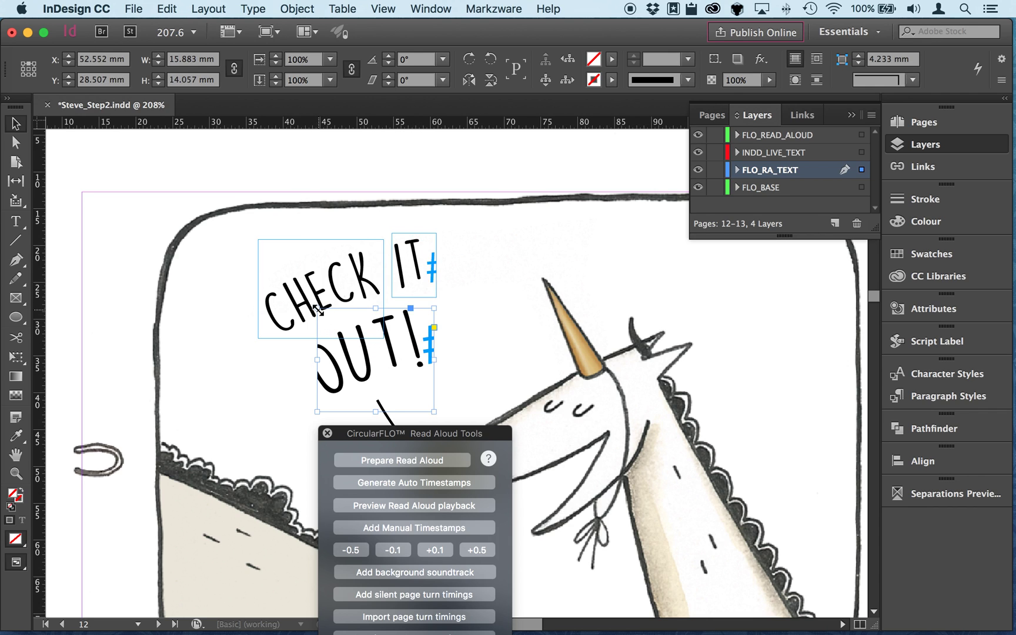
pyautogui.moveTo(316, 307)
pyautogui.mouseDown()
pyautogui.moveTo(277, 290)
pyautogui.moveTo(298, 311)
pyautogui.mouseUp()
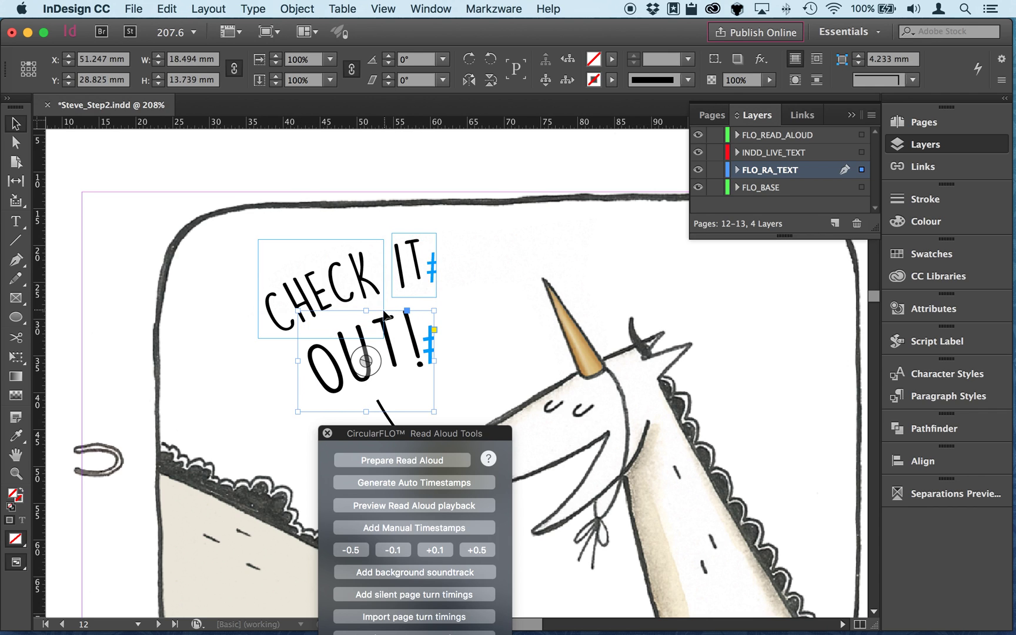
pyautogui.moveTo(368, 315); pyautogui.dragTo(368, 307)
pyautogui.moveTo(377, 350); pyautogui.dragTo(569, 278)
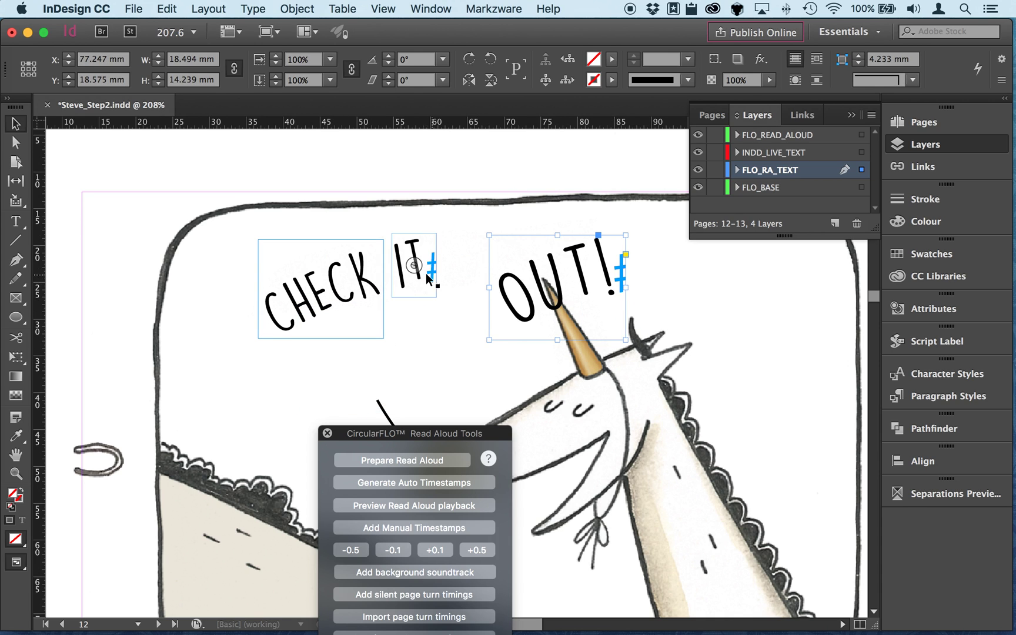
pyautogui.press('cmd+z')
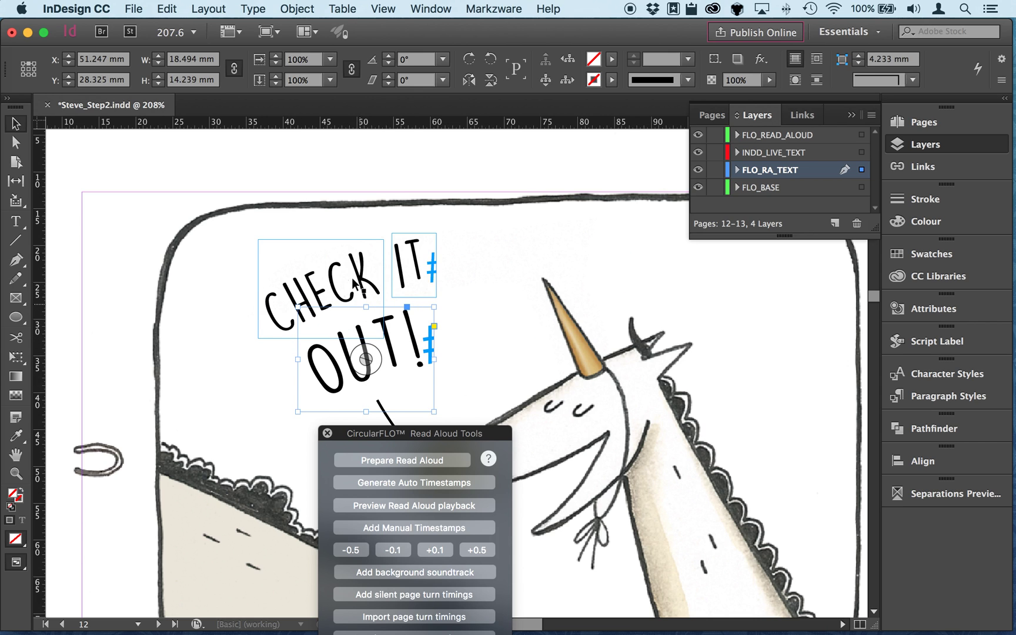
# Zoom out on page 12, move the Read Aloud tools to the top left, and select PRETTY AMAZING, HUH?
pyautogui.scroll(-10, 539, 338)
pyautogui.hscroll(2, 539, 338)
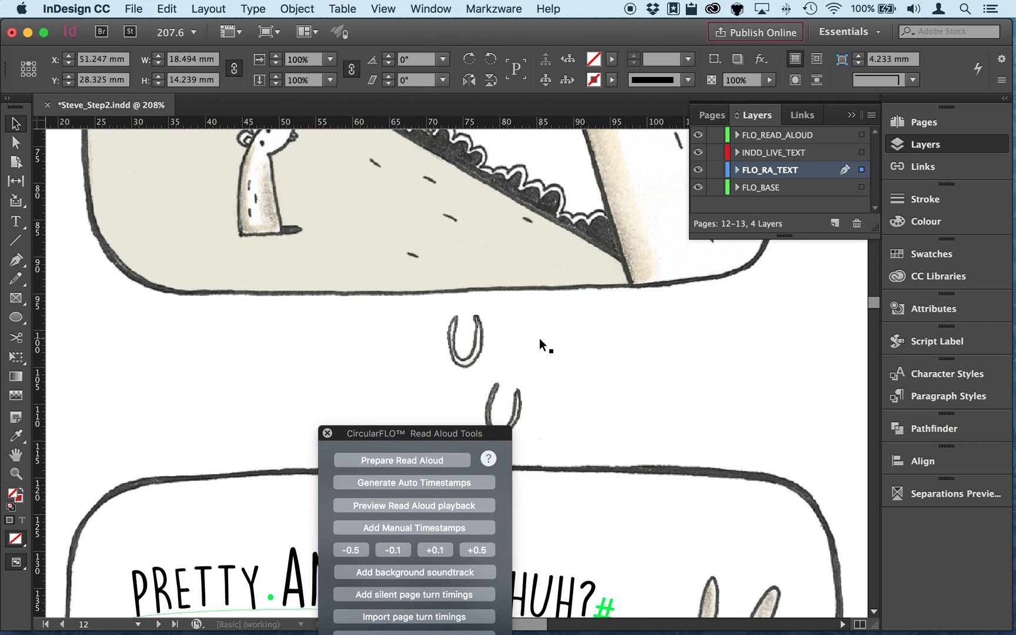
pyautogui.scroll(-3, 539, 340)
pyautogui.hscroll(1, 540, 340)
pyautogui.press('cmd+minus')
pyautogui.press('cmd+minus')
pyautogui.press('cmd+minus')
pyautogui.press('cmd+minus')
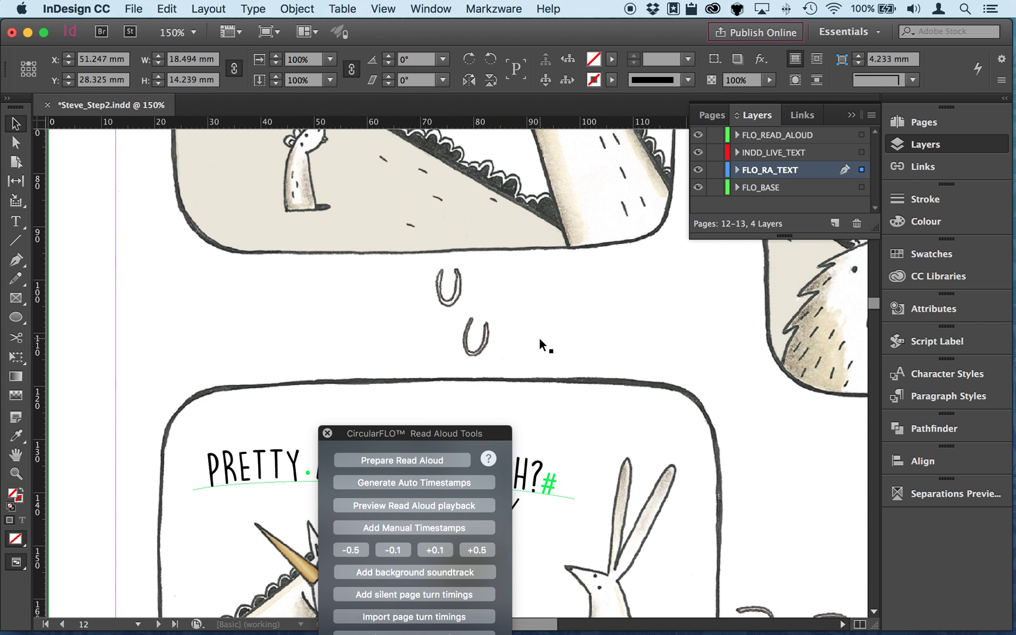
pyautogui.press('super+minus')
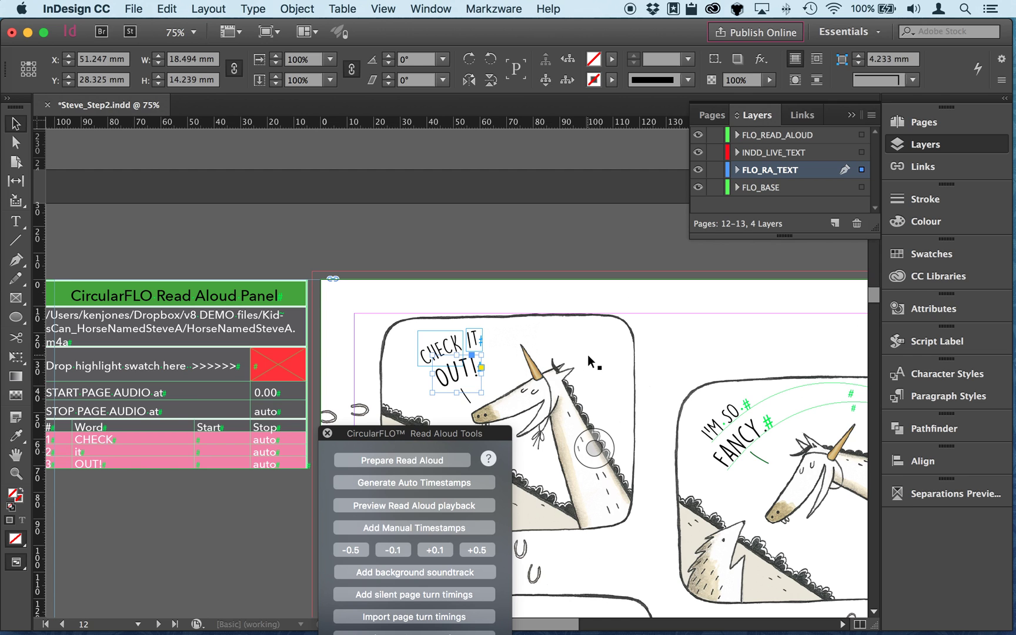
pyautogui.moveTo(406, 430); pyautogui.dragTo(132, 139)
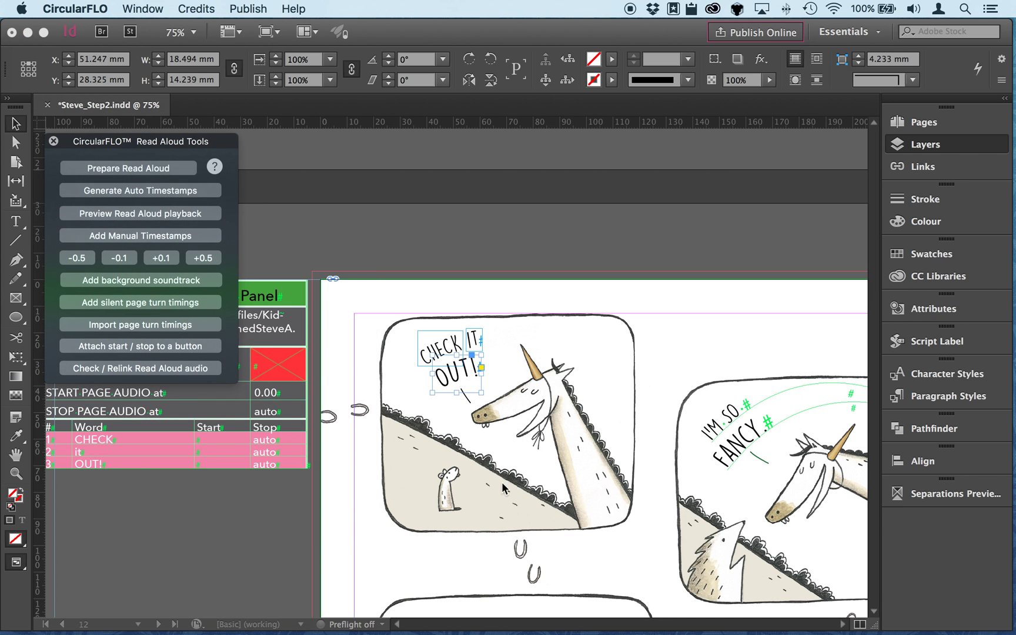
pyautogui.scroll(-10, 518, 490)
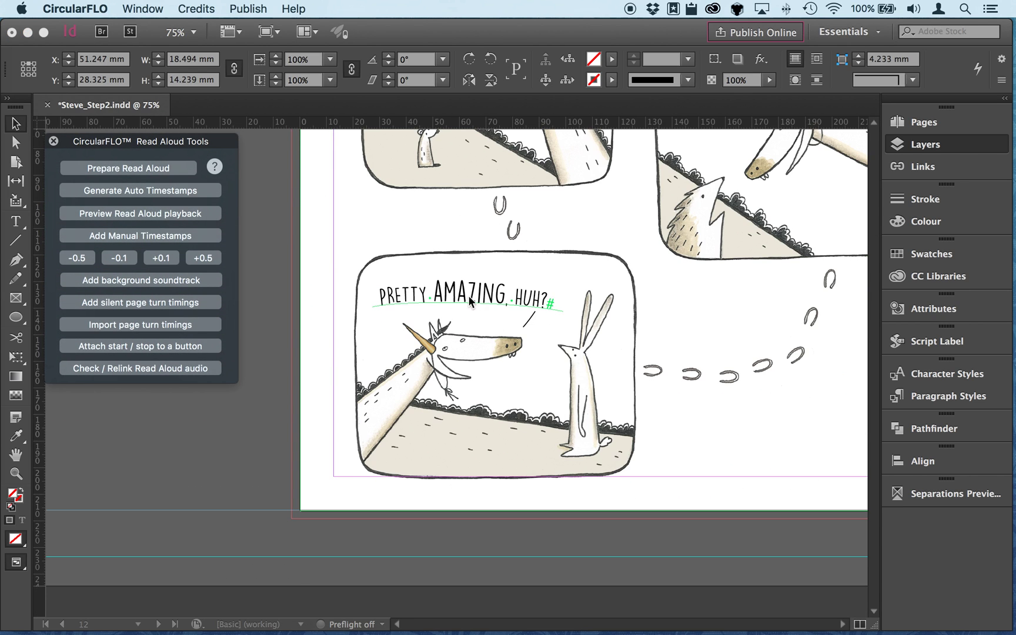
pyautogui.click(457, 301)
pyautogui.click(455, 307)
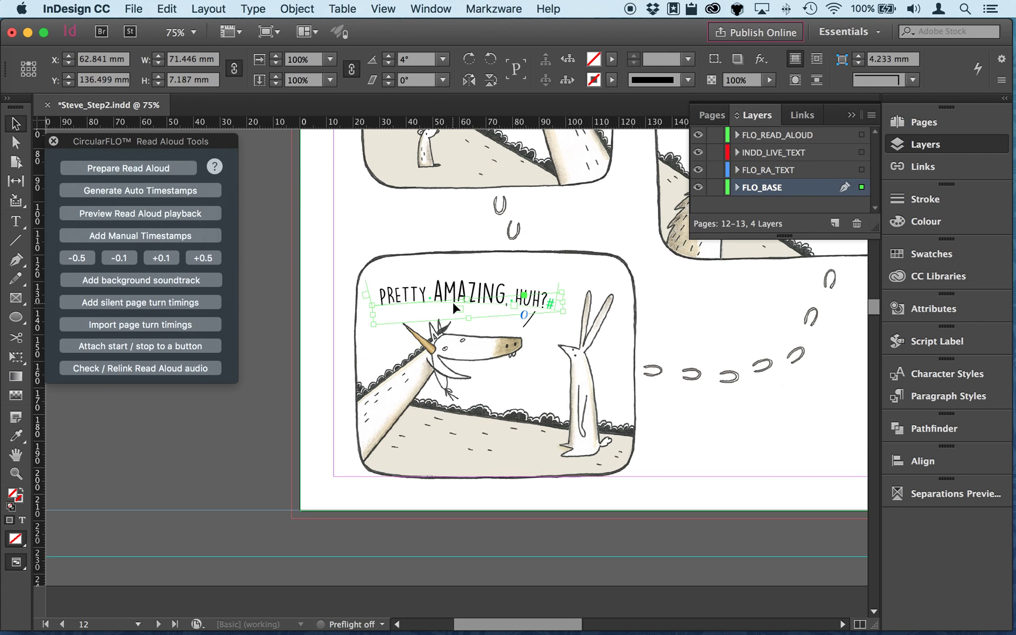
# Prepare the PRETTY AMAZING, HUH? path text for Read Aloud and confirm with OK.
pyautogui.click(141, 170)
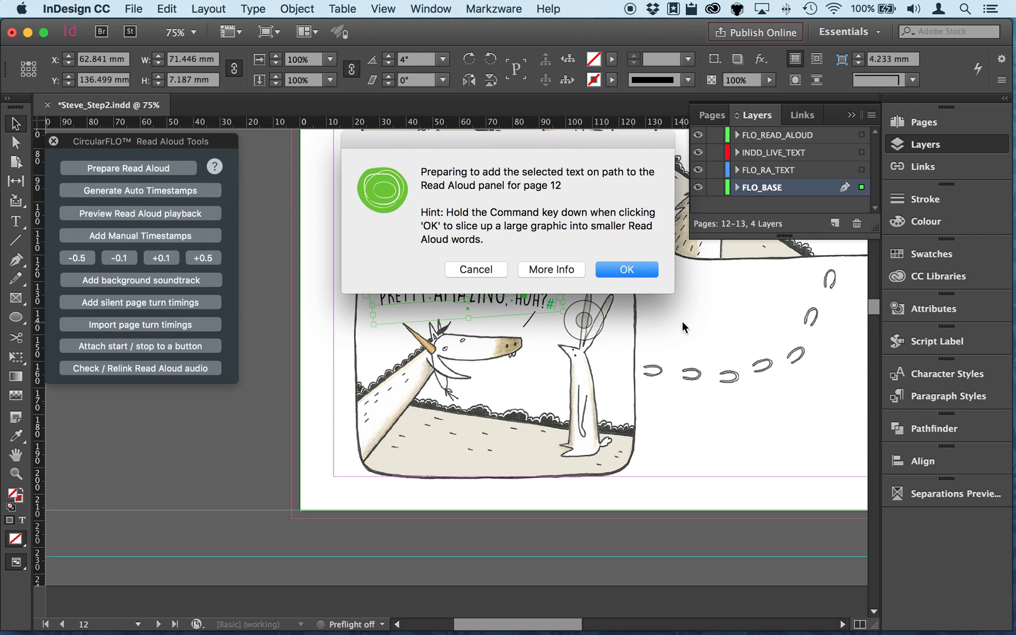
pyautogui.click(629, 270)
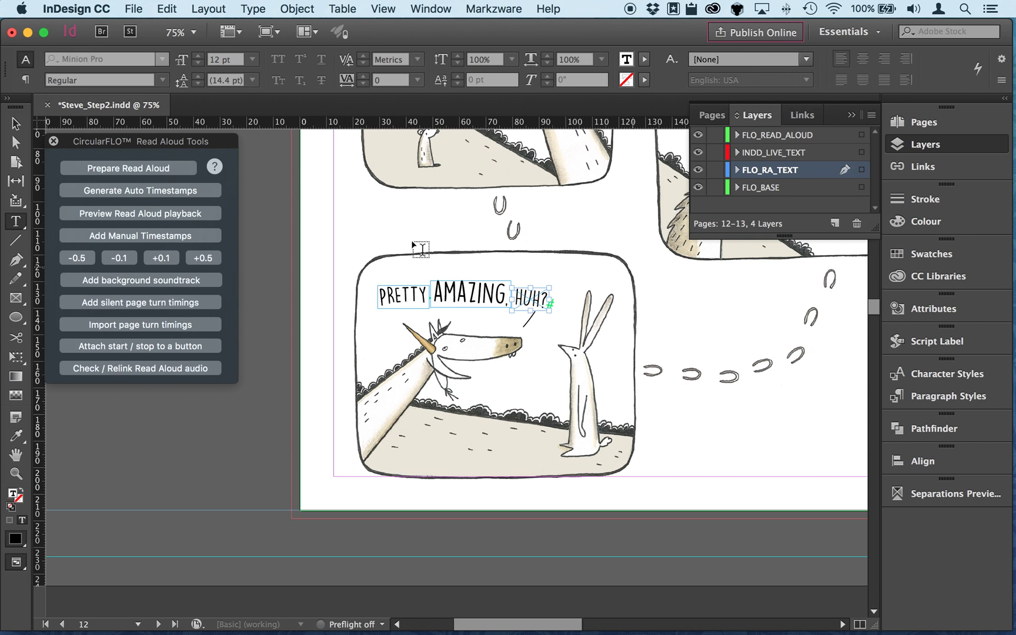
# Extend the AMAZING word frame upward to 30.361 × 11.089 mm so the word fits.
pyautogui.click(544, 336)
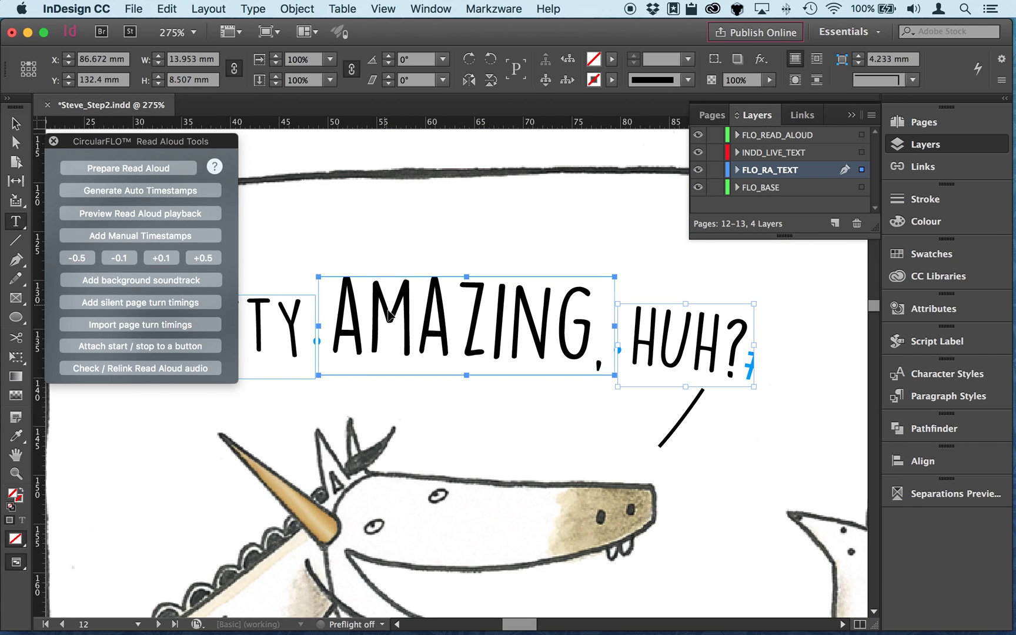
pyautogui.click(466, 277)
pyautogui.moveTo(466, 277); pyautogui.dragTo(467, 266)
# Zoom out to the whole spread and select the I'M SO FANCY text on its path.
pyautogui.click(15, 123)
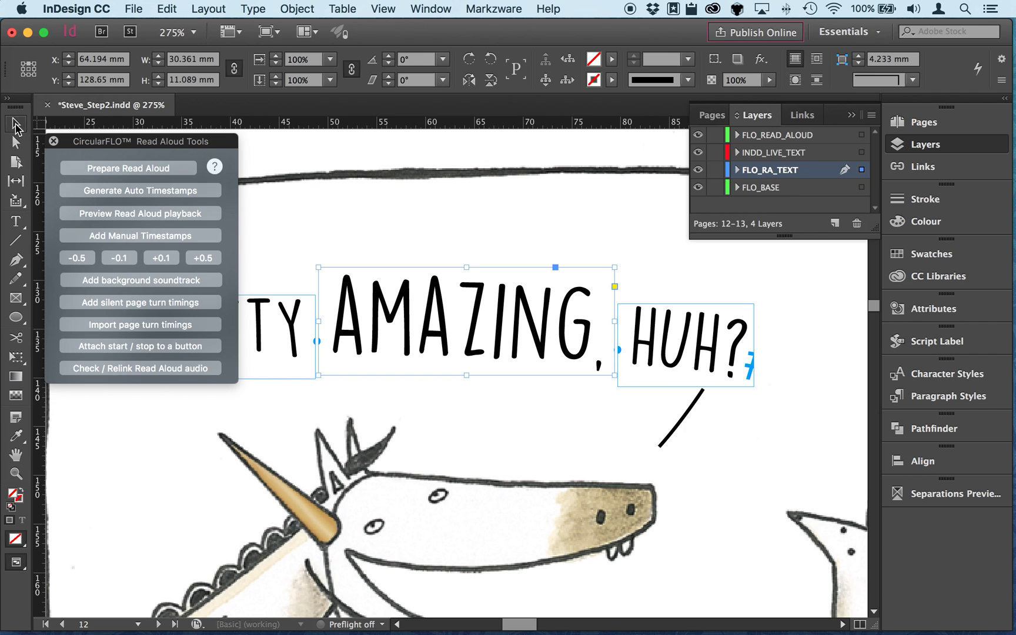
pyautogui.click(457, 251)
pyautogui.press('super+alt+0')
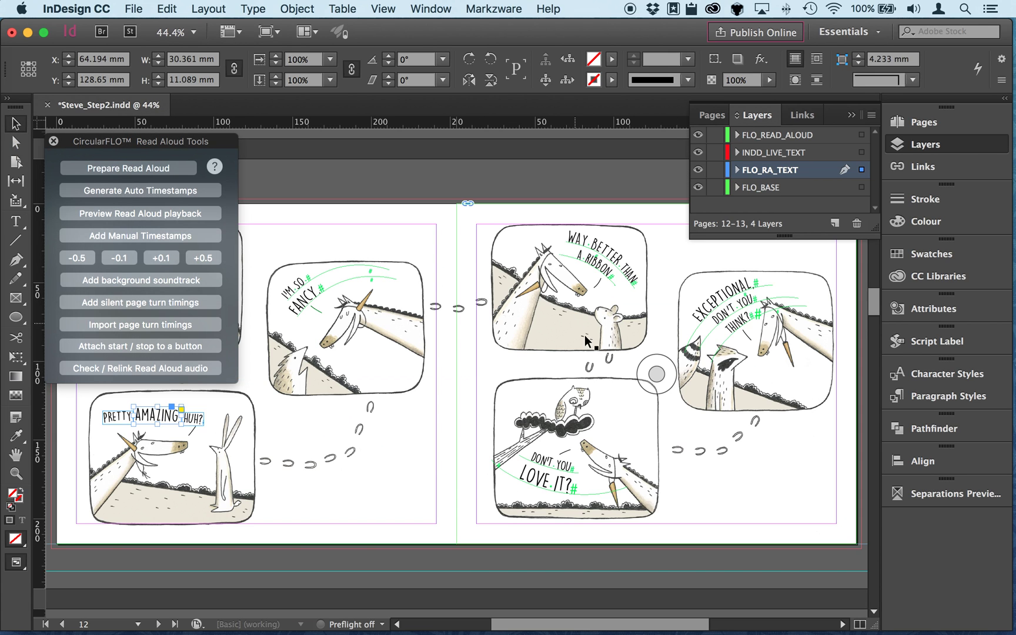
pyautogui.click(297, 286)
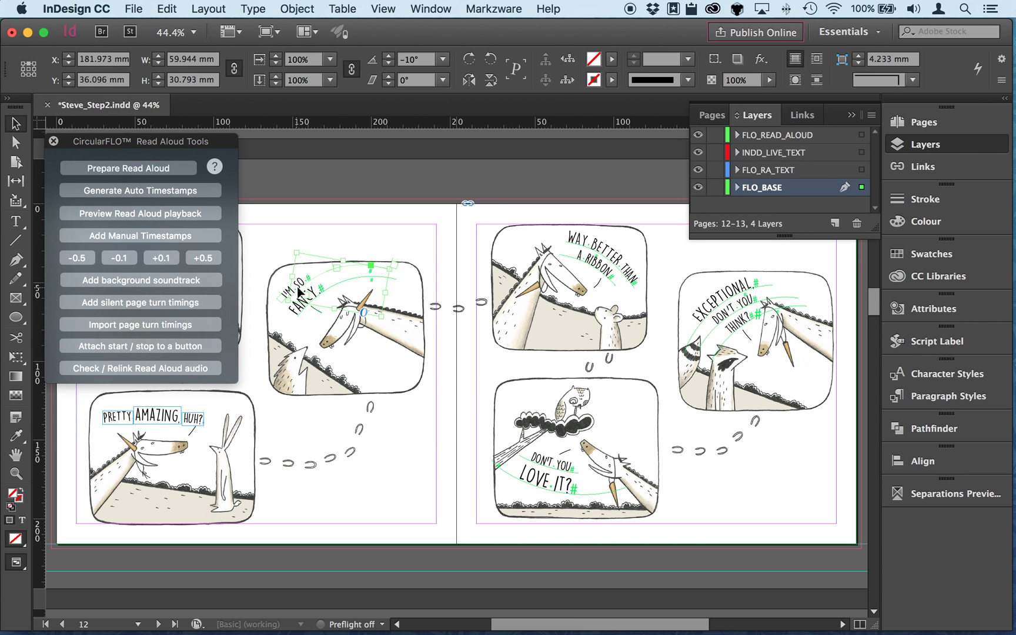
pyautogui.keyDown('shift'); pyautogui.click(391, 279); pyautogui.keyUp('shift')
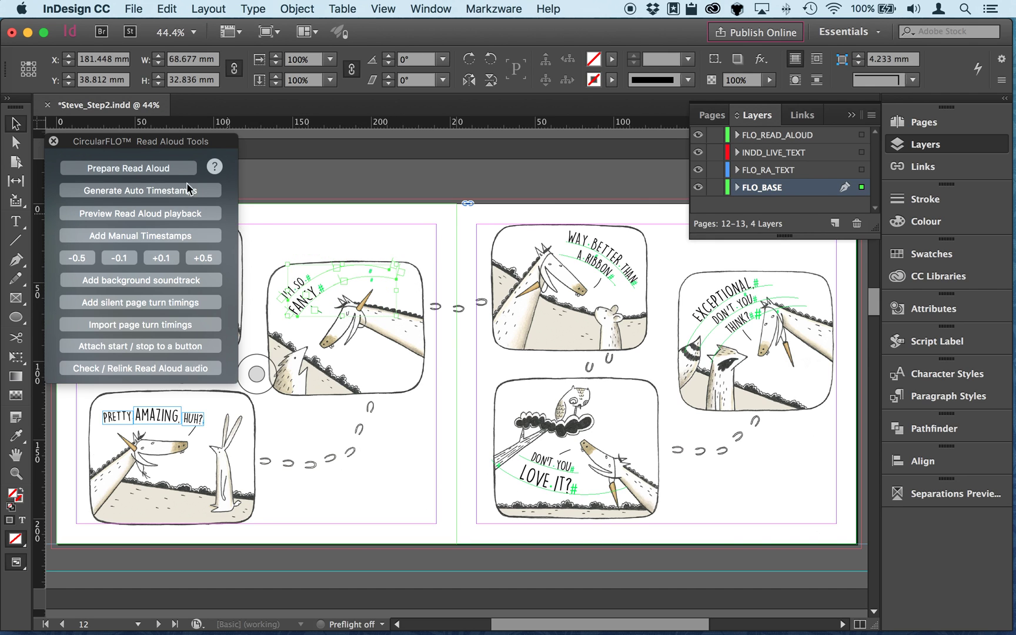
pyautogui.click(156, 168)
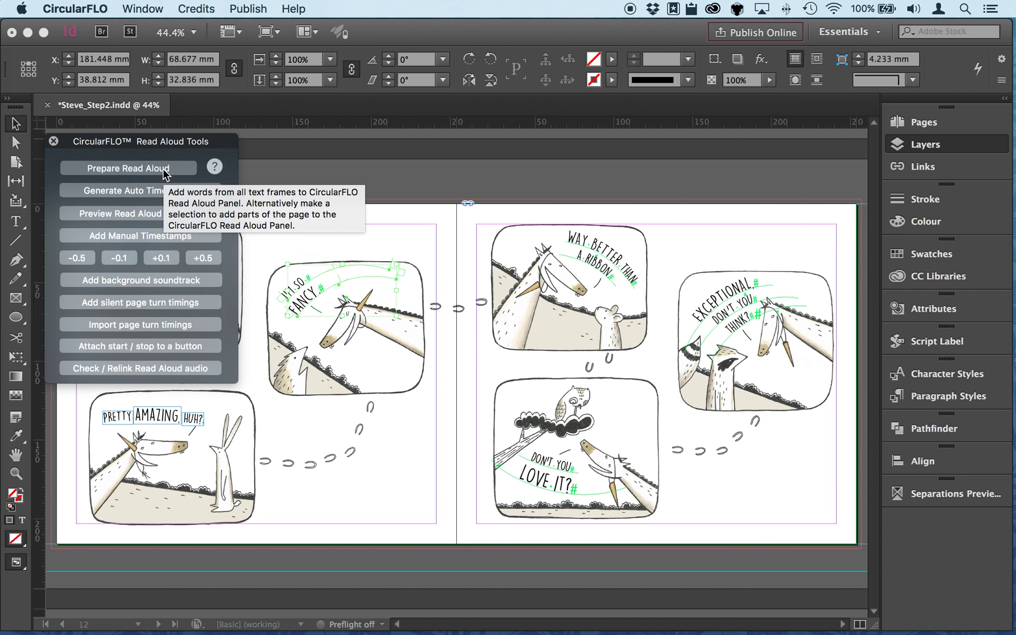
# Prepare I'M SO FANCY for Read Aloud, confirm, and zoom in on the new I'M, SO and fancy frames.
pyautogui.click(165, 170)
pyautogui.click(625, 230)
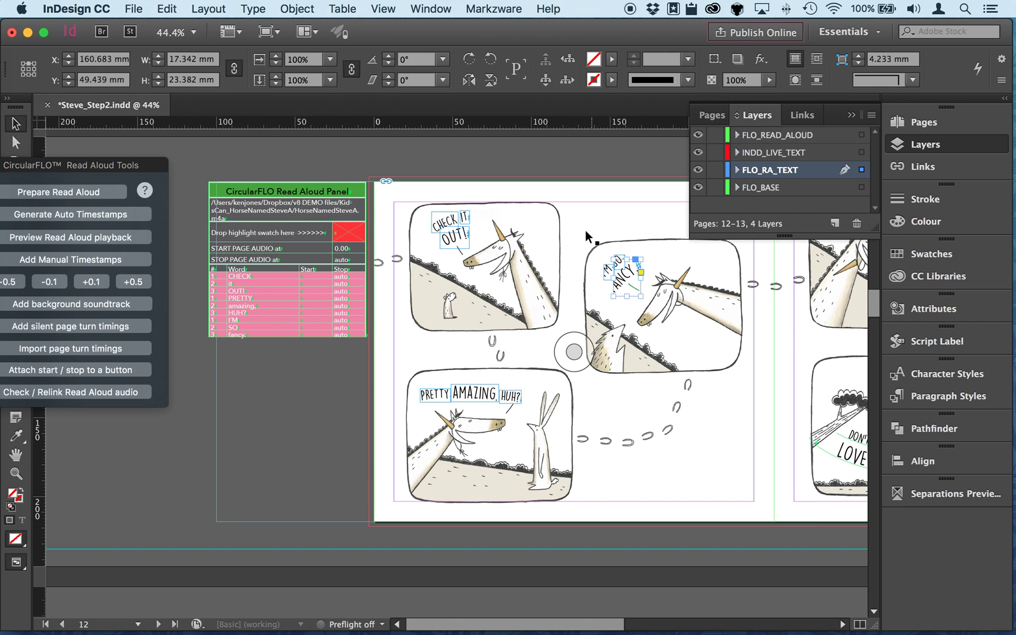
pyautogui.moveTo(587, 239); pyautogui.dragTo(674, 323)
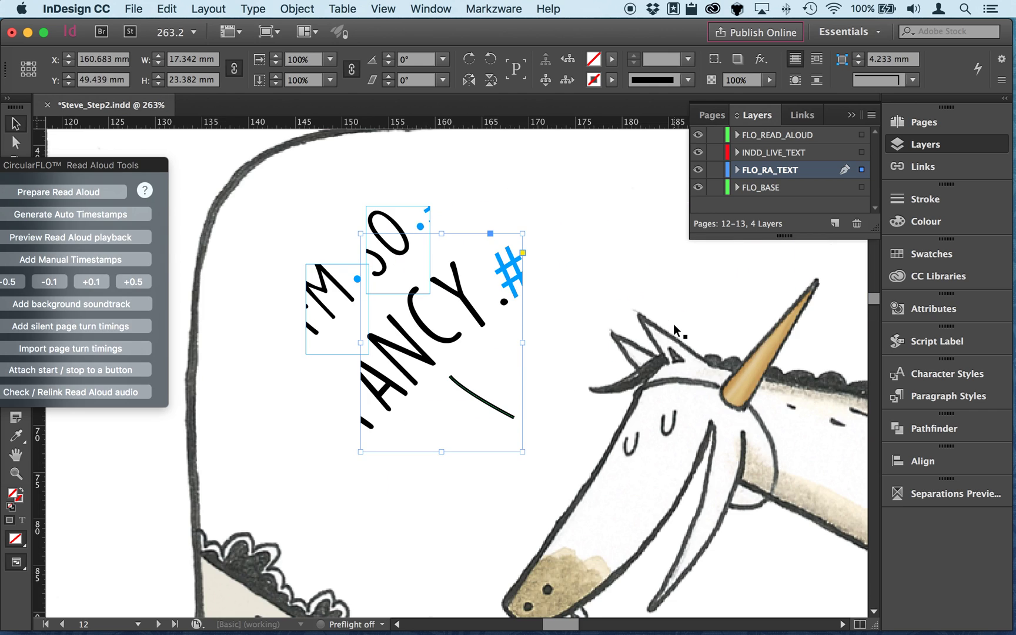
# Enlarge the I'M and SO word frames so both words fit.
pyautogui.click(351, 282)
pyautogui.moveTo(305, 265); pyautogui.dragTo(278, 250)
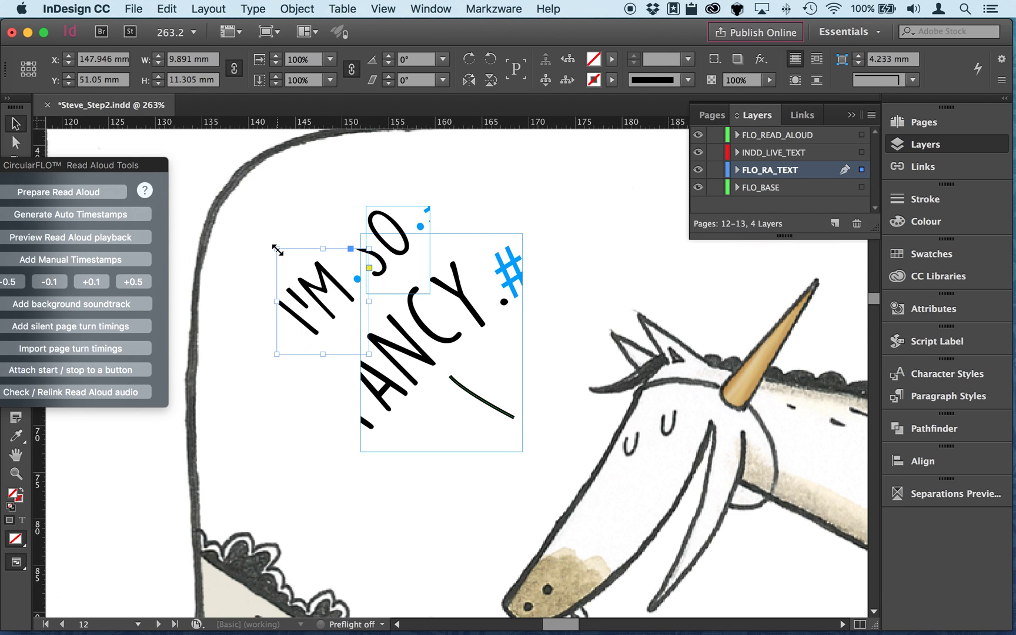
pyautogui.click(249, 368)
pyautogui.click(397, 250)
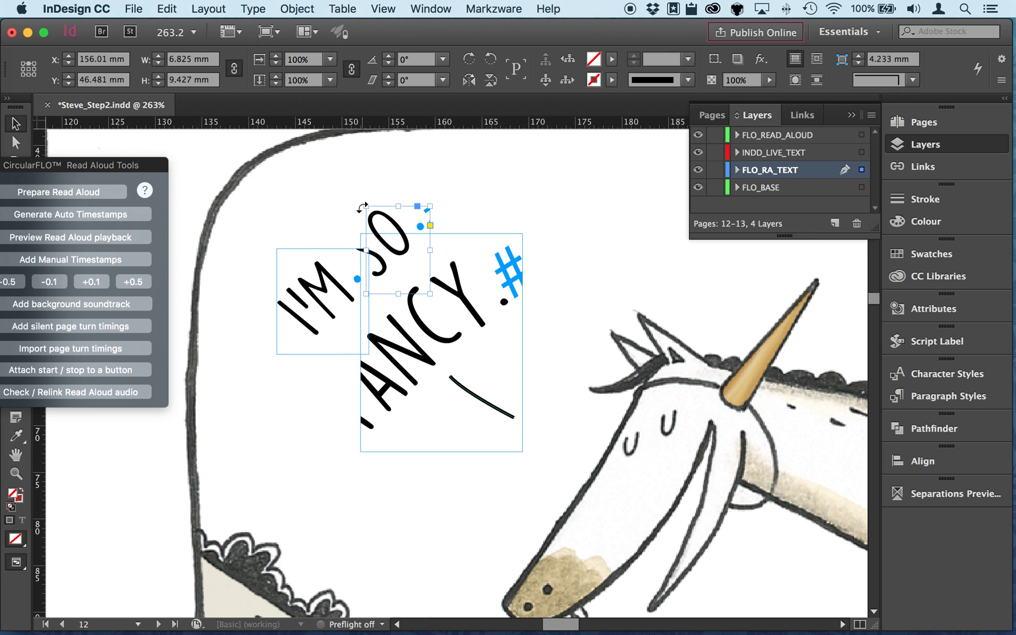
pyautogui.moveTo(362, 207); pyautogui.dragTo(350, 191)
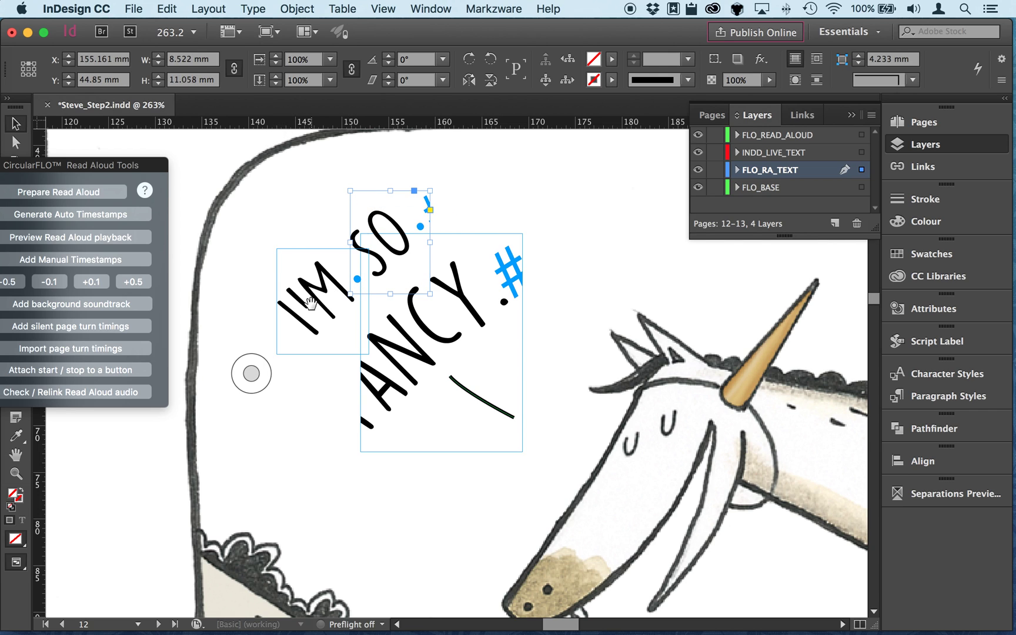
# Trim the I'M frame to its word and widen FANCY to 22.954 × 24.111 mm.
pyautogui.click(310, 303)
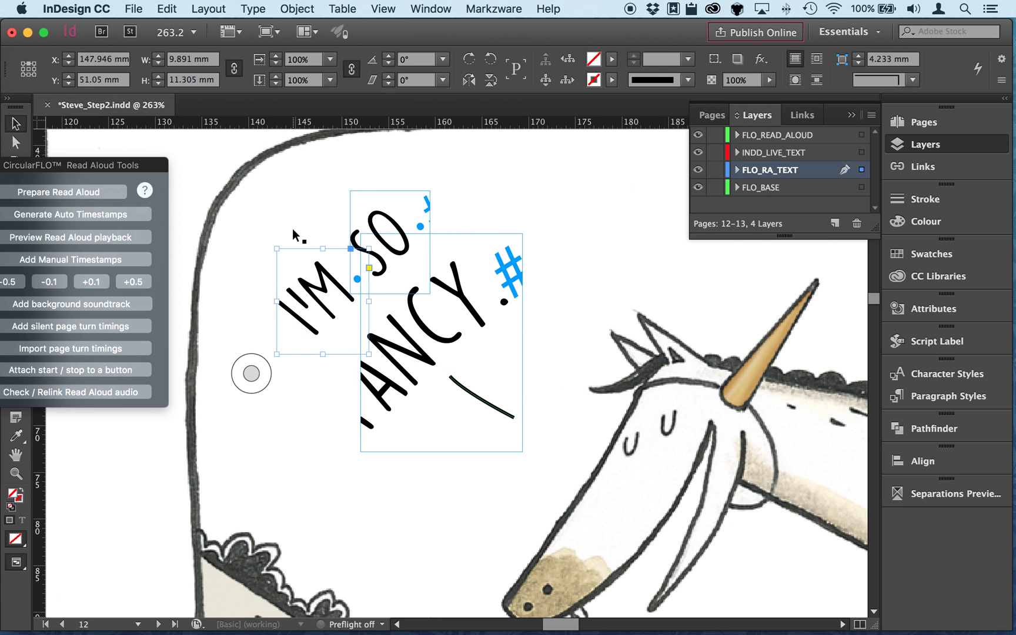
pyautogui.moveTo(305, 276); pyautogui.dragTo(260, 276)
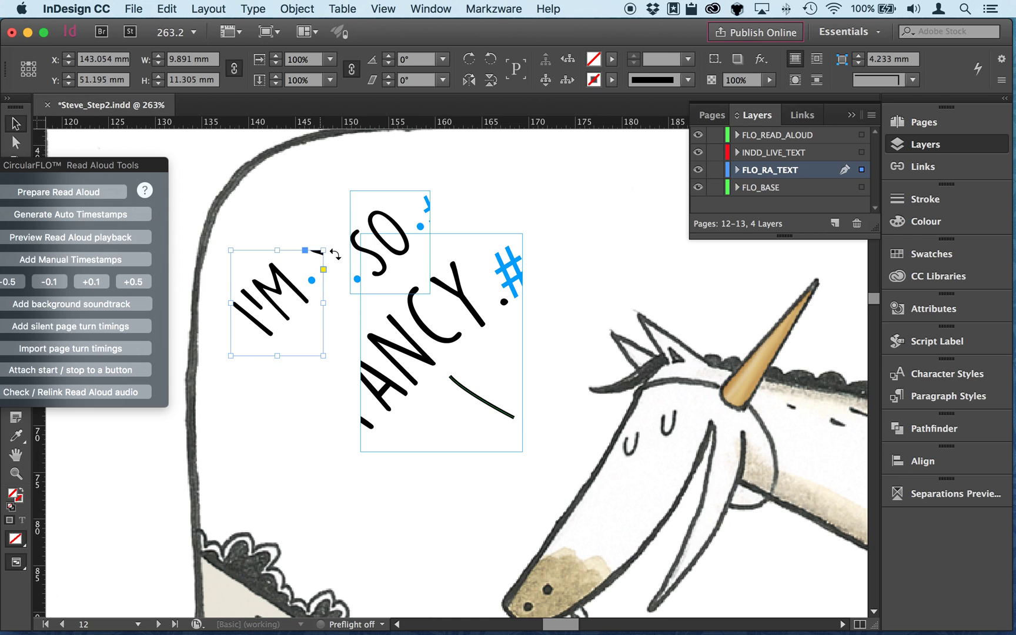
pyautogui.press('super+z')
pyautogui.moveTo(358, 255); pyautogui.dragTo(357, 255)
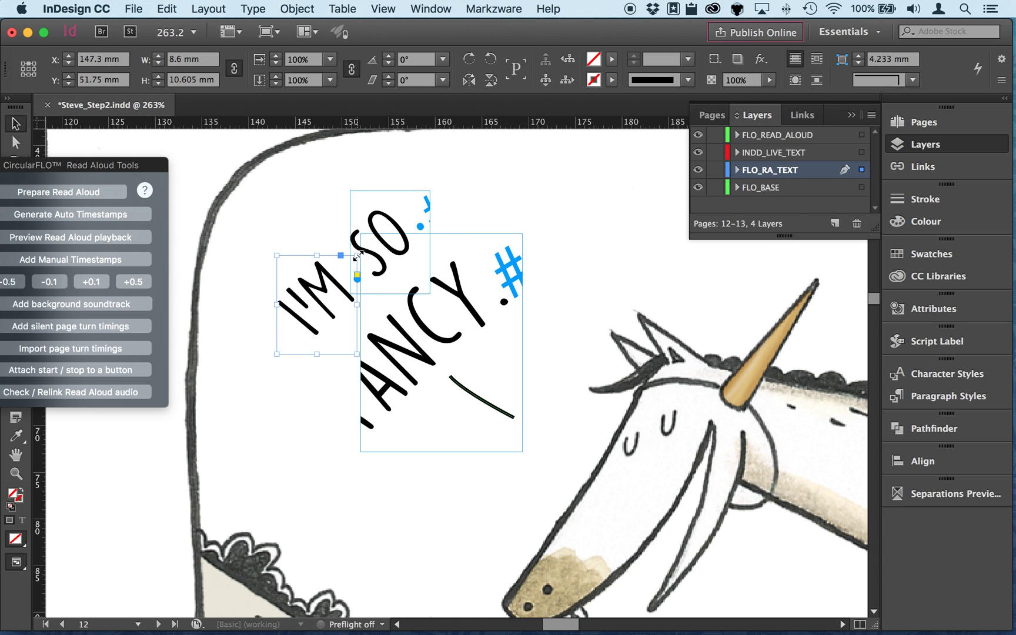
pyautogui.click(417, 381)
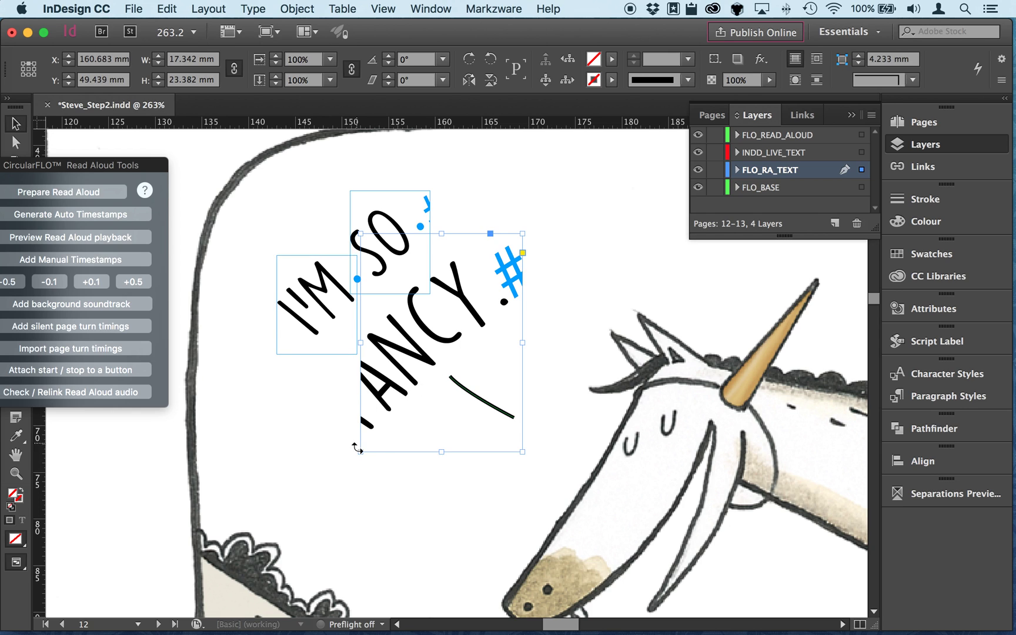
pyautogui.moveTo(360, 453); pyautogui.dragTo(309, 458)
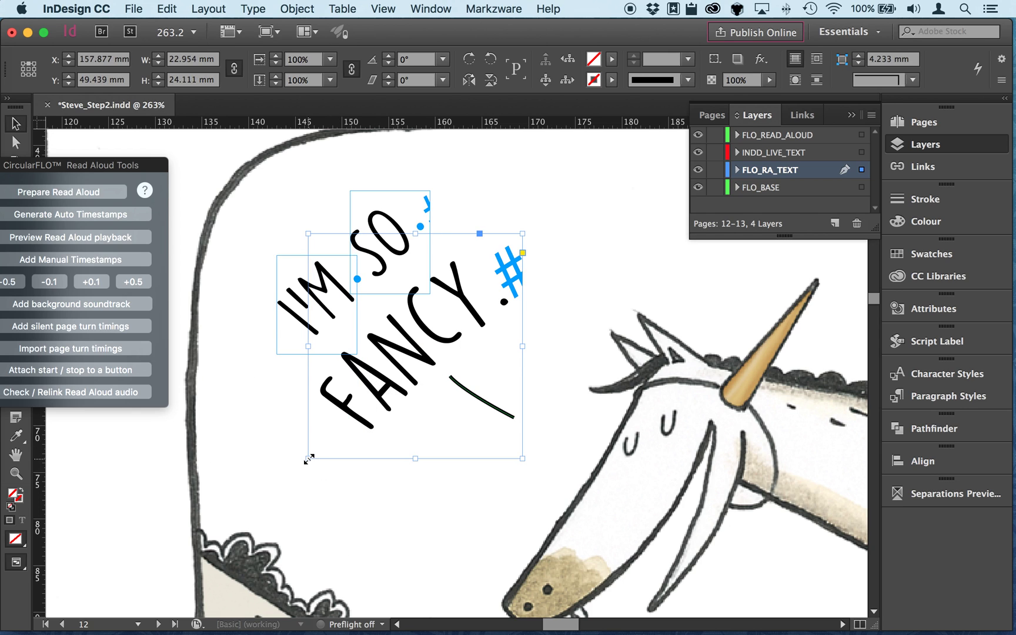
pyautogui.press('super+0')
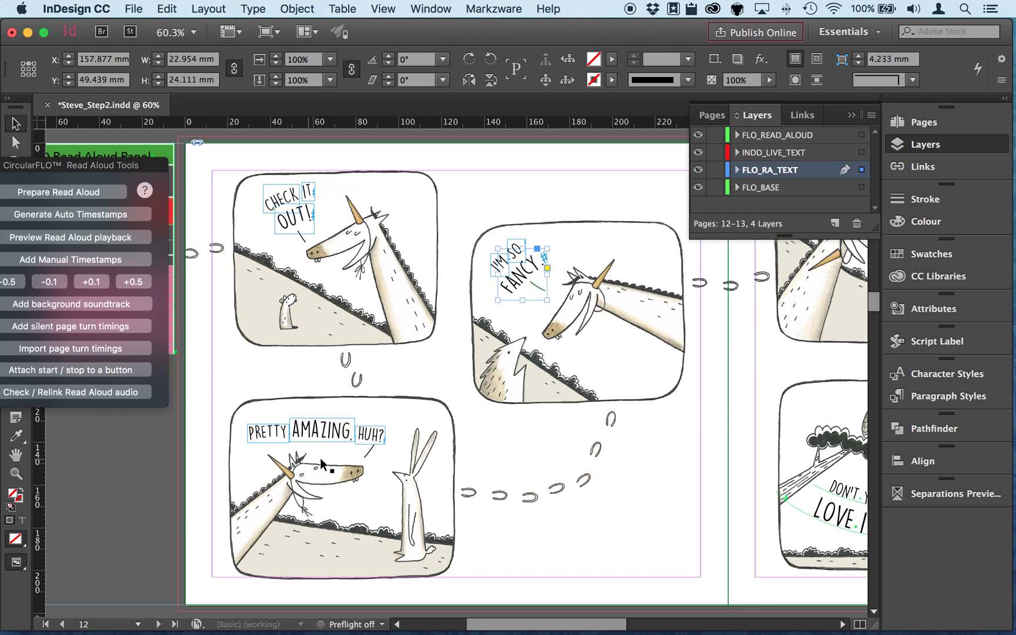
# Prepare both curved ribbon-phrase lines for Read Aloud, creating WAY, BETTER, THAN, A and ribbon frames.
pyautogui.hscroll(10, 490, 447)
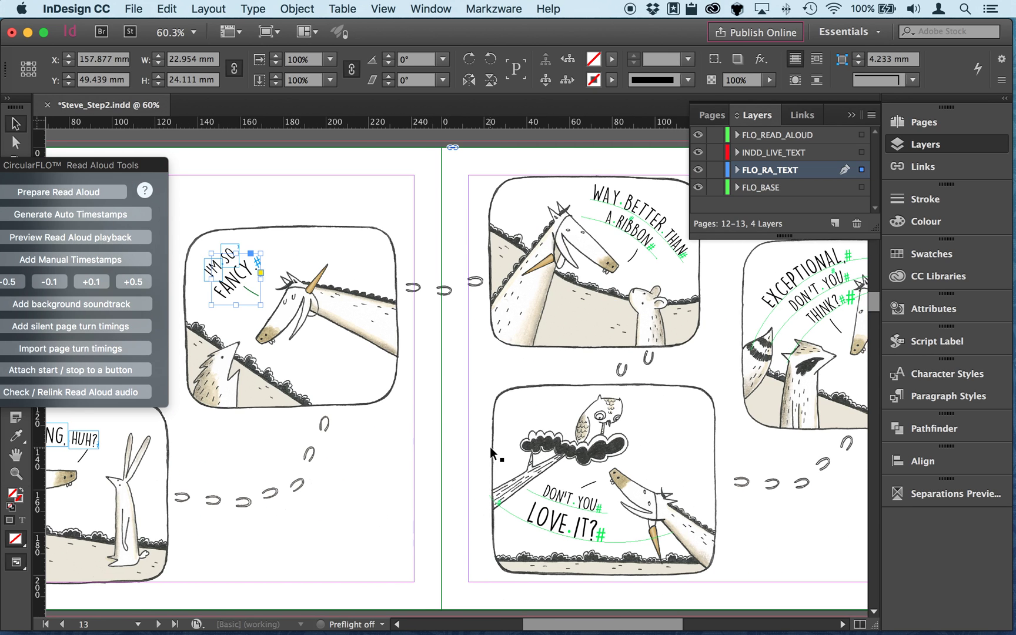
pyautogui.hscroll(3, 490, 447)
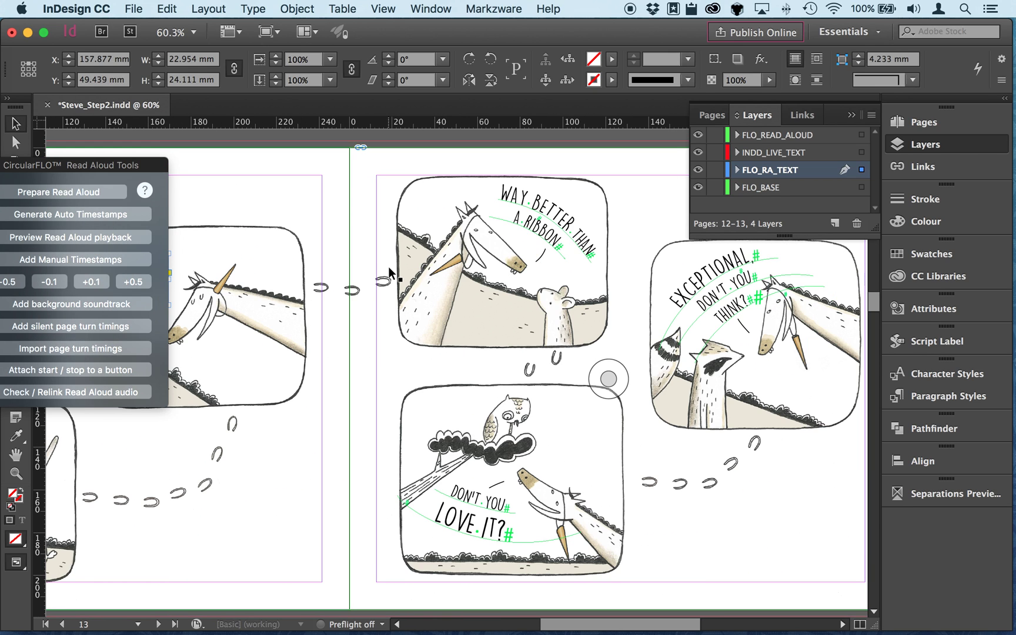
pyautogui.click(517, 217)
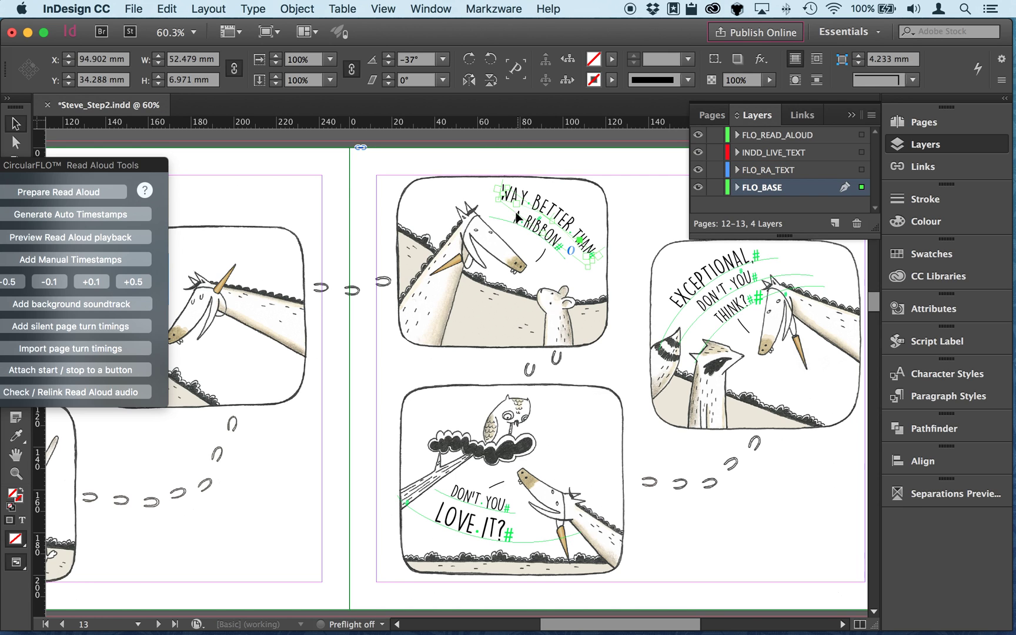
pyautogui.click(505, 215)
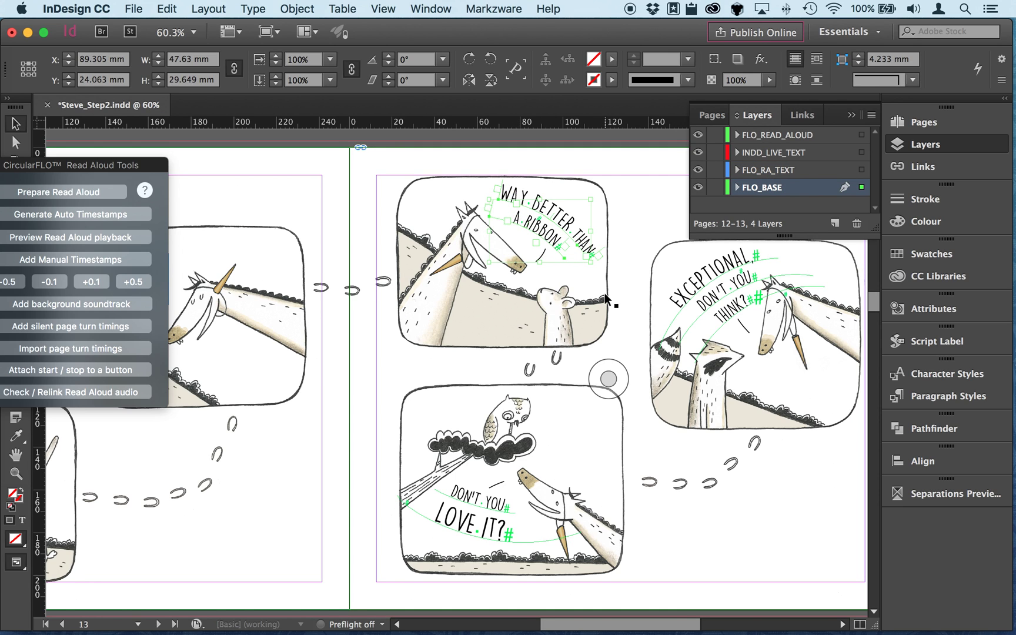
pyautogui.hscroll(1, 604, 293)
pyautogui.hscroll(5, 604, 293)
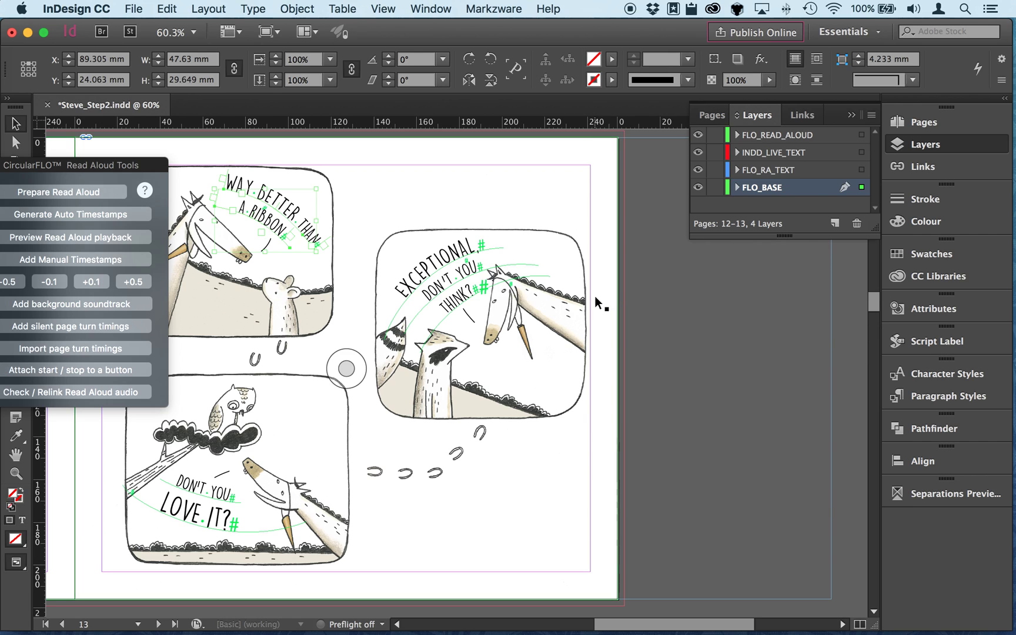
pyautogui.click(98, 193)
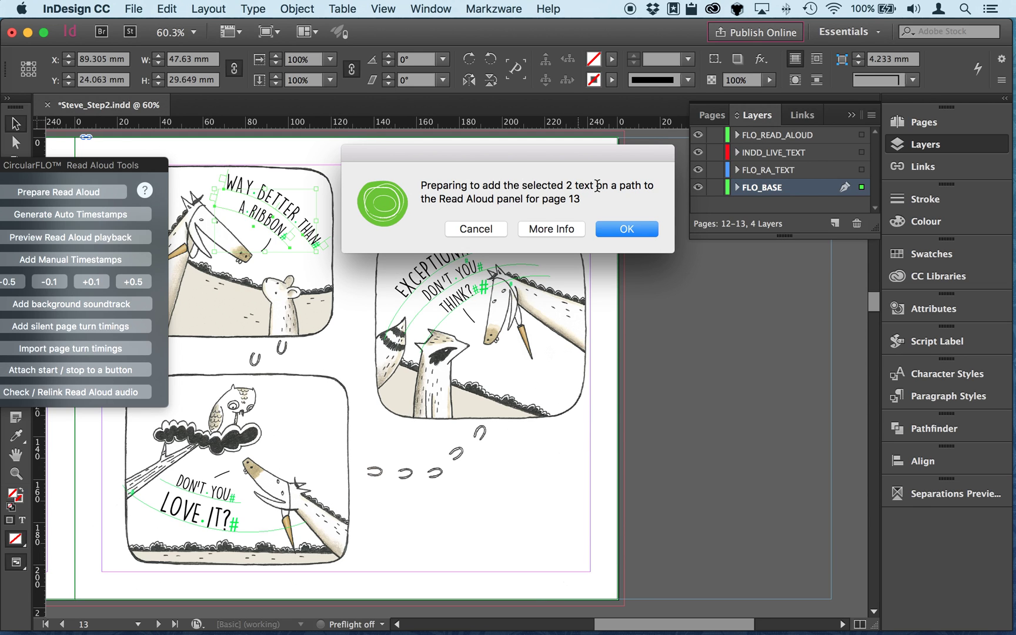
pyautogui.click(618, 229)
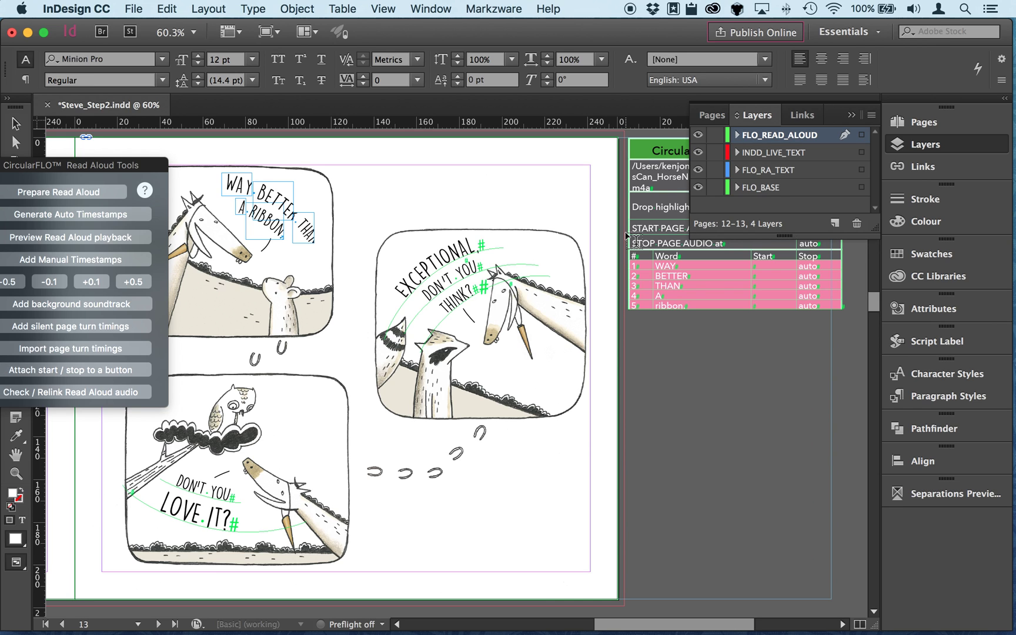
pyautogui.moveTo(200, 147); pyautogui.dragTo(382, 295)
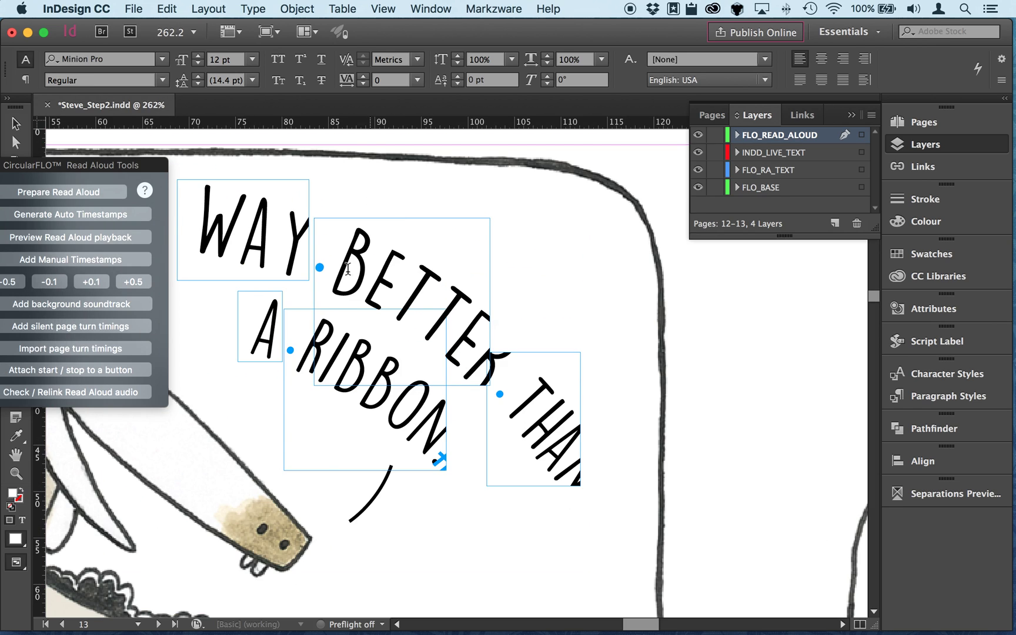
# Redraw the WAY and BETTER frame outlines with the Pencil tool, extending them toward THAN.
pyautogui.moveTo(53, 168); pyautogui.dragTo(563, 300)
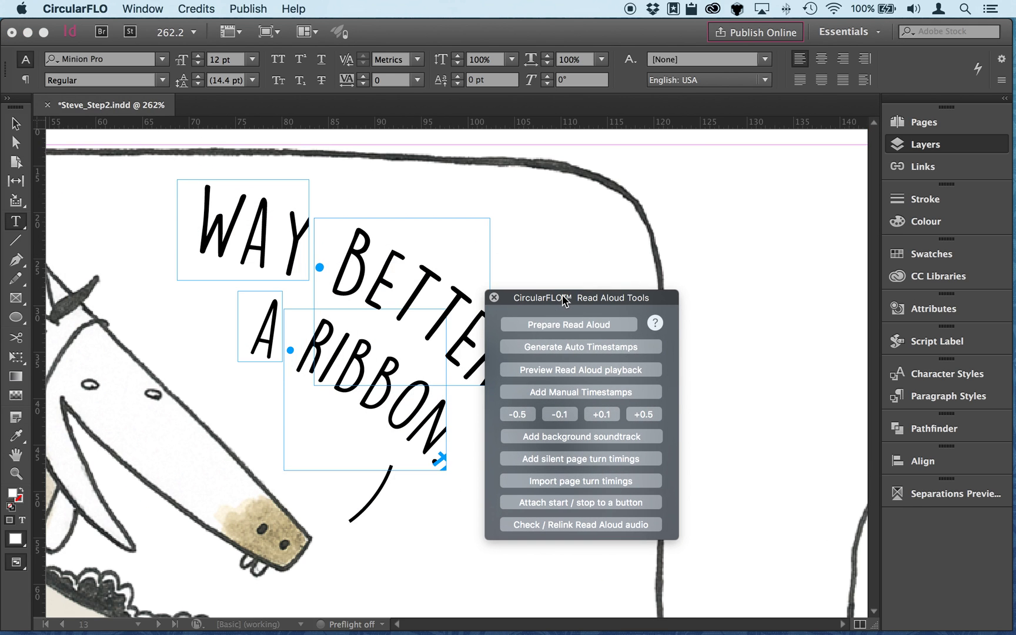
pyautogui.press('super+Tab')
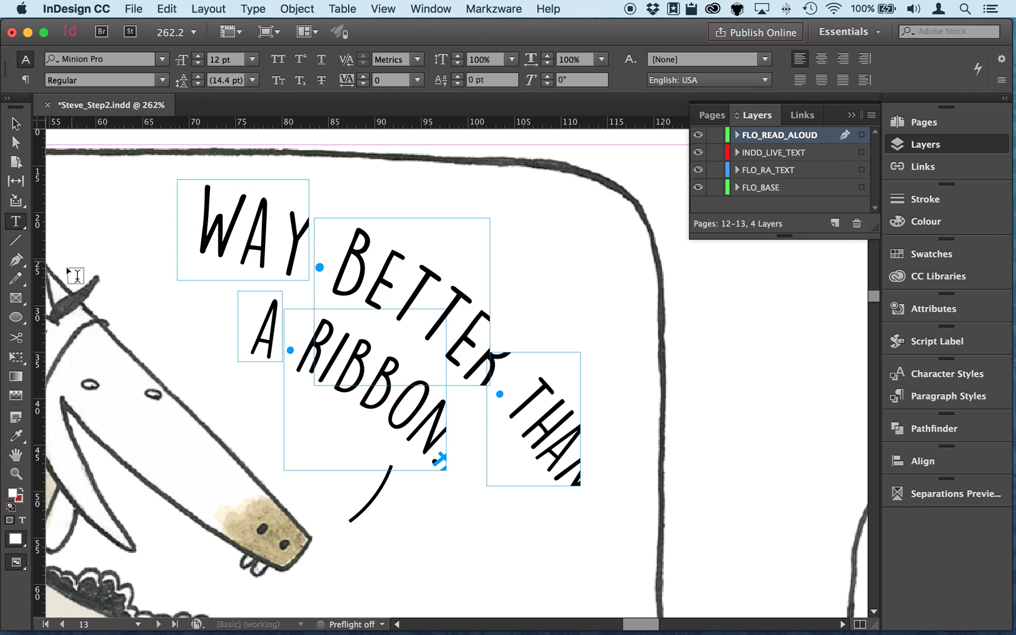
pyautogui.click(16, 283)
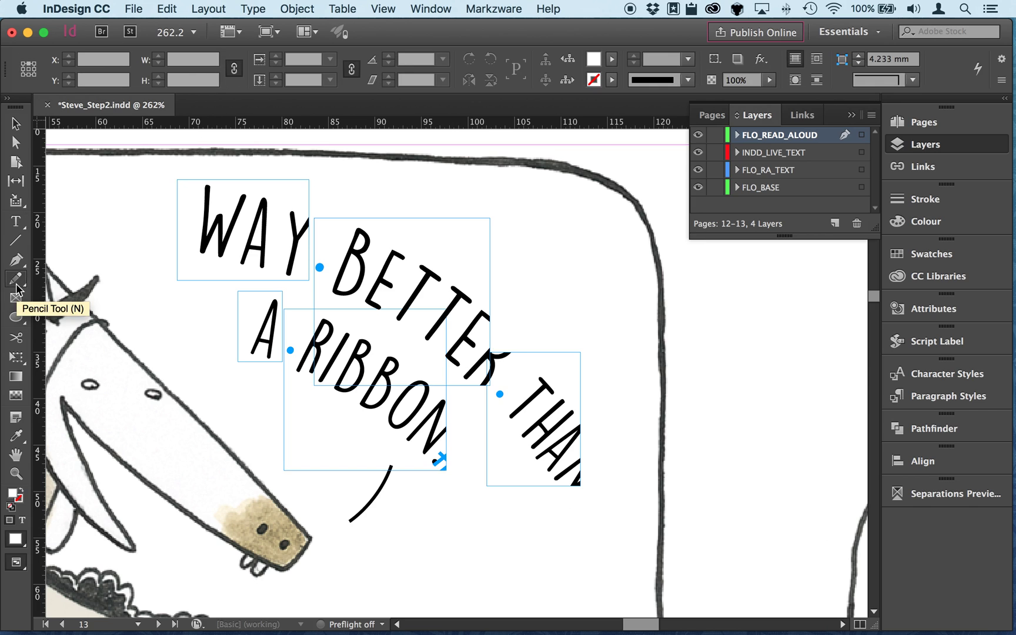
pyautogui.keyDown('super'); pyautogui.click(294, 287); pyautogui.keyUp('super')
pyautogui.moveTo(294, 286)
pyautogui.mouseDown()
pyautogui.moveTo(328, 234)
pyautogui.moveTo(327, 194)
pyautogui.moveTo(305, 179)
pyautogui.mouseUp()
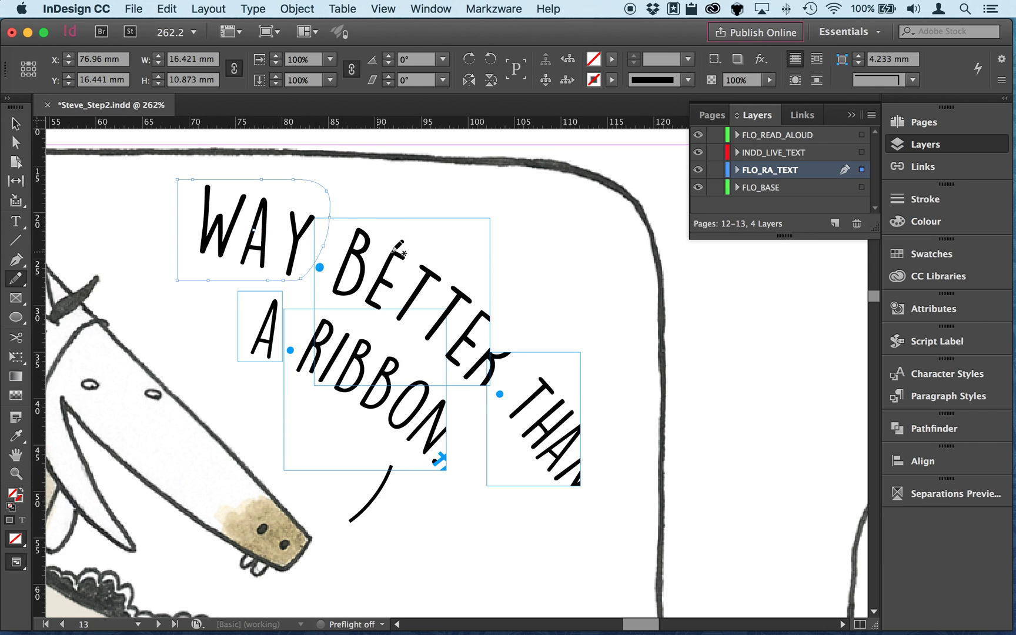
pyautogui.keyDown('super'); pyautogui.click(491, 296); pyautogui.keyUp('super')
pyautogui.moveTo(492, 289)
pyautogui.mouseDown()
pyautogui.moveTo(525, 333)
pyautogui.moveTo(531, 371)
pyautogui.moveTo(511, 398)
pyautogui.moveTo(485, 408)
pyautogui.moveTo(459, 380)
pyautogui.mouseUp()
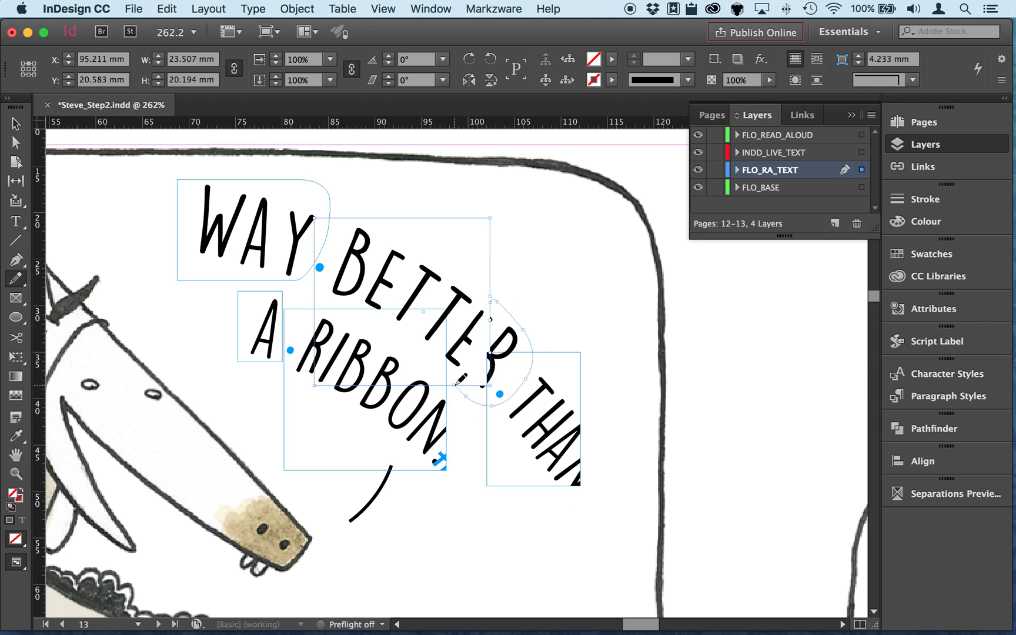
pyautogui.keyDown('super'); pyautogui.click(489, 276); pyautogui.keyUp('super')
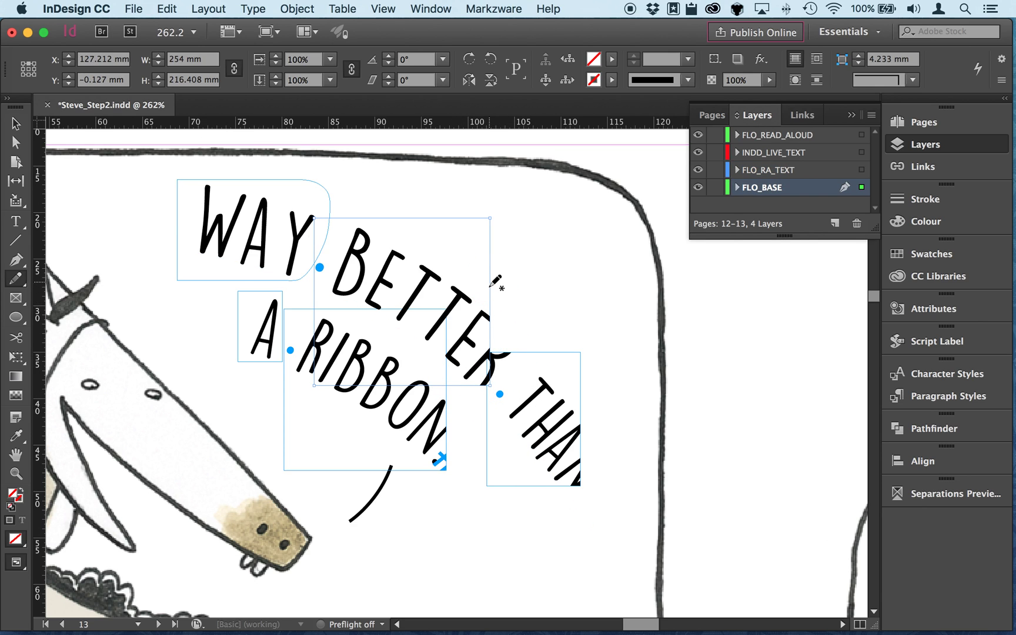
pyautogui.moveTo(495, 287)
pyautogui.mouseDown()
pyautogui.moveTo(505, 371)
pyautogui.moveTo(477, 393)
pyautogui.mouseUp()
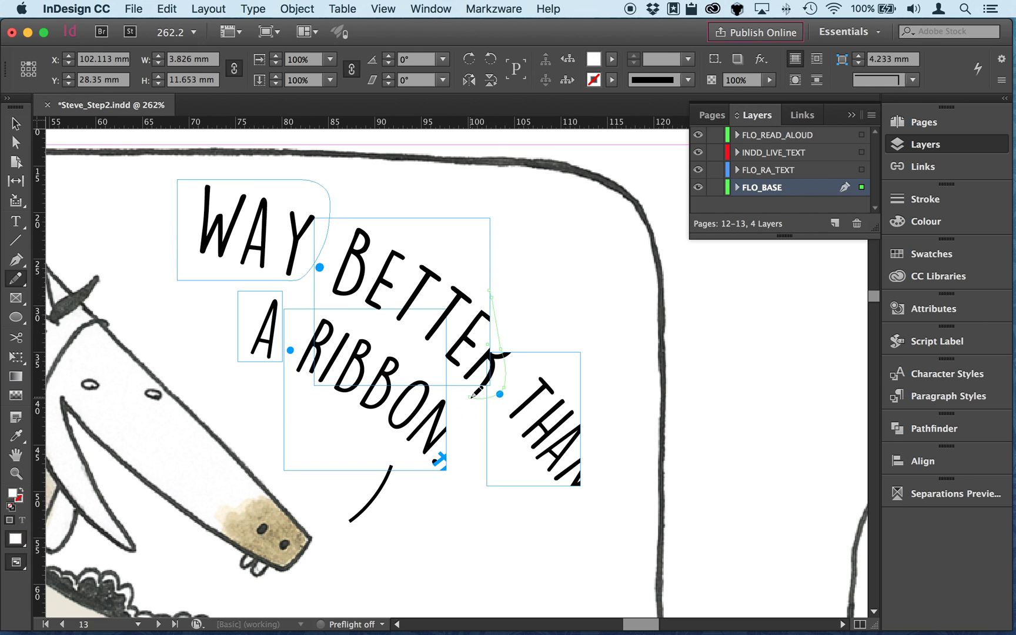
pyautogui.keyDown('super'); pyautogui.click(466, 266); pyautogui.keyUp('super')
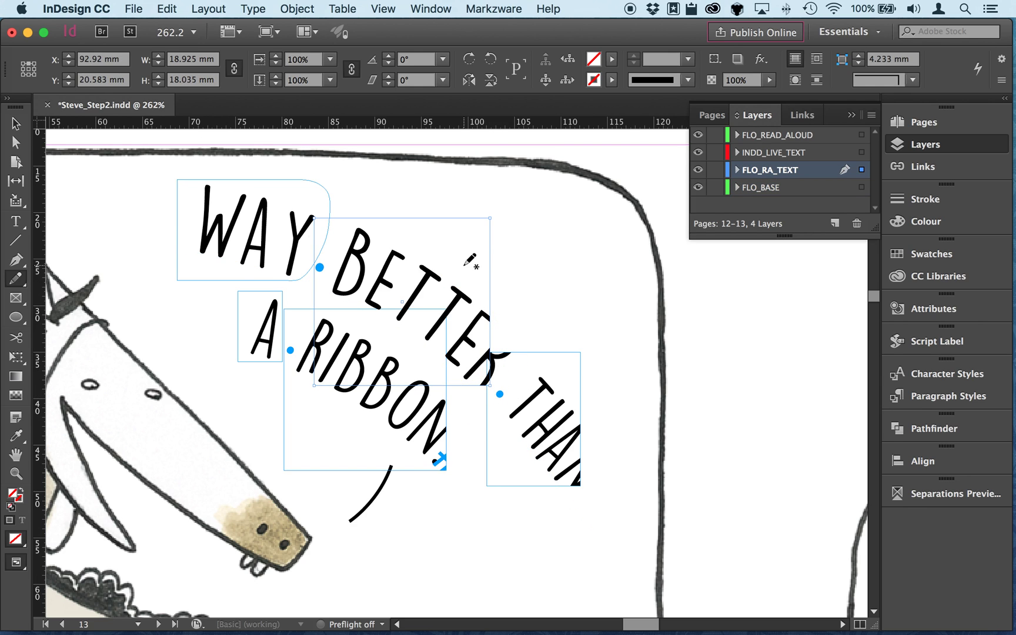
pyautogui.moveTo(494, 272)
pyautogui.mouseDown()
pyautogui.moveTo(528, 339)
pyautogui.moveTo(526, 380)
pyautogui.moveTo(488, 403)
pyautogui.moveTo(457, 381)
pyautogui.mouseUp()
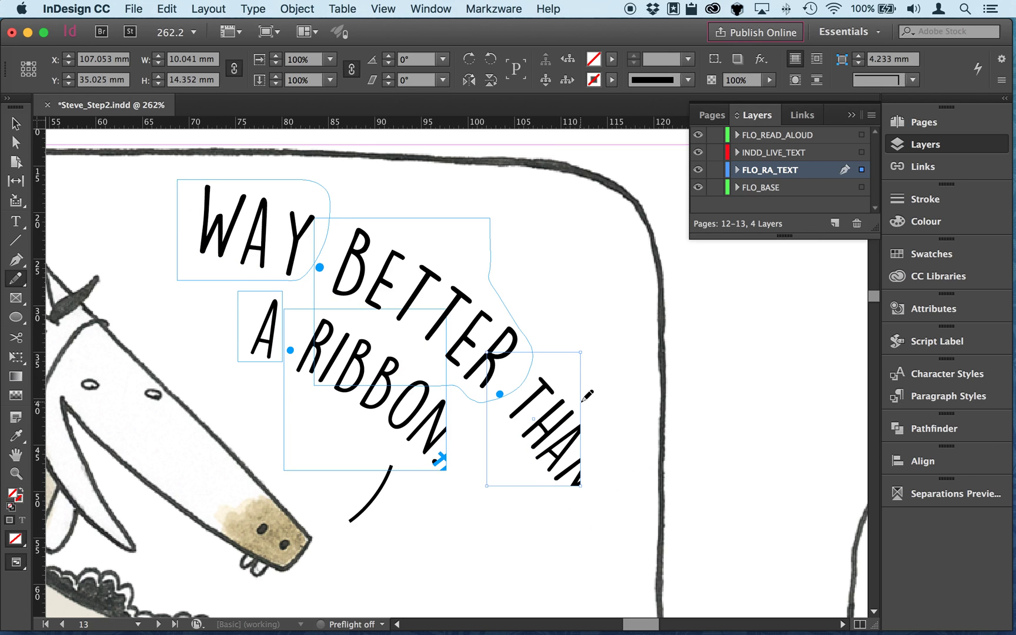
# Enlarge the THAN frame and widen the ribbon frame so both words show fully.
pyautogui.moveTo(587, 396)
pyautogui.mouseDown()
pyautogui.moveTo(610, 439)
pyautogui.moveTo(615, 497)
pyautogui.moveTo(575, 515)
pyautogui.moveTo(538, 485)
pyautogui.mouseUp()
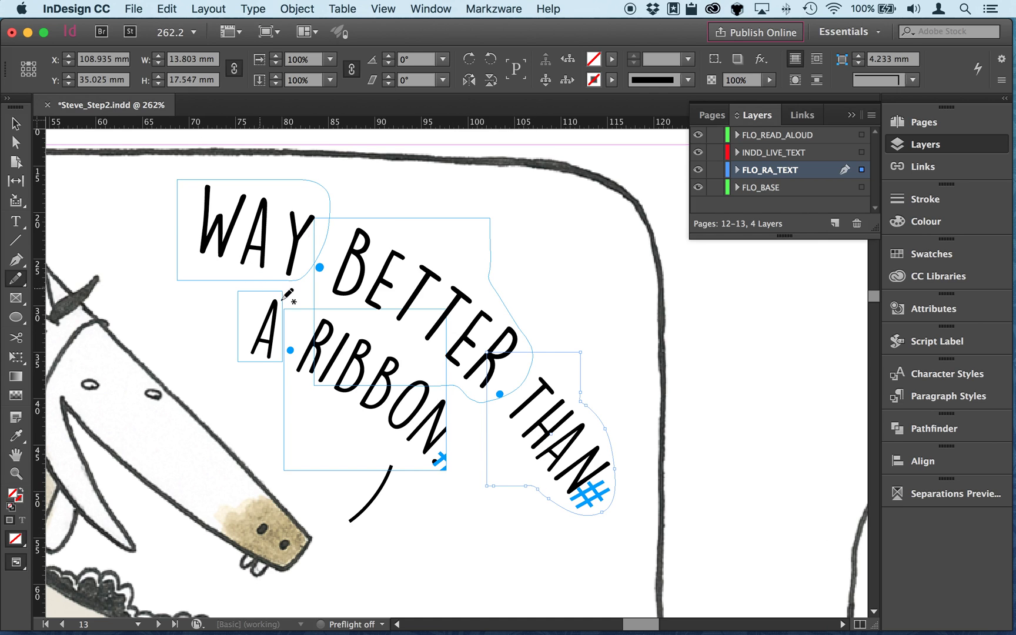
pyautogui.press('v')
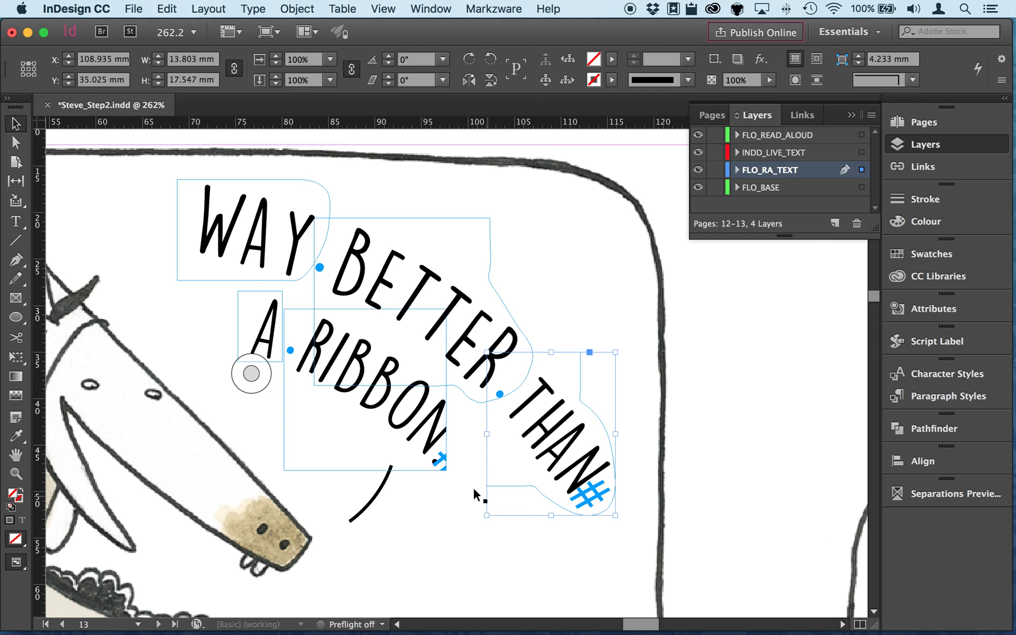
pyautogui.click(418, 465)
pyautogui.moveTo(445, 470); pyautogui.dragTo(466, 470)
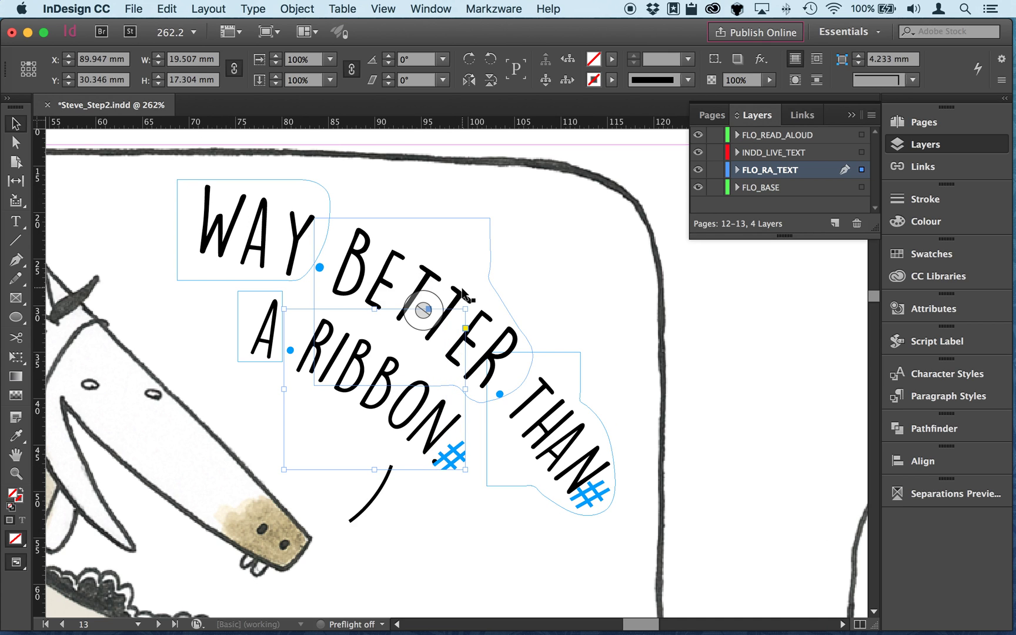
pyautogui.press('super+alt+0')
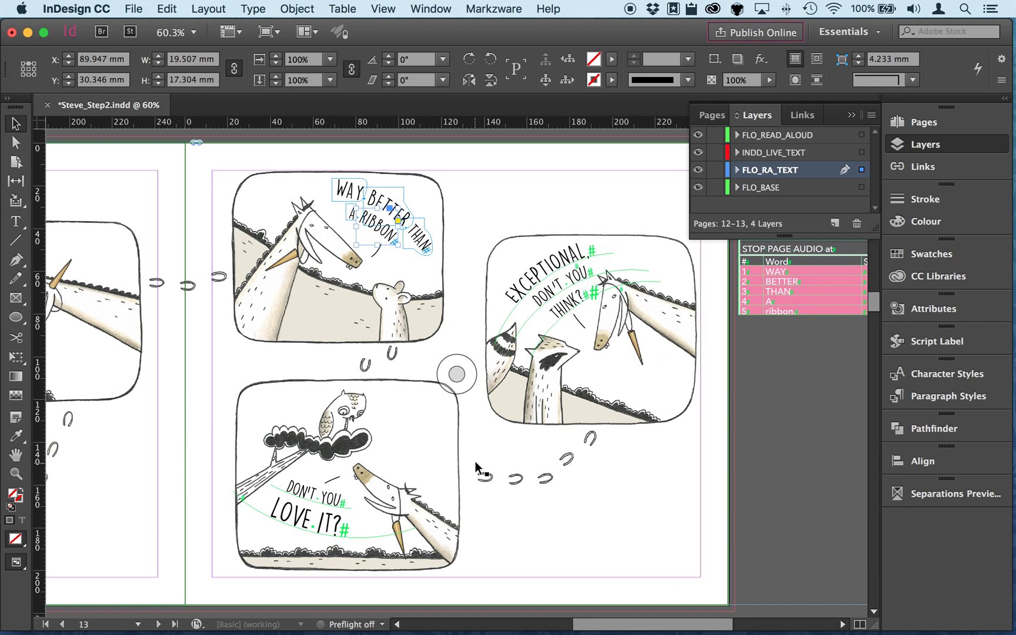
# Split the curved DON'T YOU LOVE IT? text into DON'T, YOU, LOVE and it? Read Aloud frames.
pyautogui.click(318, 497)
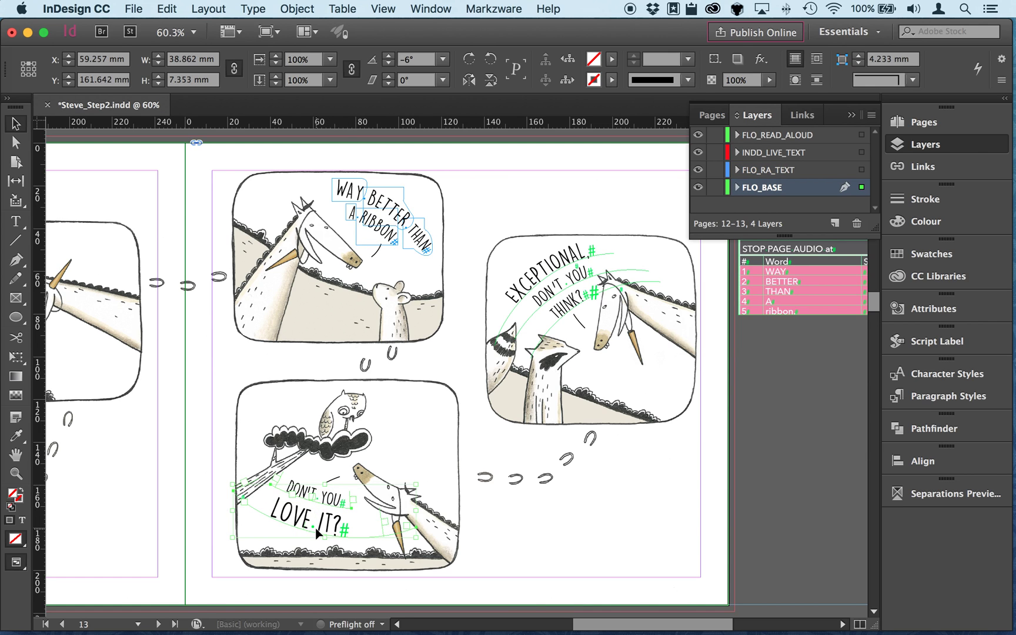
pyautogui.press('super+Tab')
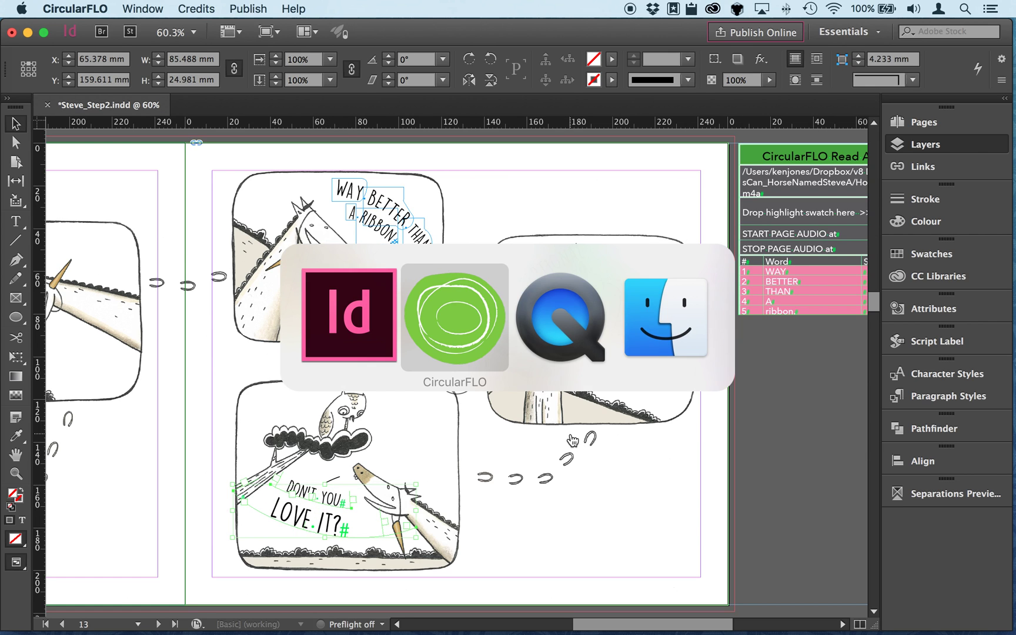
pyautogui.click(574, 327)
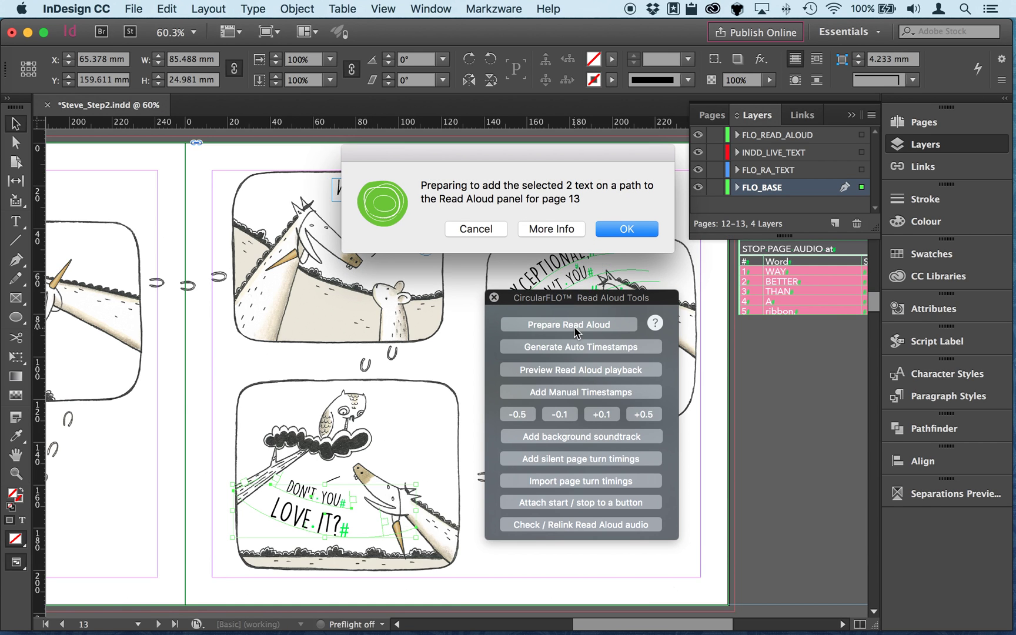
pyautogui.click(623, 232)
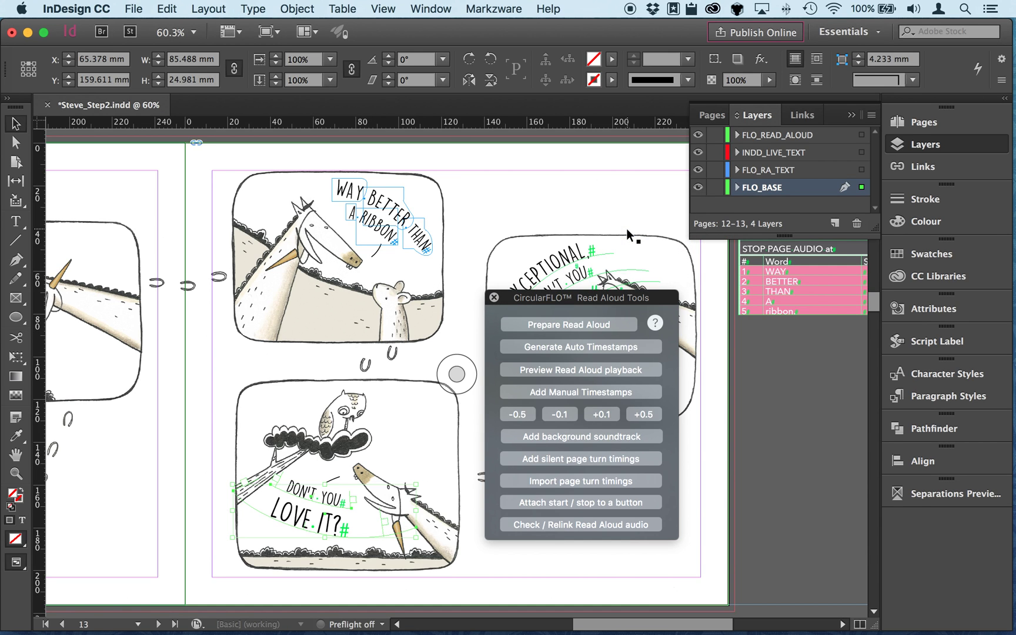
pyautogui.click(627, 229)
pyautogui.press('t')
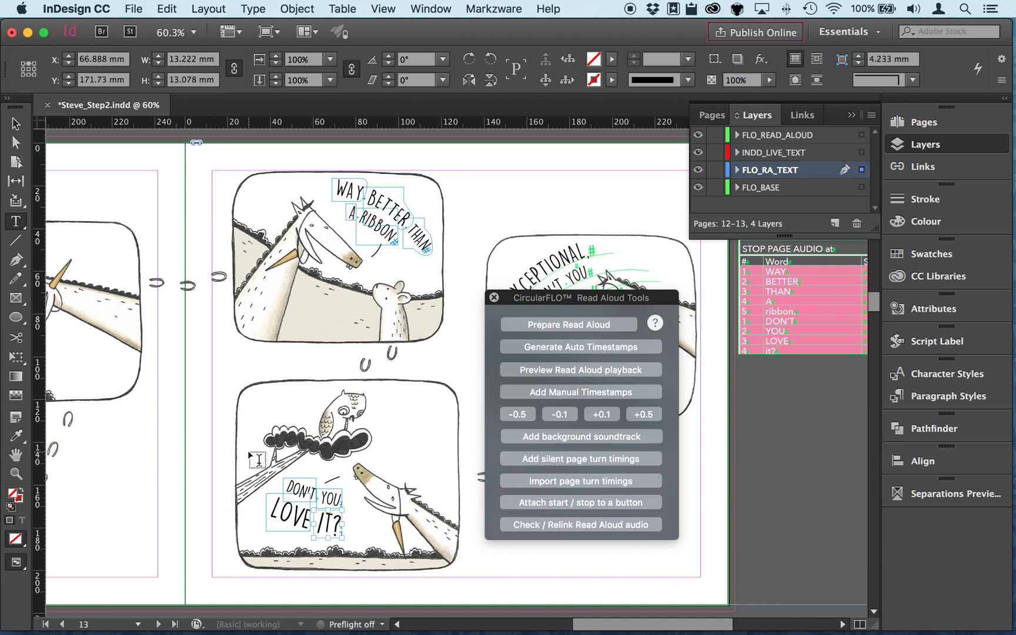
# Widen the DON'T frame and the LOVE frame to 21.957 × 17.549 mm, then fit the spread.
pyautogui.moveTo(253, 459); pyautogui.dragTo(438, 587)
pyautogui.moveTo(542, 298); pyautogui.dragTo(618, 320)
pyautogui.click(361, 269)
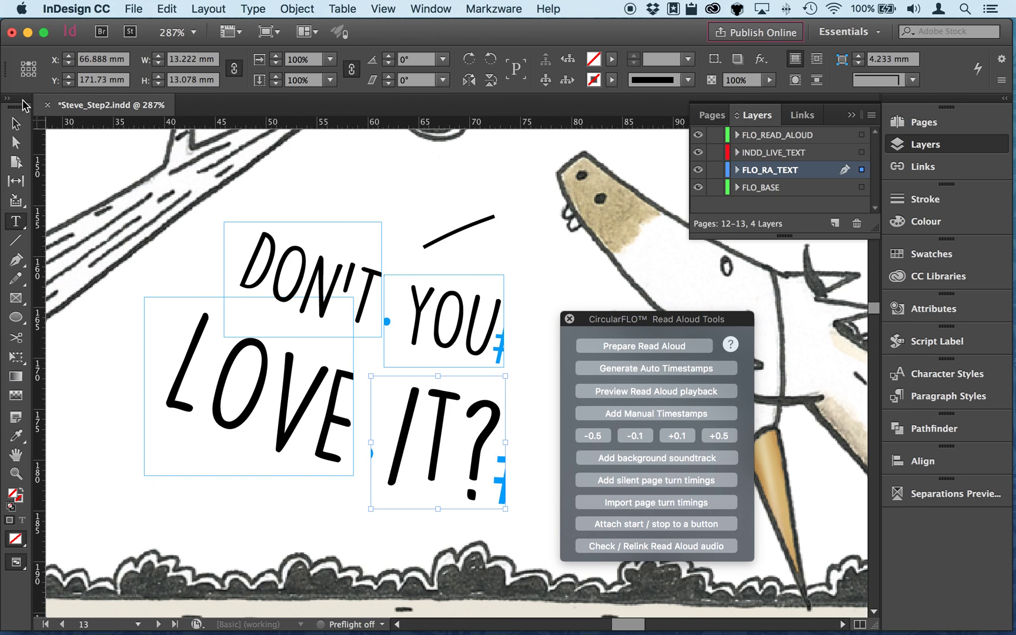
pyautogui.click(16, 124)
pyautogui.click(329, 229)
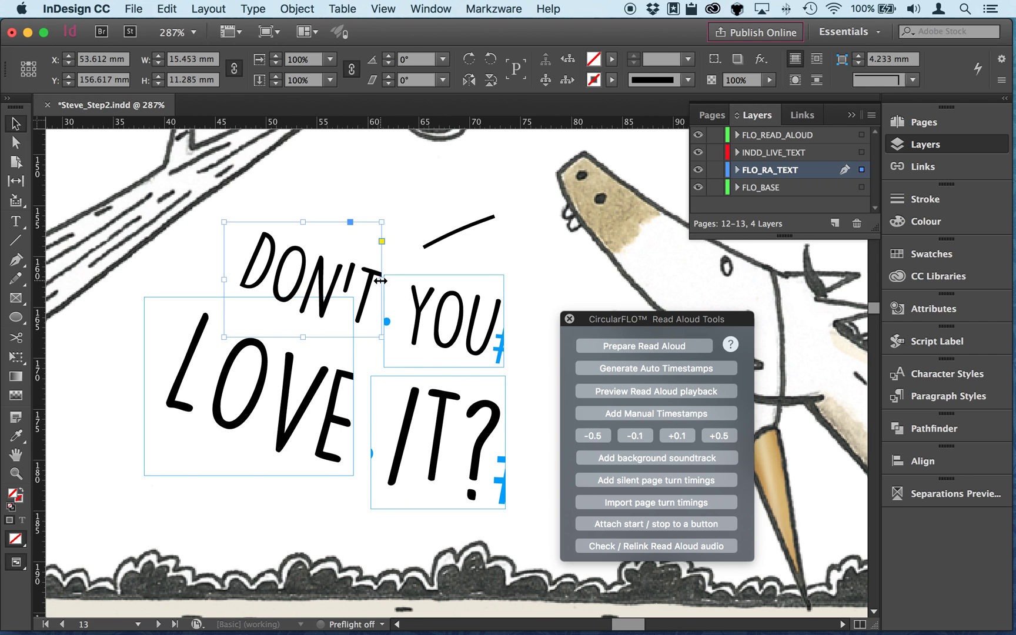
pyautogui.moveTo(383, 280); pyautogui.dragTo(390, 279)
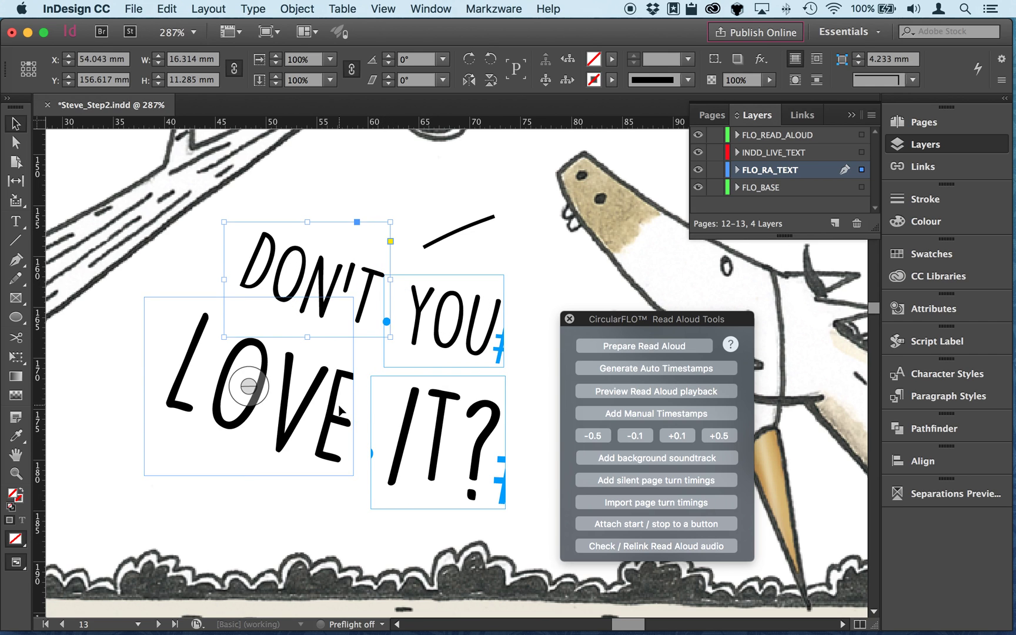
pyautogui.moveTo(353, 386); pyautogui.dragTo(368, 385)
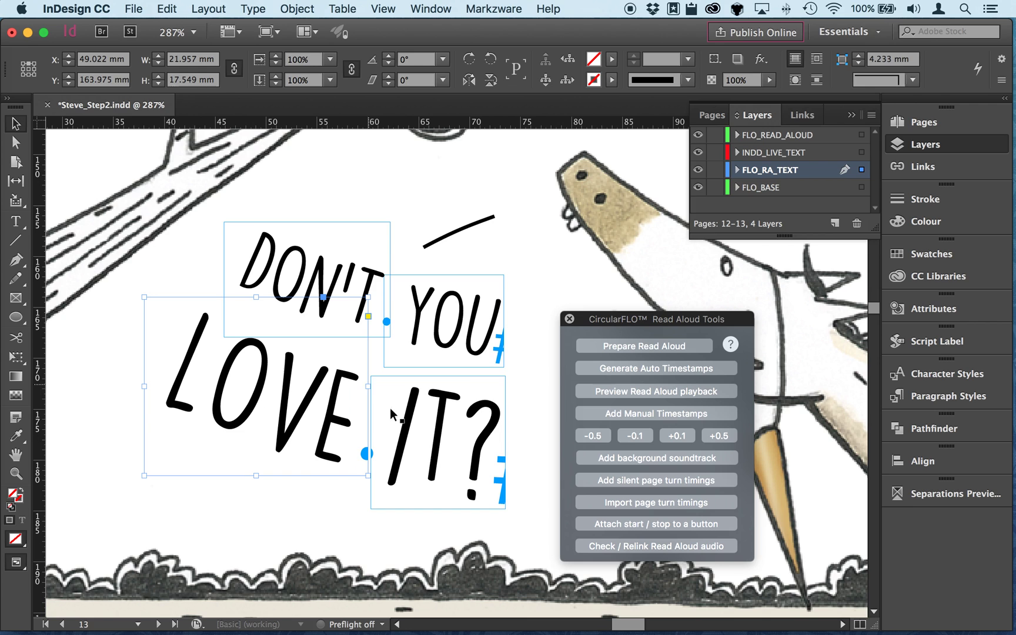
pyautogui.hscroll(10, 484, 434)
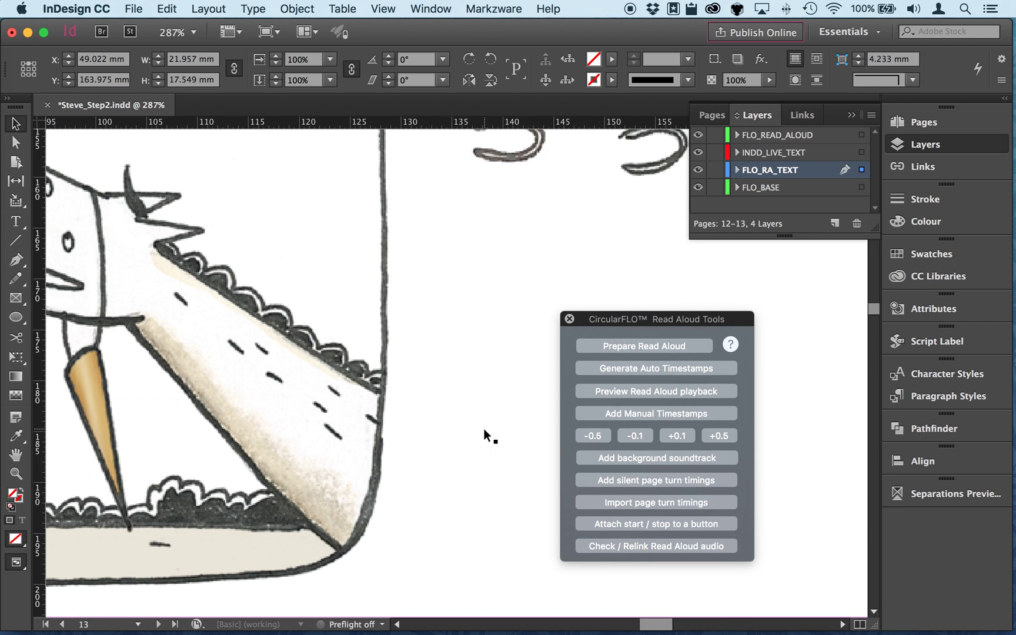
pyautogui.press('super+alt+2')
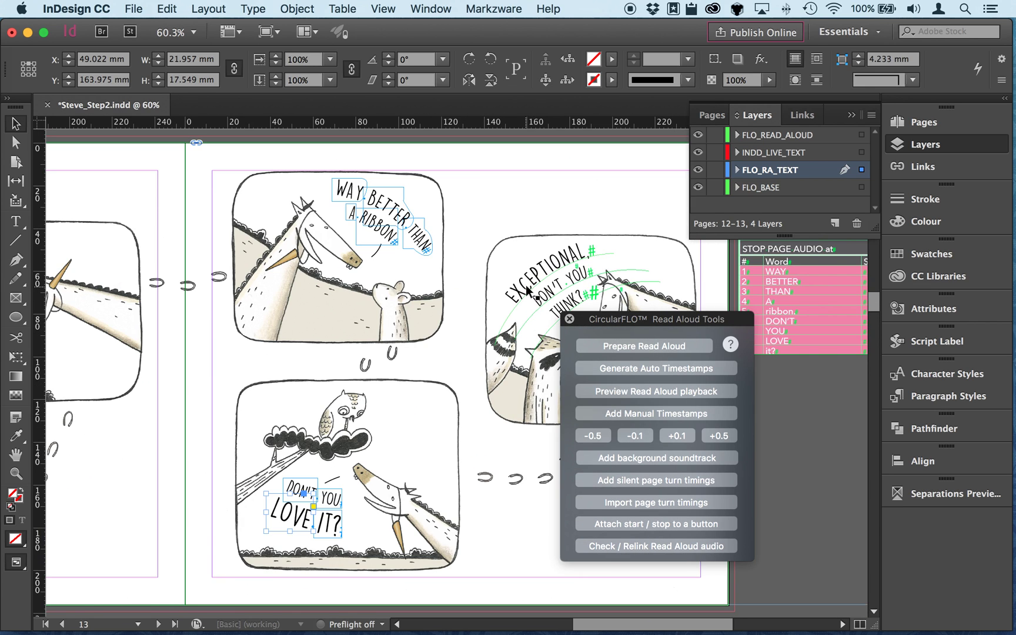
# Convert the curved EXCEPTIONAL text into a Read Aloud frame widened to 41.351 mm.
pyautogui.click(525, 285)
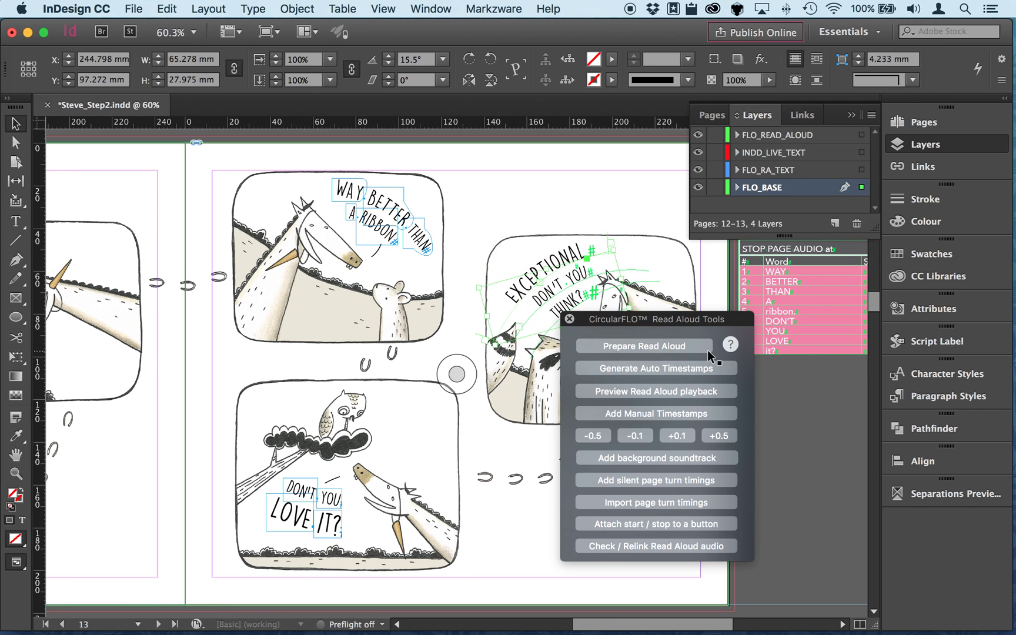
pyautogui.press('super+alt+equal')
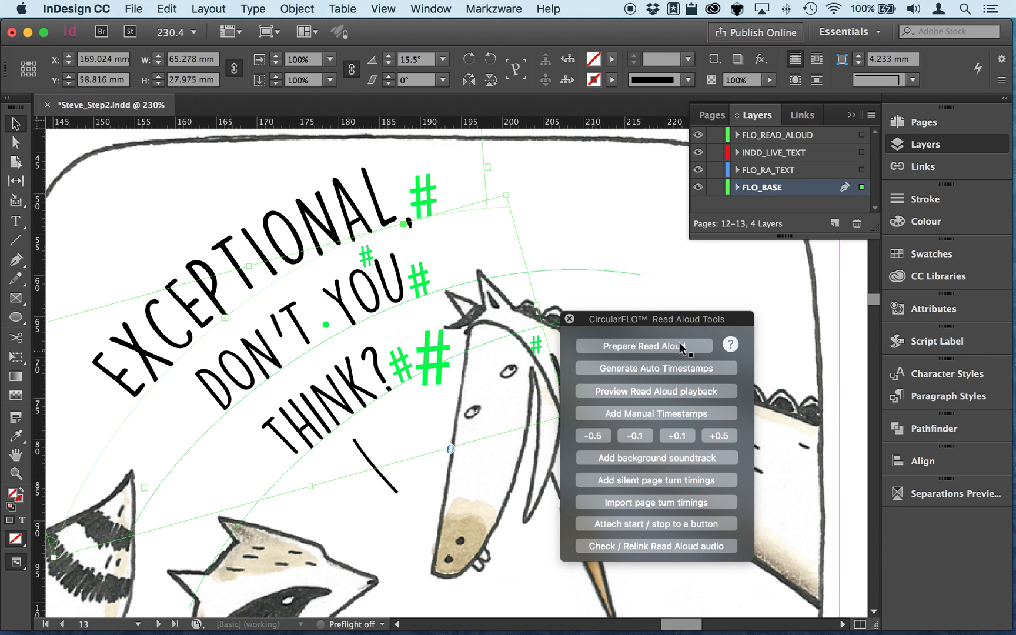
pyautogui.click(611, 346)
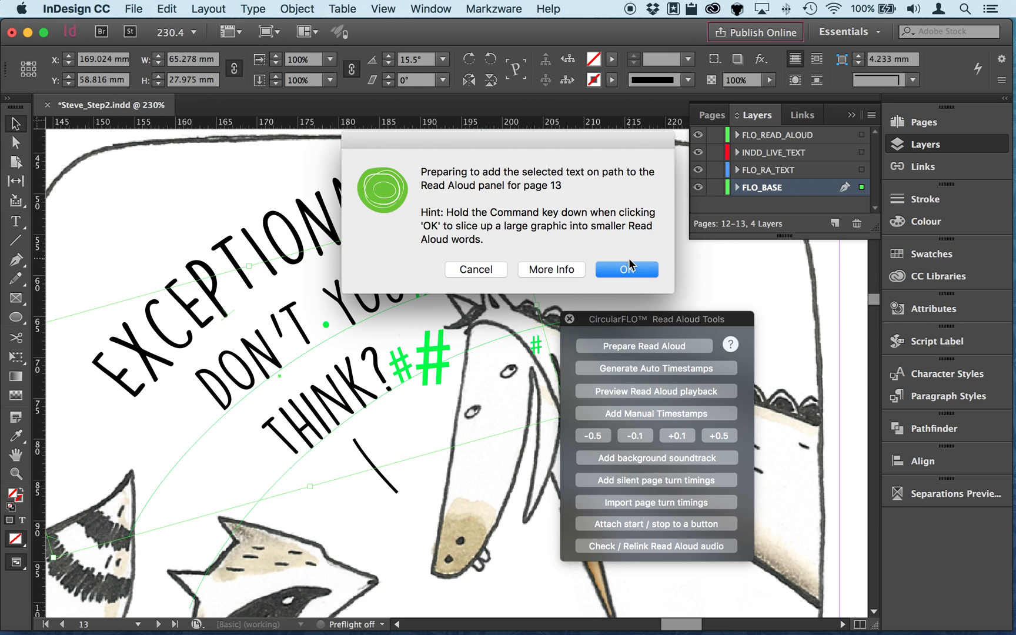
pyautogui.click(629, 268)
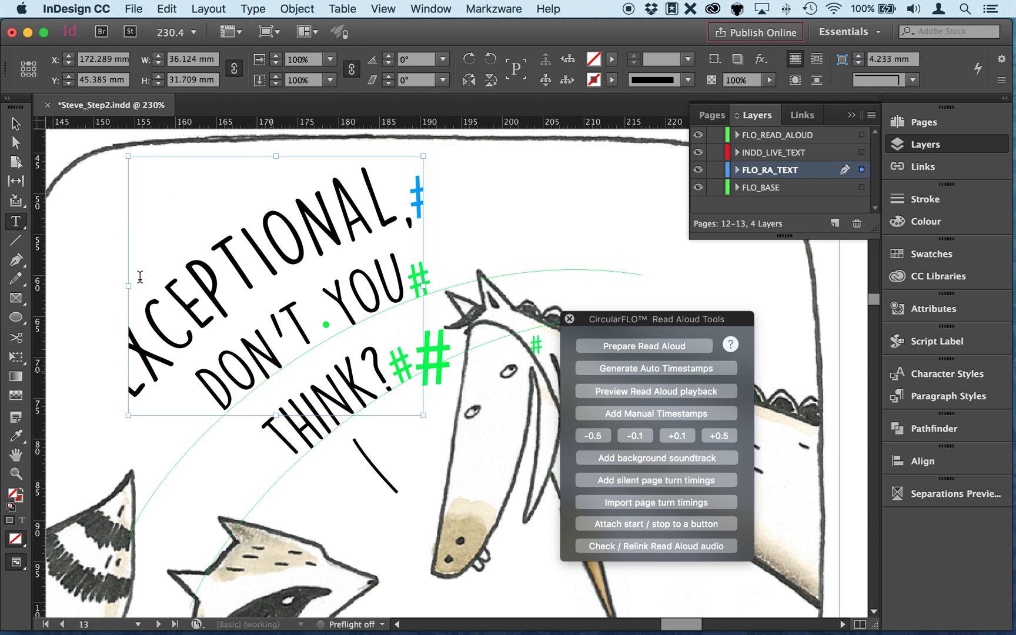
pyautogui.click(15, 124)
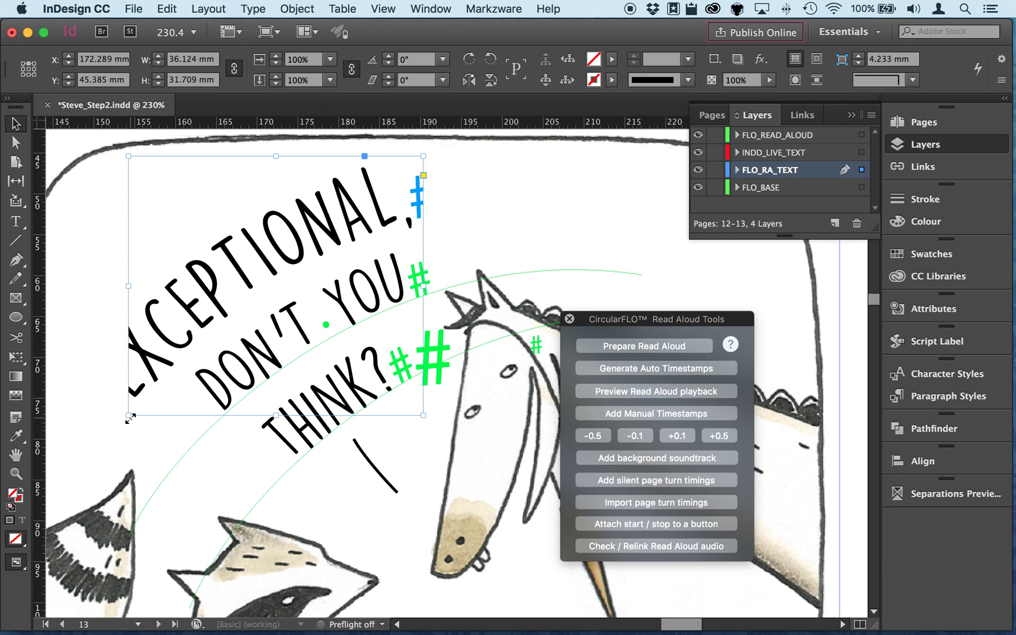
pyautogui.moveTo(128, 415); pyautogui.dragTo(86, 409)
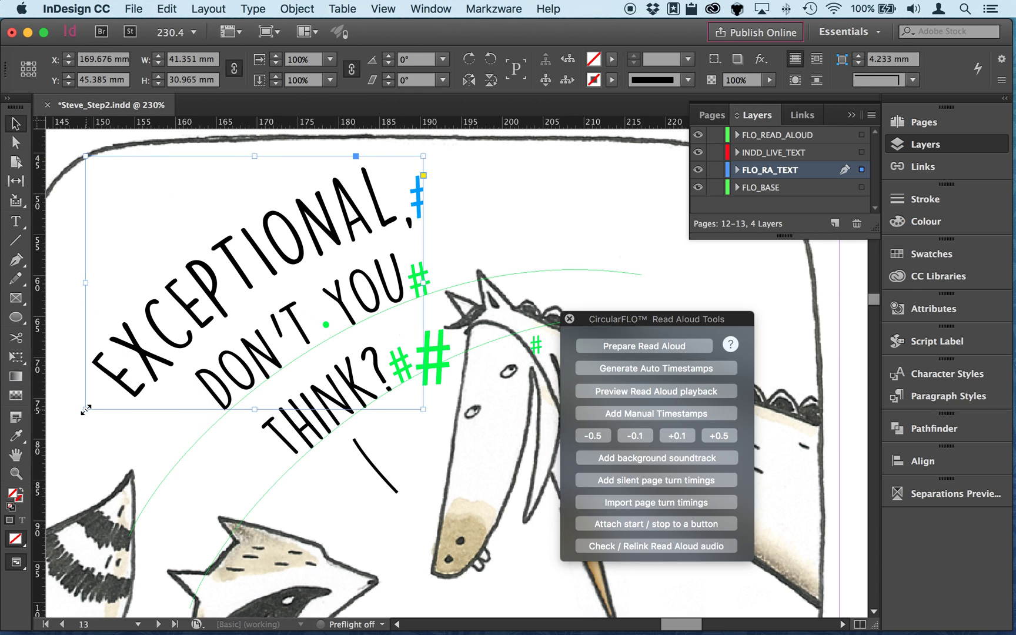
# Prepare the curved DON'T YOU THINK? line for Read Aloud to create its word frames.
pyautogui.click(509, 274)
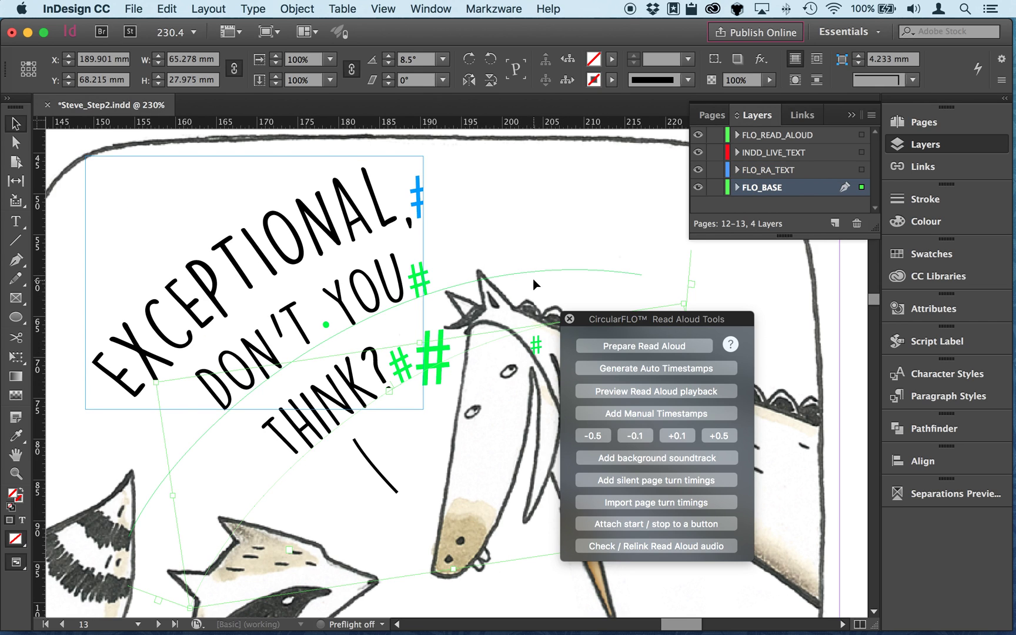
pyautogui.click(529, 269)
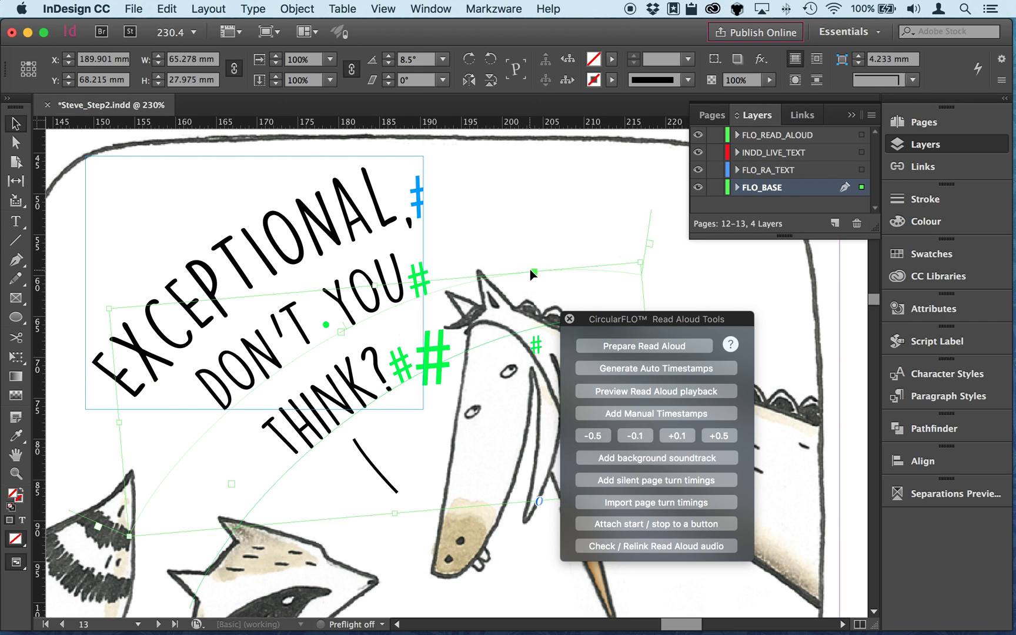
pyautogui.click(627, 350)
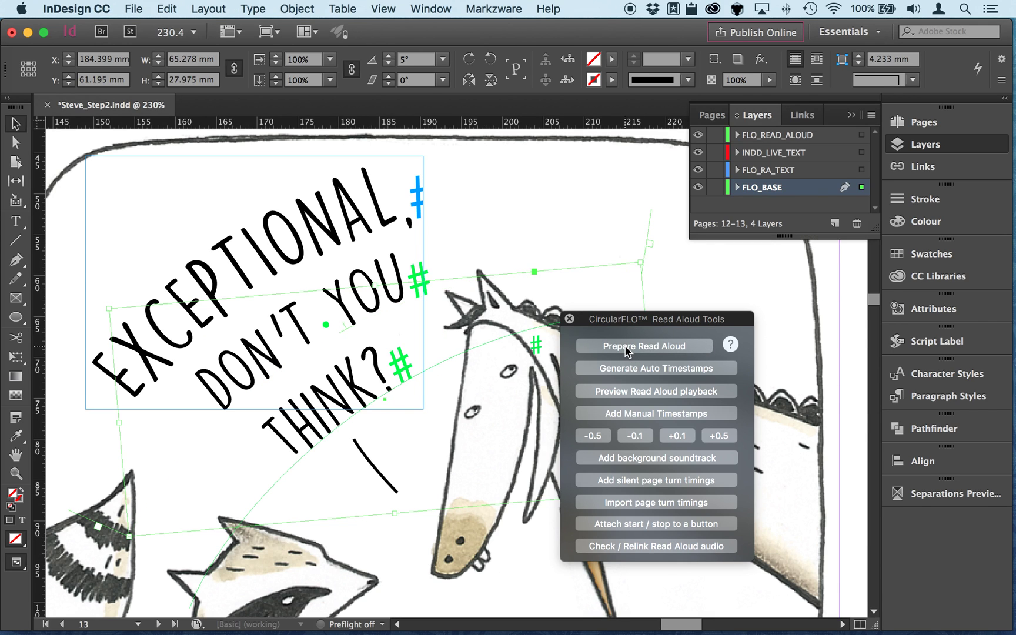
pyautogui.click(626, 269)
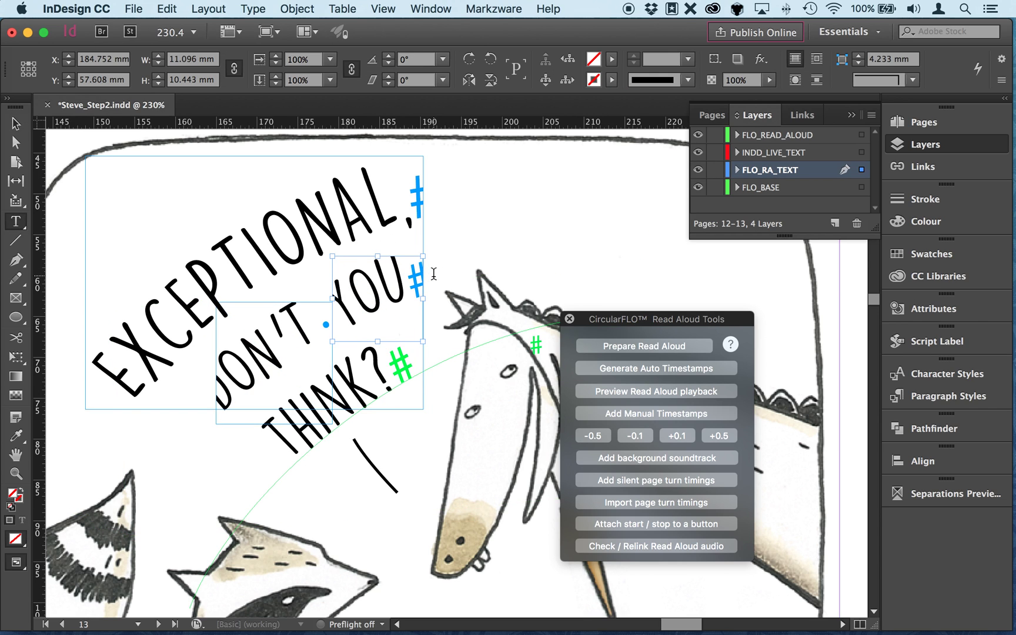
# Stretch the DON'T frame left and enlarge the YOU frame to 13.2 × 11.401 mm.
pyautogui.click(16, 124)
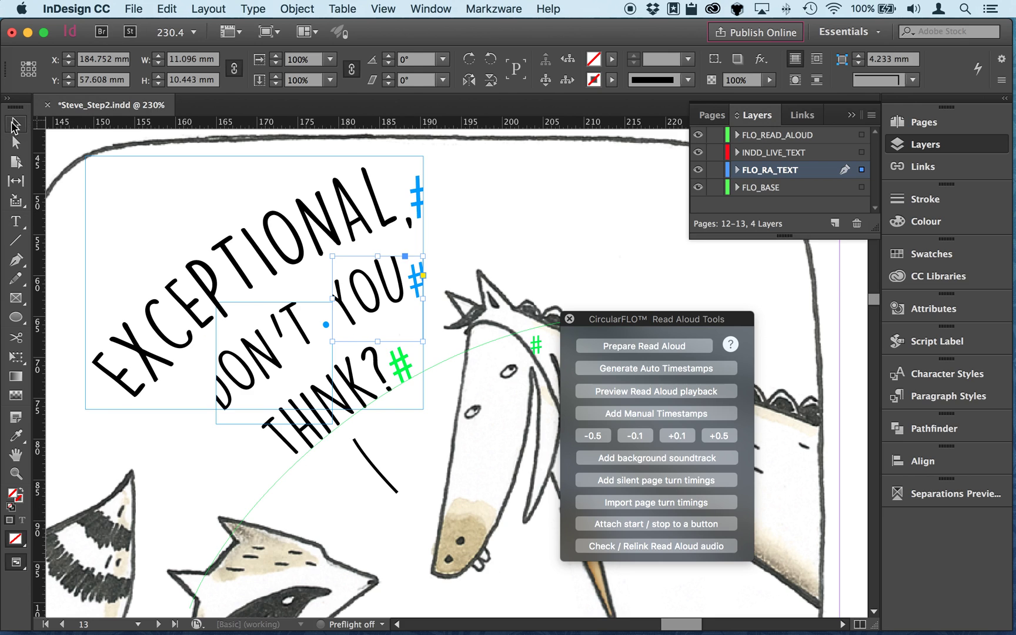
pyautogui.click(223, 425)
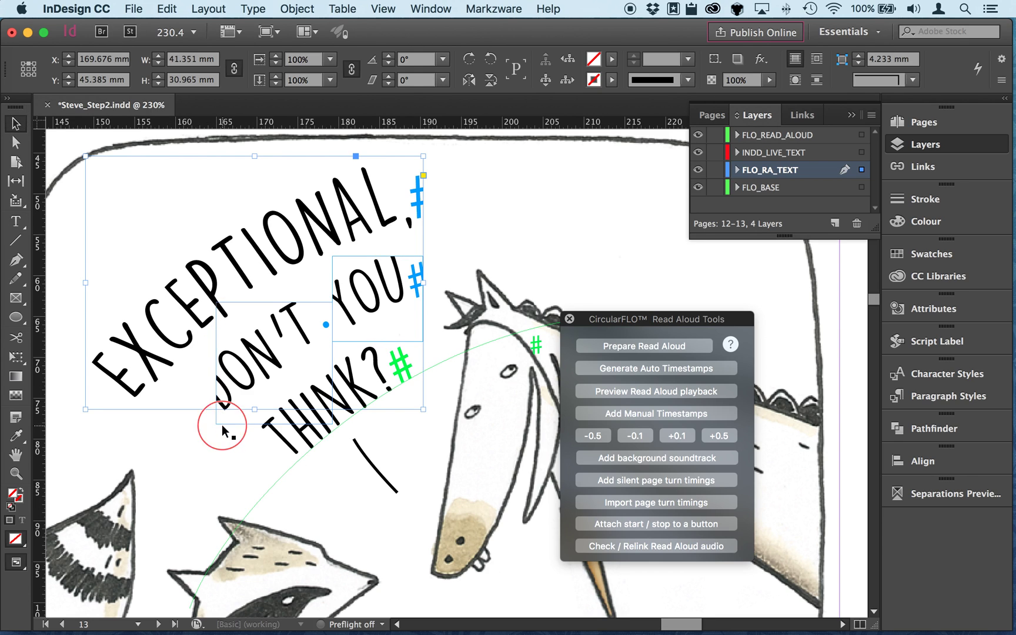
pyautogui.click(207, 425)
pyautogui.moveTo(208, 424); pyautogui.dragTo(172, 423)
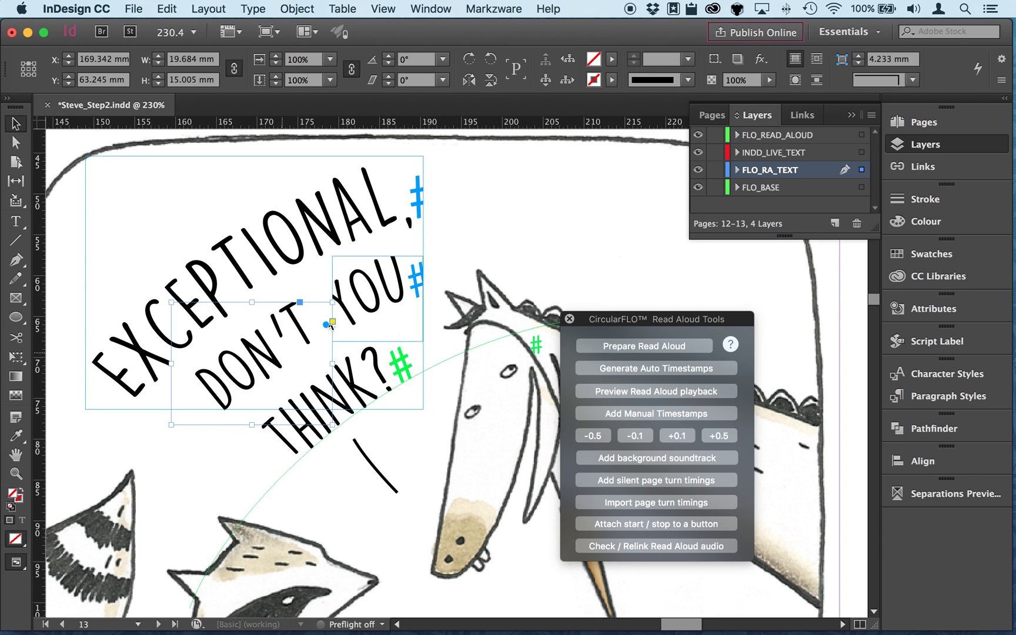
pyautogui.click(341, 288)
pyautogui.click(339, 288)
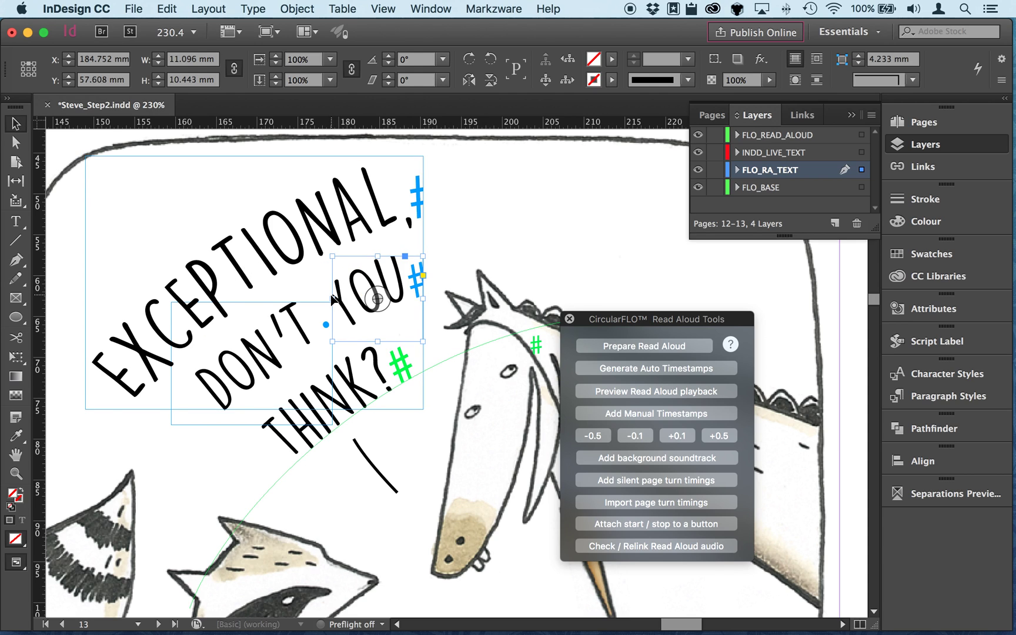
pyautogui.moveTo(332, 298); pyautogui.dragTo(318, 298)
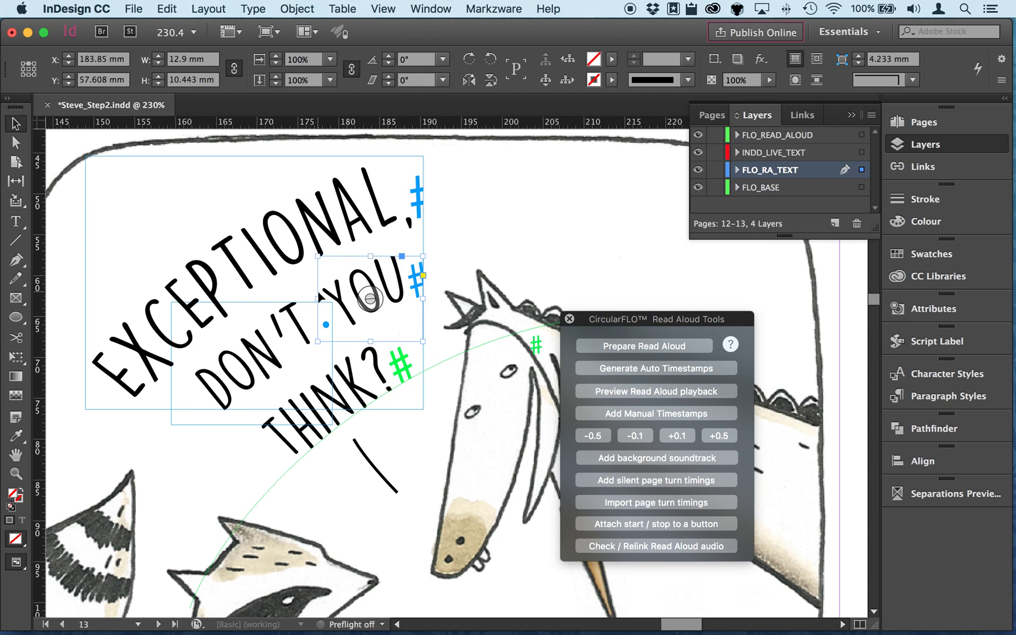
pyautogui.moveTo(422, 254); pyautogui.dragTo(426, 248)
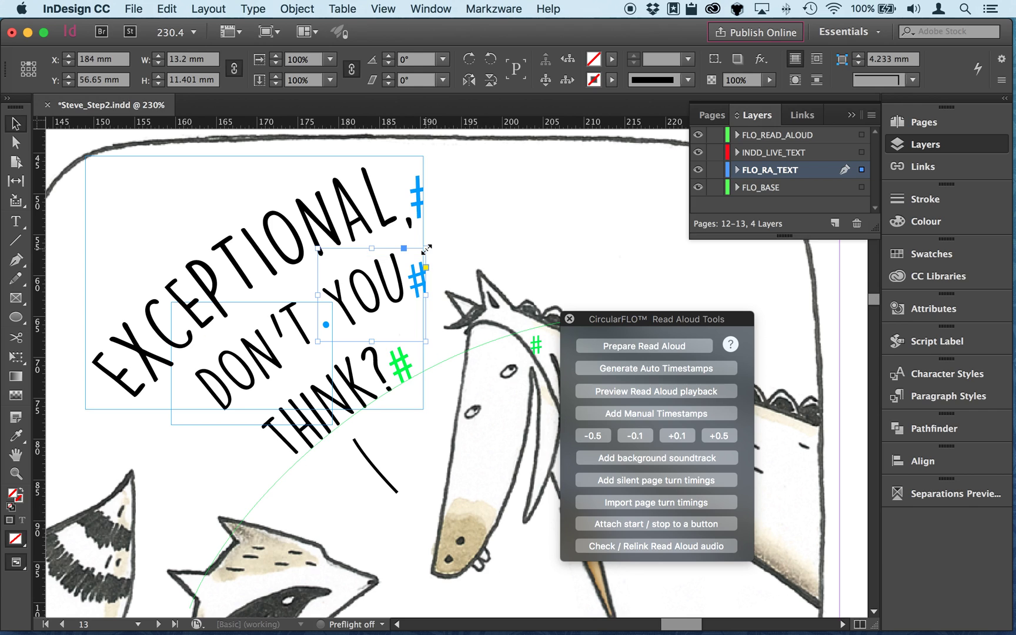
# Enlarge the DON'T frame upward to 19.2 × 16.1 mm so the apostrophe shows.
pyautogui.press('t')
pyautogui.click(306, 315)
pyautogui.press('Escape')
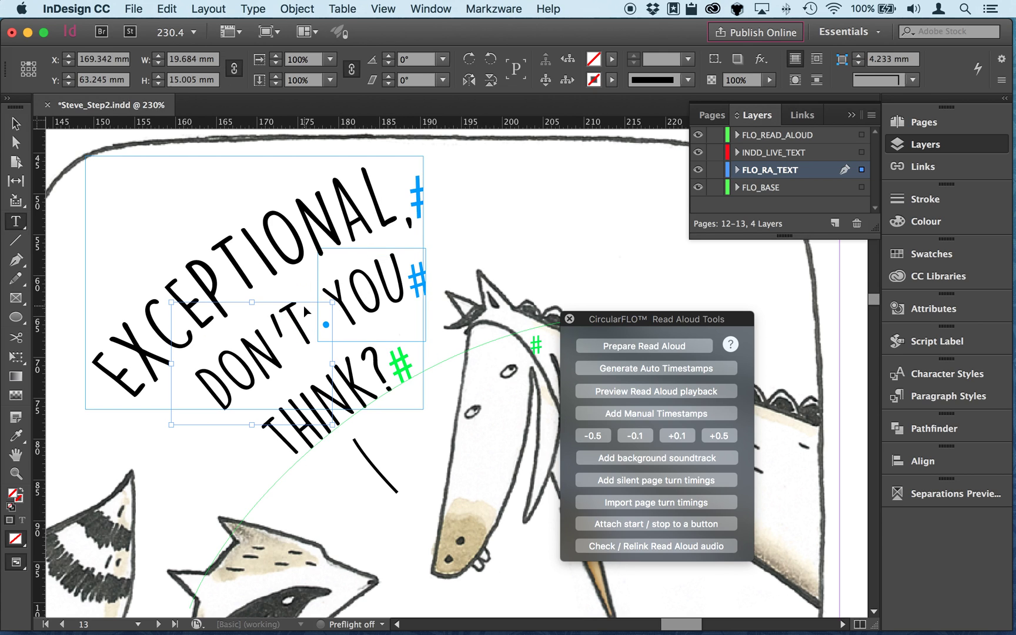
pyautogui.click(333, 303)
pyautogui.moveTo(332, 303); pyautogui.dragTo(329, 292)
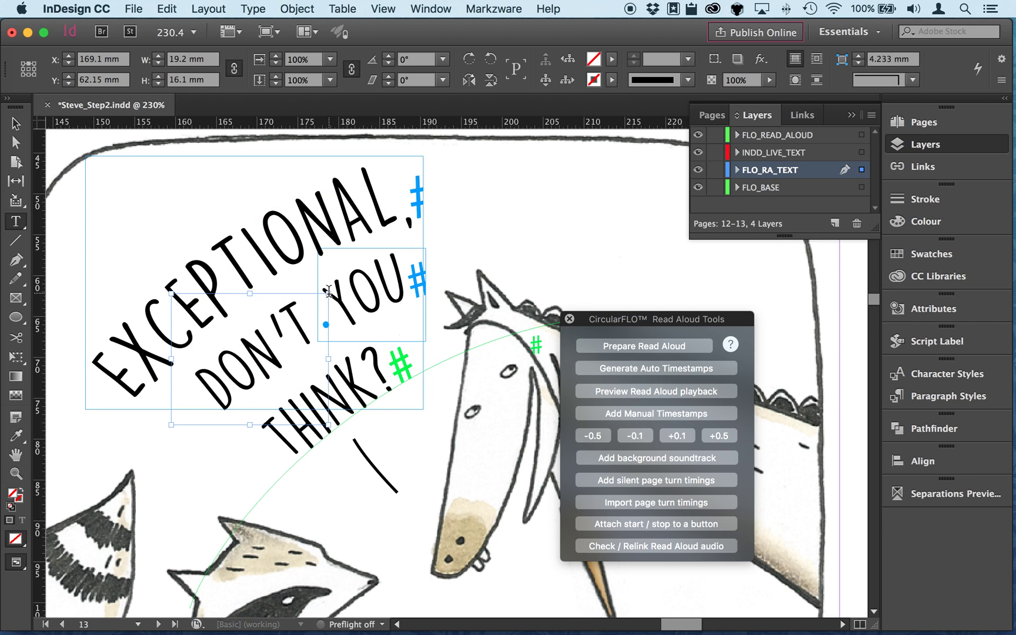
pyautogui.press('Escape')
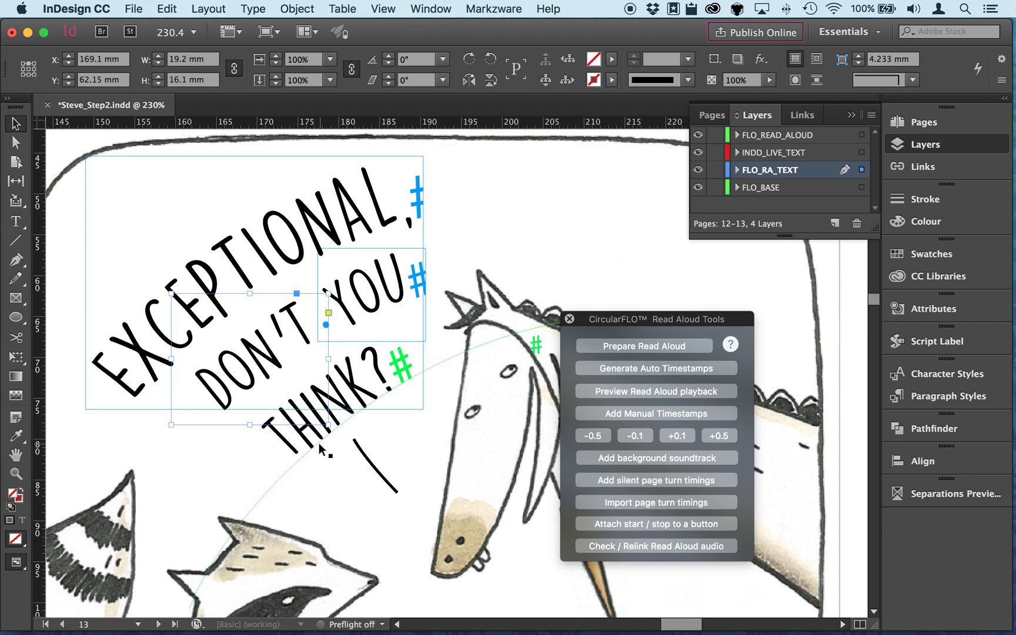
# Make THINK? a Read Aloud frame and enlarge it to 21.1 × 16.437 mm.
pyautogui.click(318, 448)
pyautogui.click(600, 347)
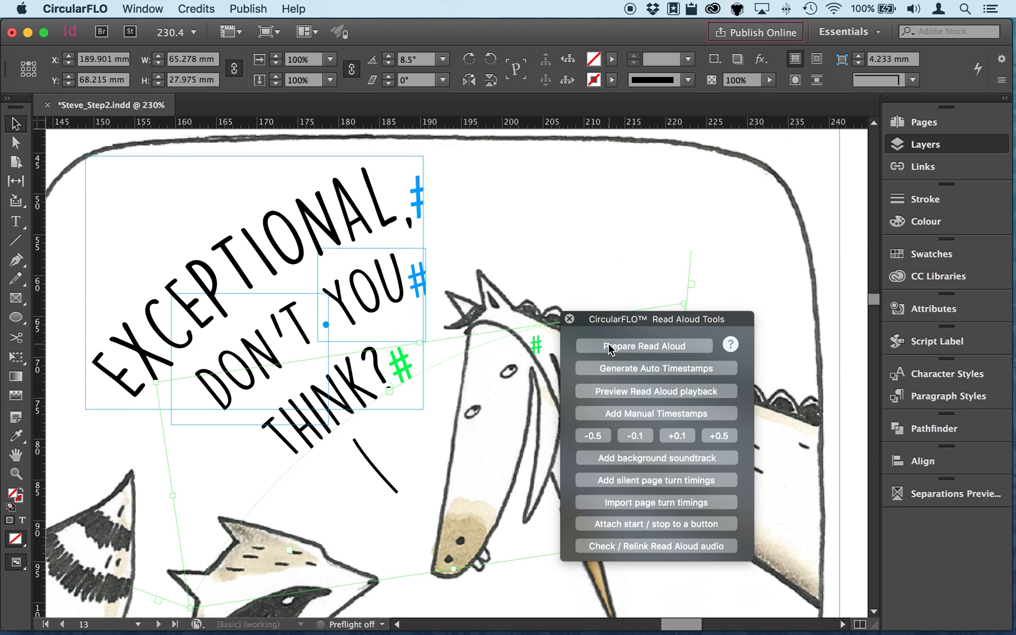
pyautogui.click(608, 345)
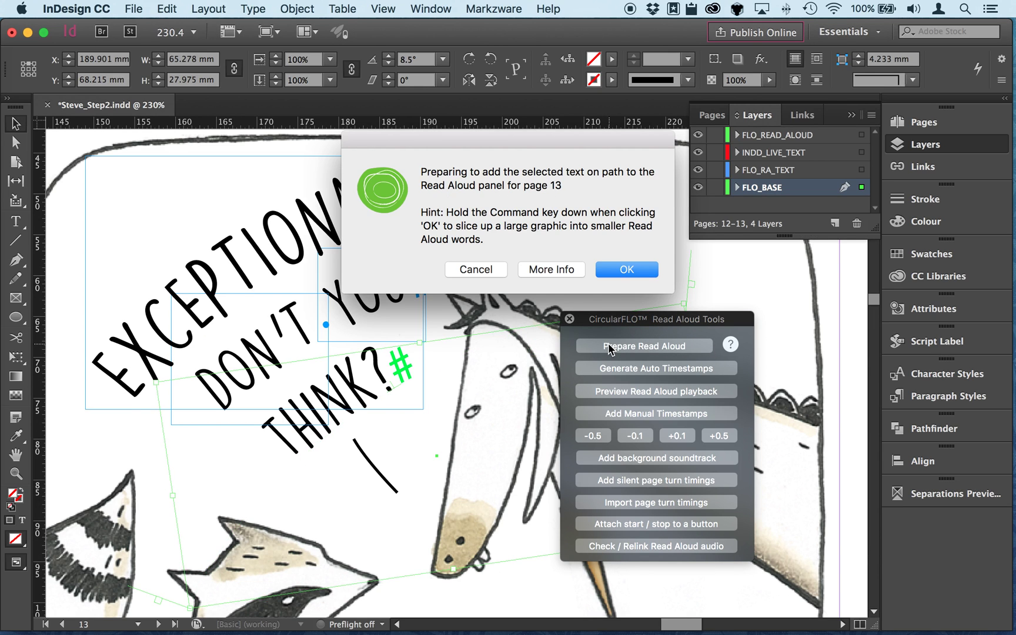
pyautogui.click(626, 269)
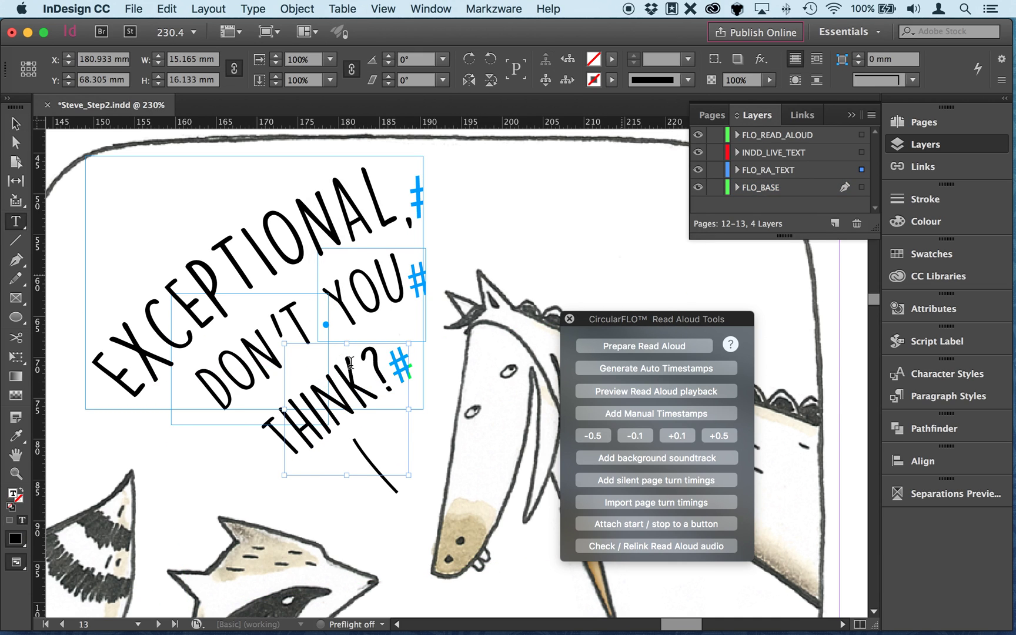
pyautogui.click(16, 123)
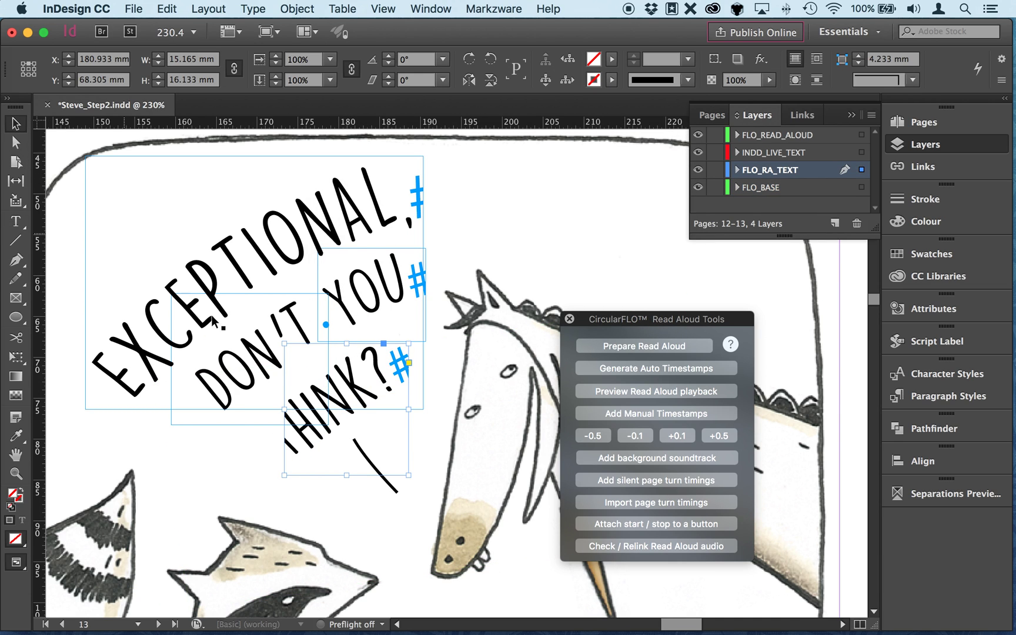
pyautogui.moveTo(288, 343); pyautogui.dragTo(253, 378)
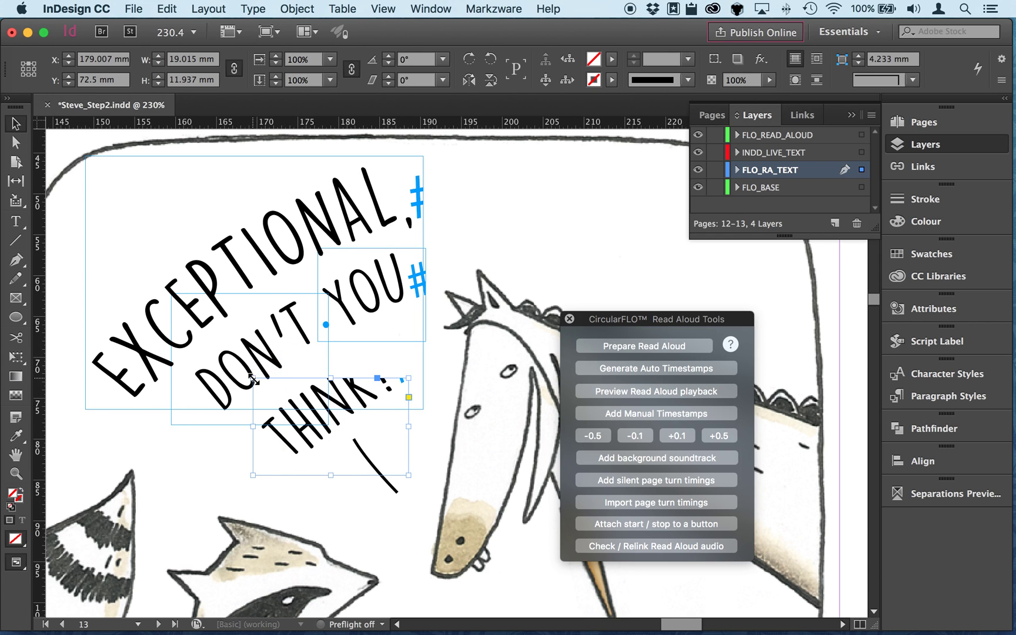
pyautogui.moveTo(409, 377); pyautogui.dragTo(426, 342)
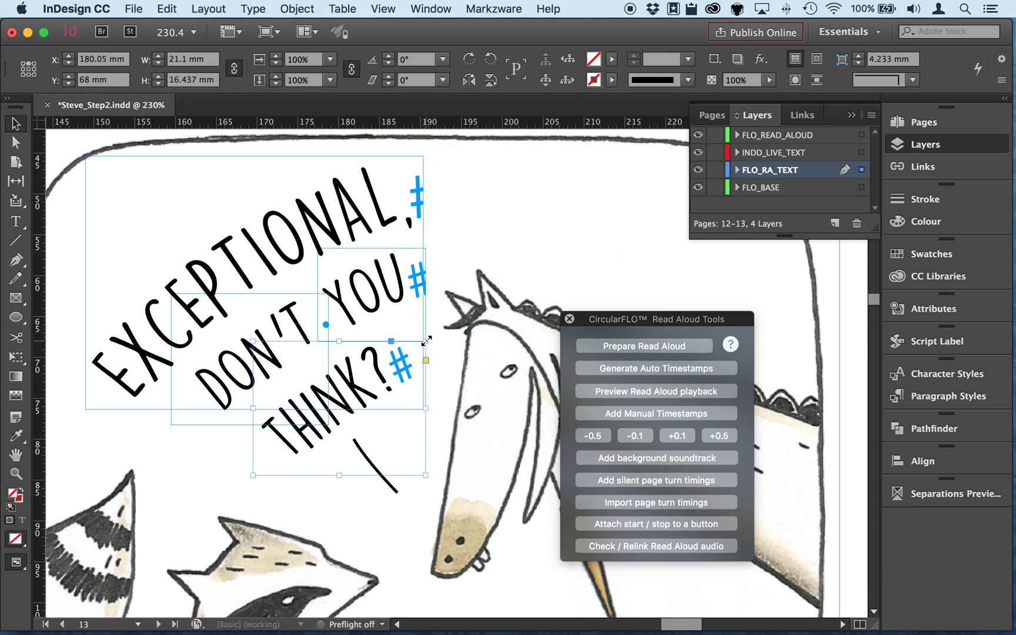
# Undo the accidental moves of the THINK?, EXCEPTIONAL and YOU frames.
pyautogui.moveTo(369, 383); pyautogui.dragTo(474, 532)
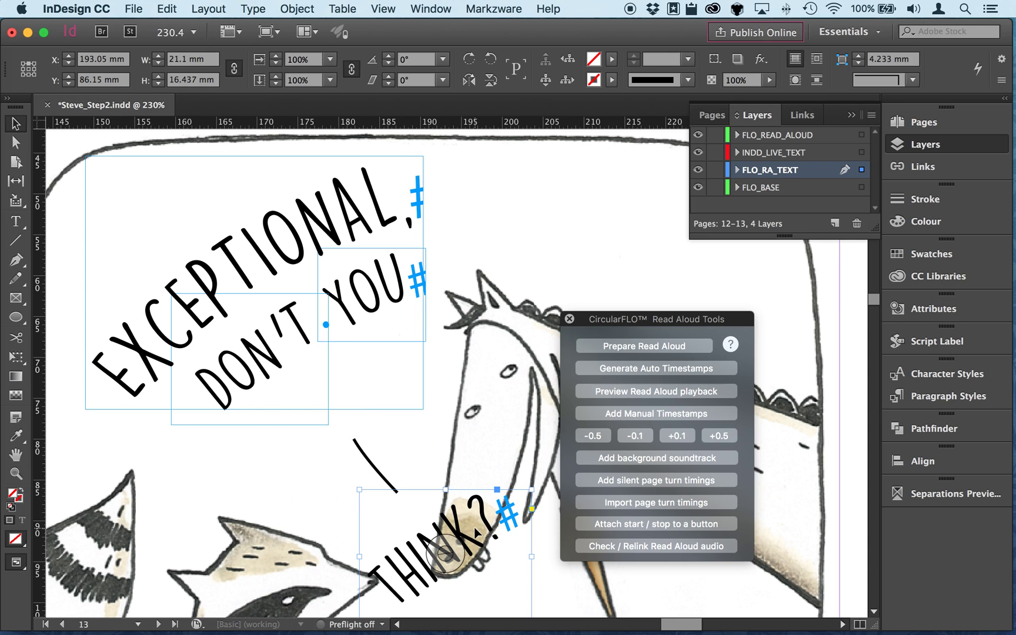
pyautogui.press('super+z')
pyautogui.moveTo(255, 283); pyautogui.dragTo(391, 254)
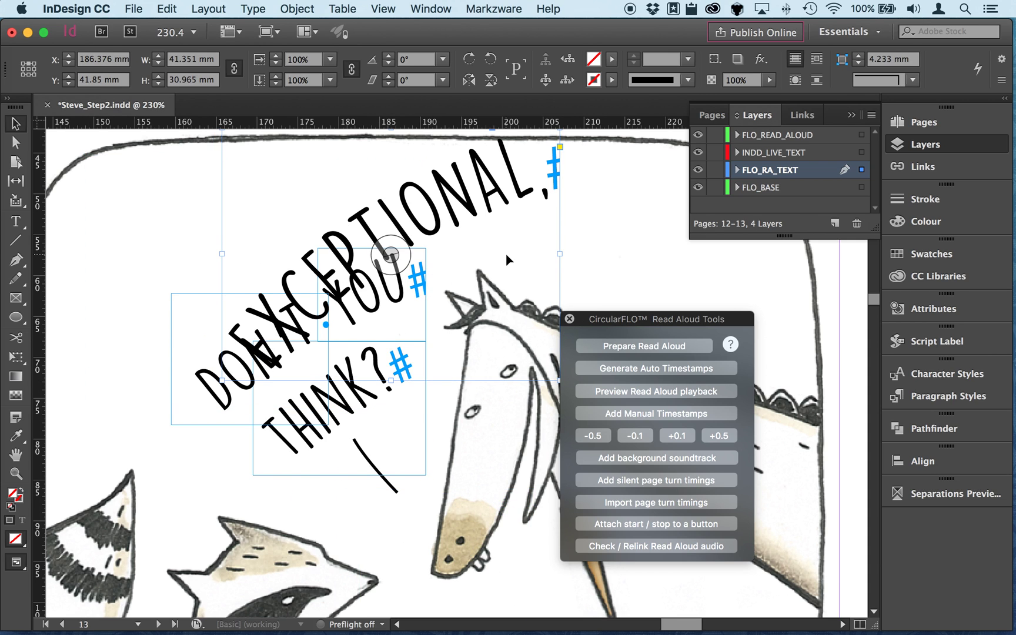
pyautogui.press('super+z')
pyautogui.click(541, 259)
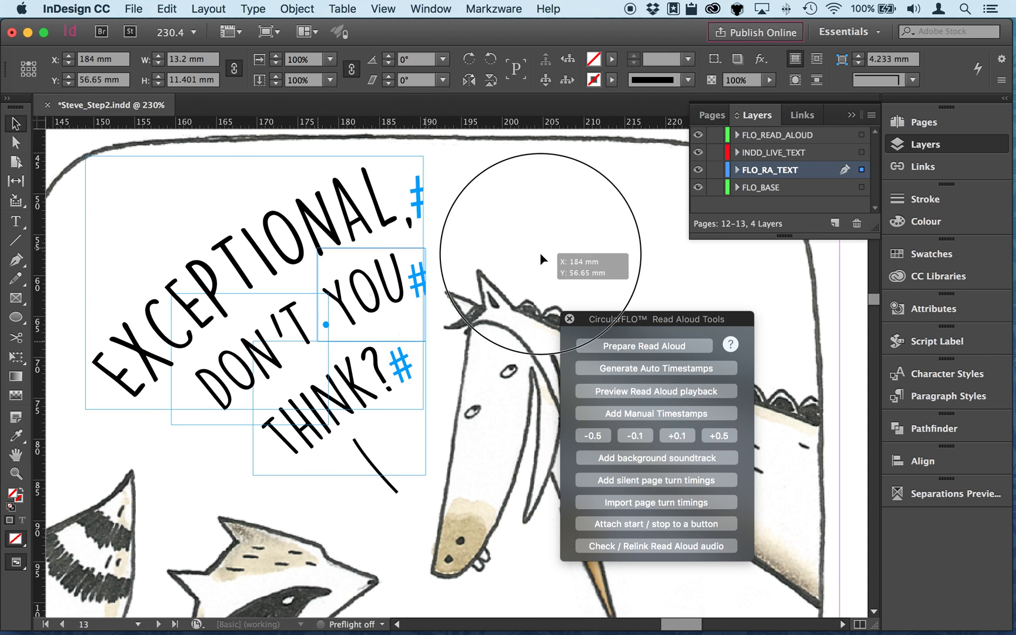
pyautogui.moveTo(541, 258); pyautogui.dragTo(544, 259)
pyautogui.press('super+z')
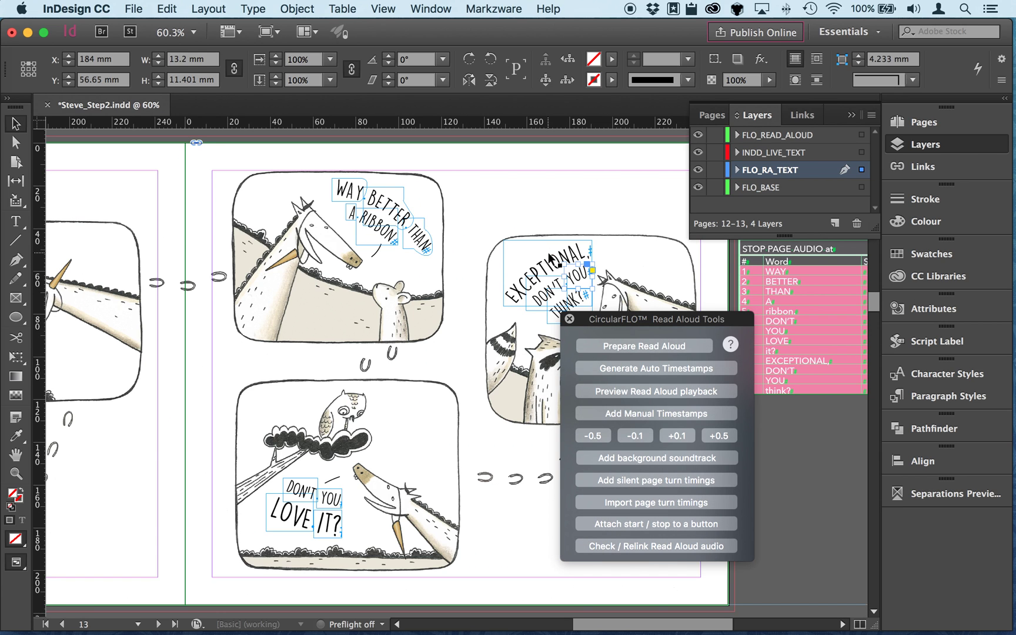
# Fit spread 12–13 in the window, then scroll down to spread 16–17 showing OH NO!
pyautogui.moveTo(632, 323); pyautogui.dragTo(687, 466)
pyautogui.hscroll(5, 698, 383)
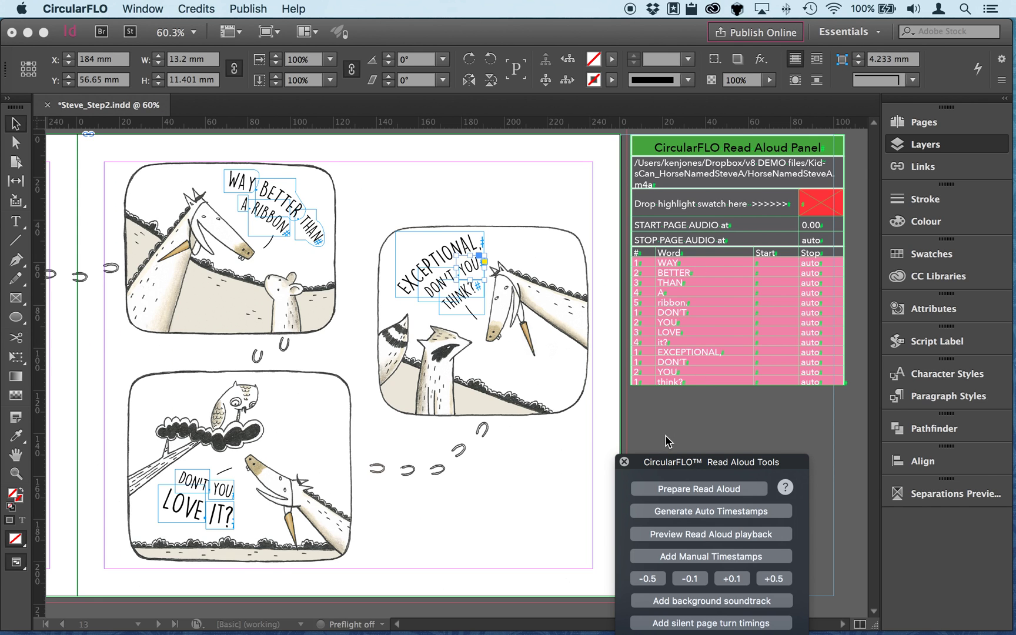
pyautogui.click(526, 429)
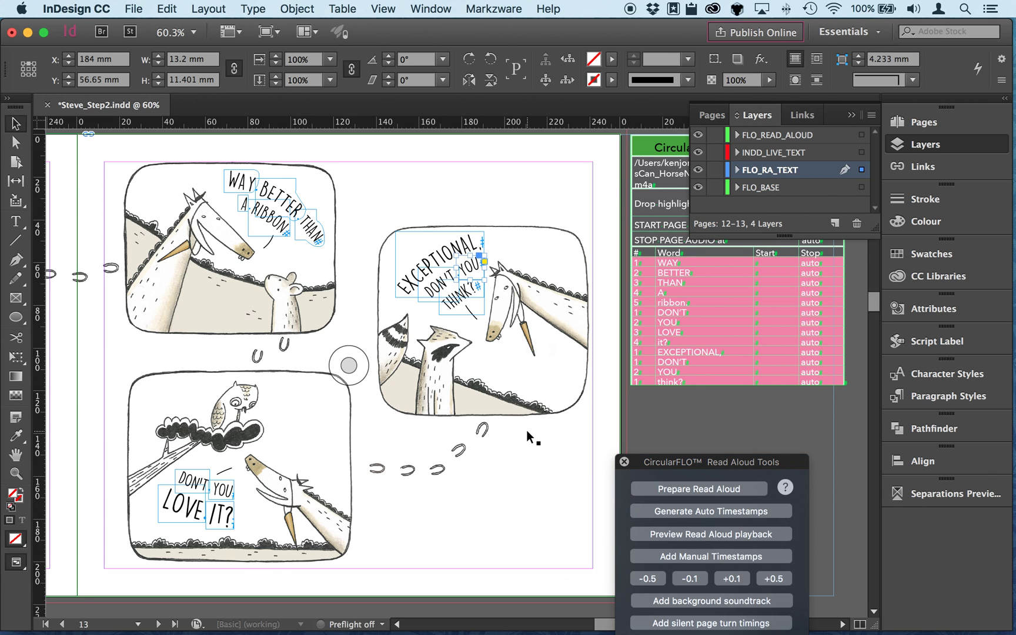
pyautogui.press('super+alt+0')
pyautogui.scroll(-3, 527, 435)
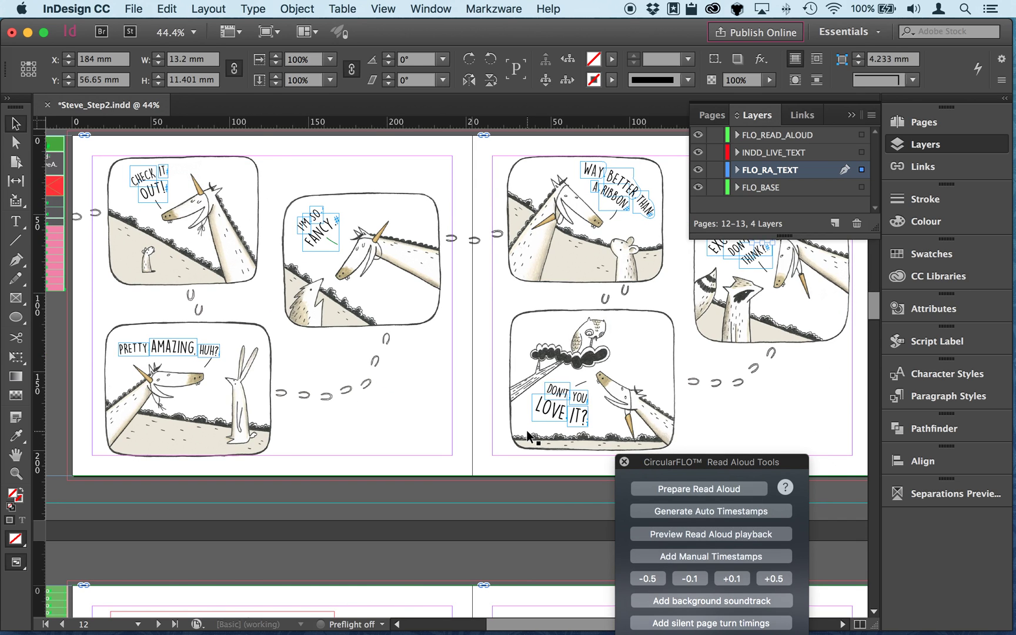
pyautogui.scroll(-12, 526, 434)
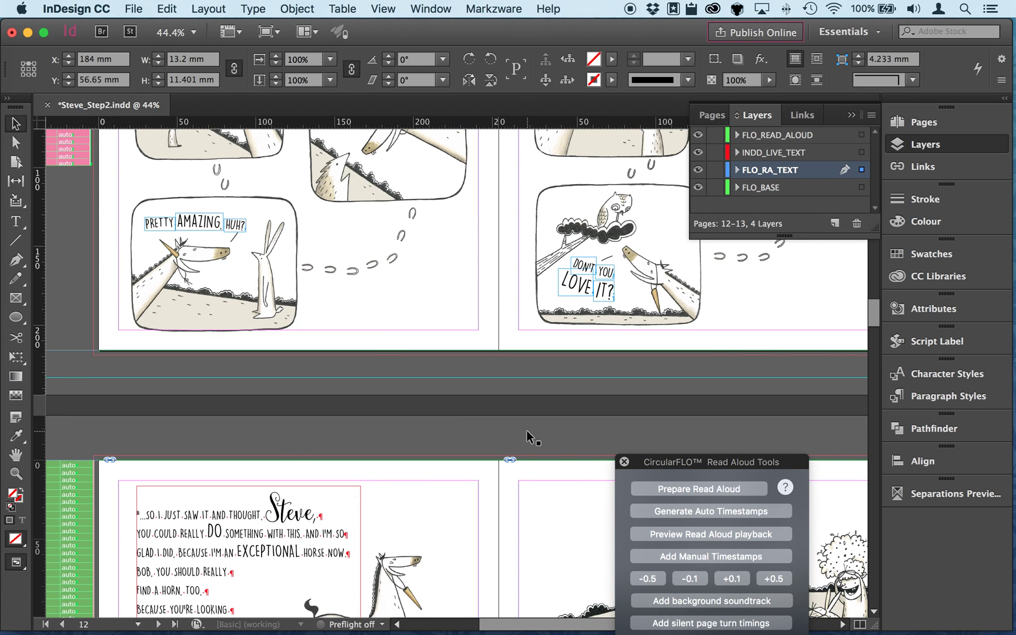
pyautogui.scroll(-15, 526, 429)
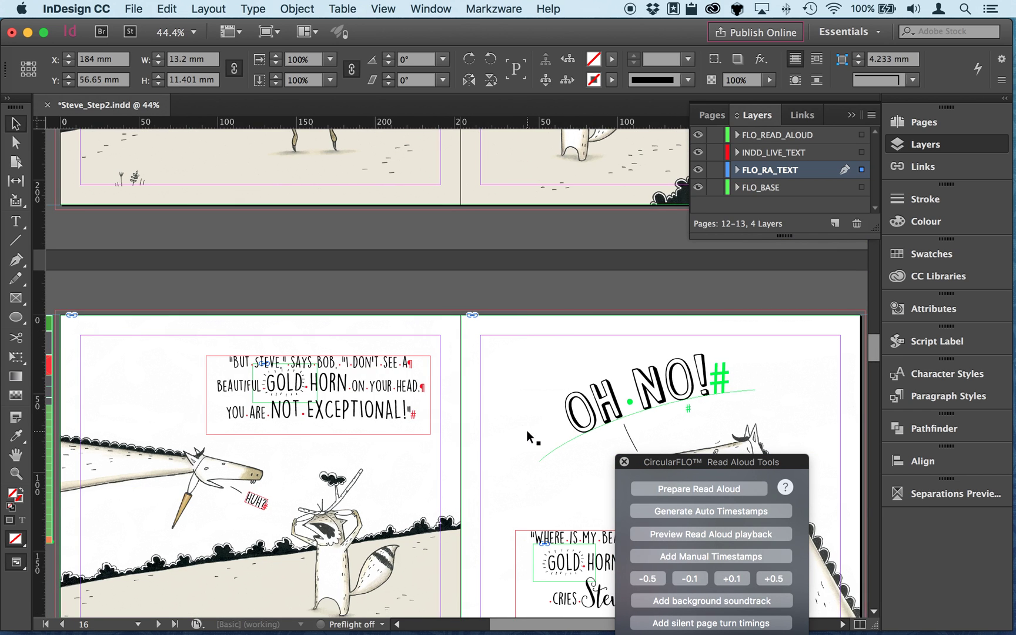
pyautogui.scroll(-5, 527, 429)
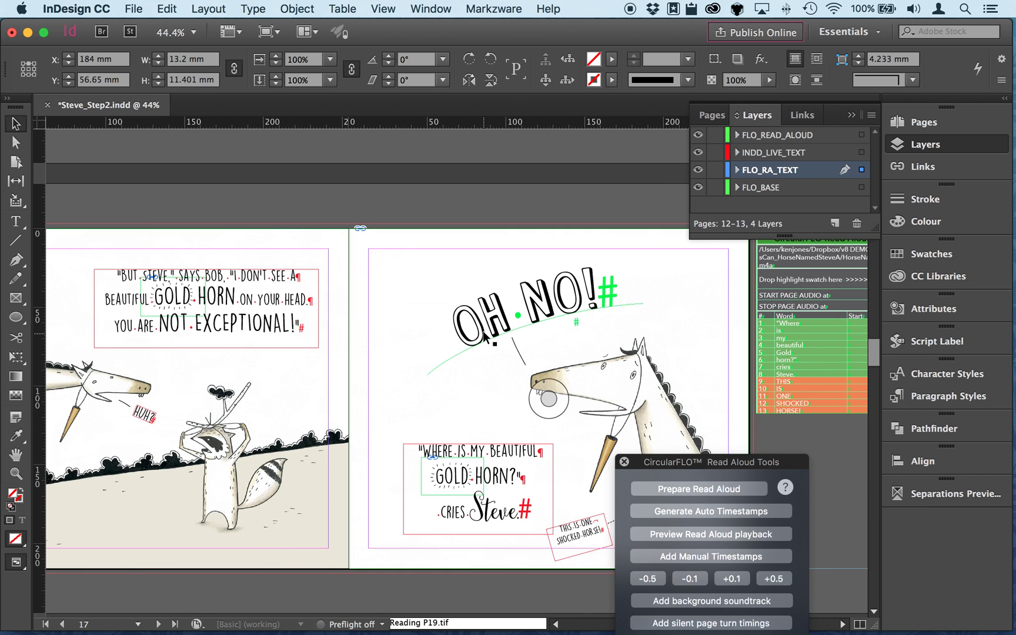
# Convert the curved OH NO! text into OH and NO! Read Aloud word frames.
pyautogui.click(492, 338)
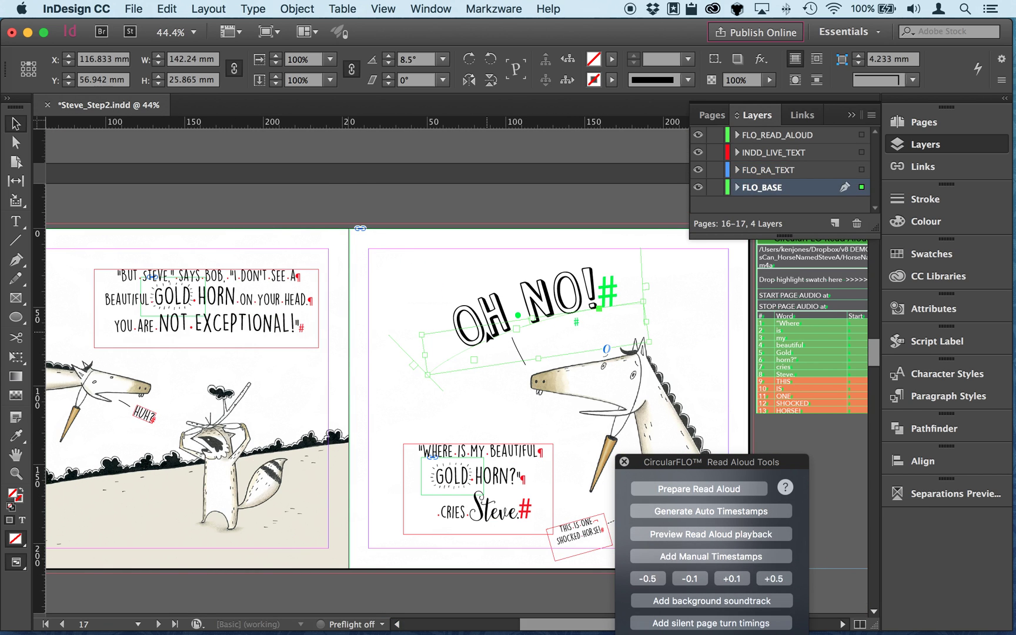
pyautogui.click(664, 496)
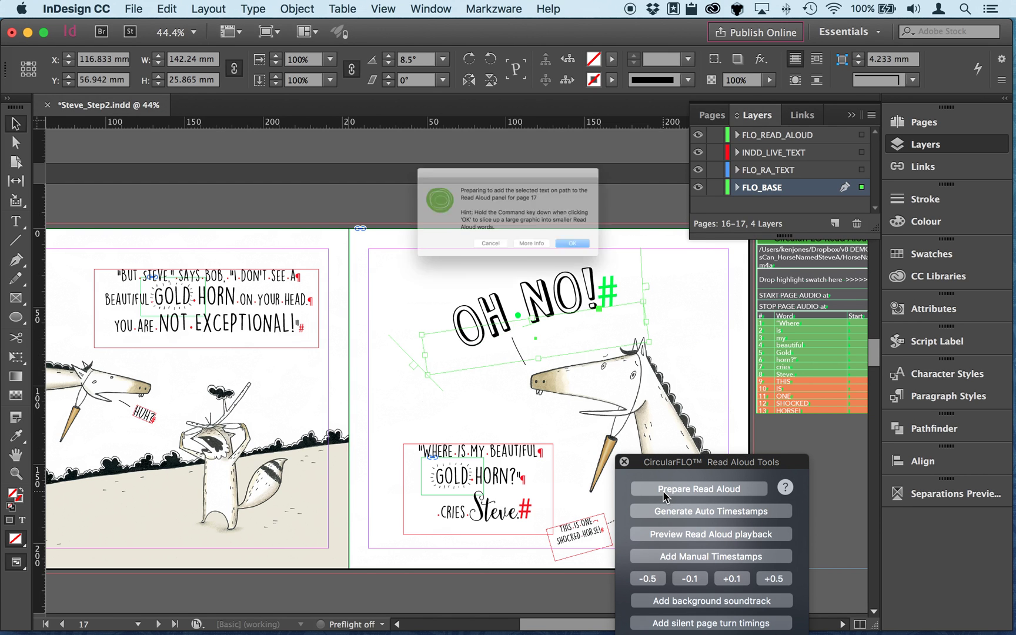
pyautogui.click(627, 269)
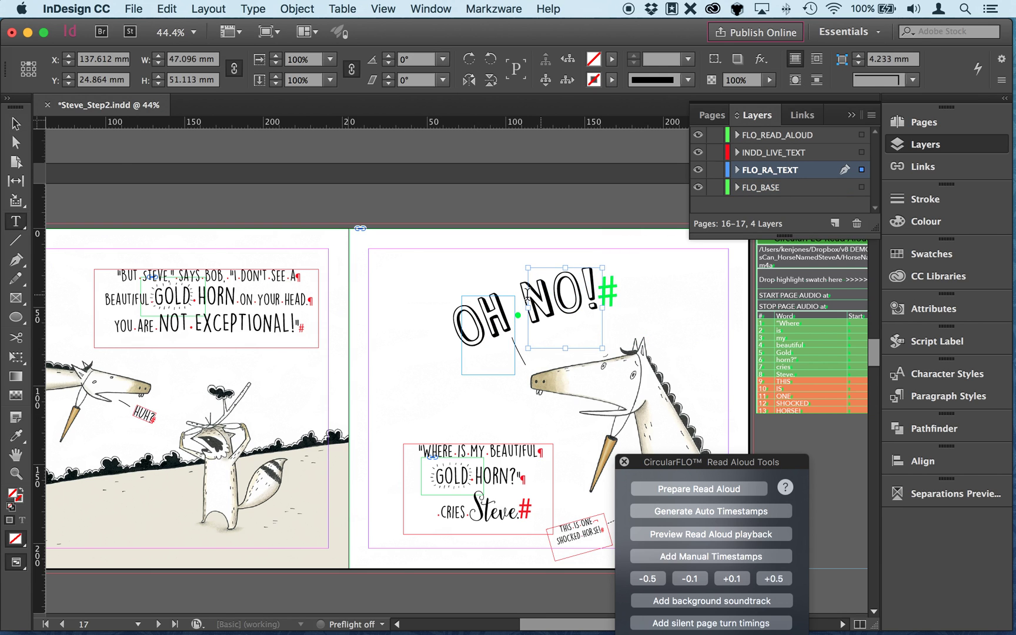
# Enlarge the OH and NO! frames to fit their words, then scroll to spread 18–19.
pyautogui.click(16, 122)
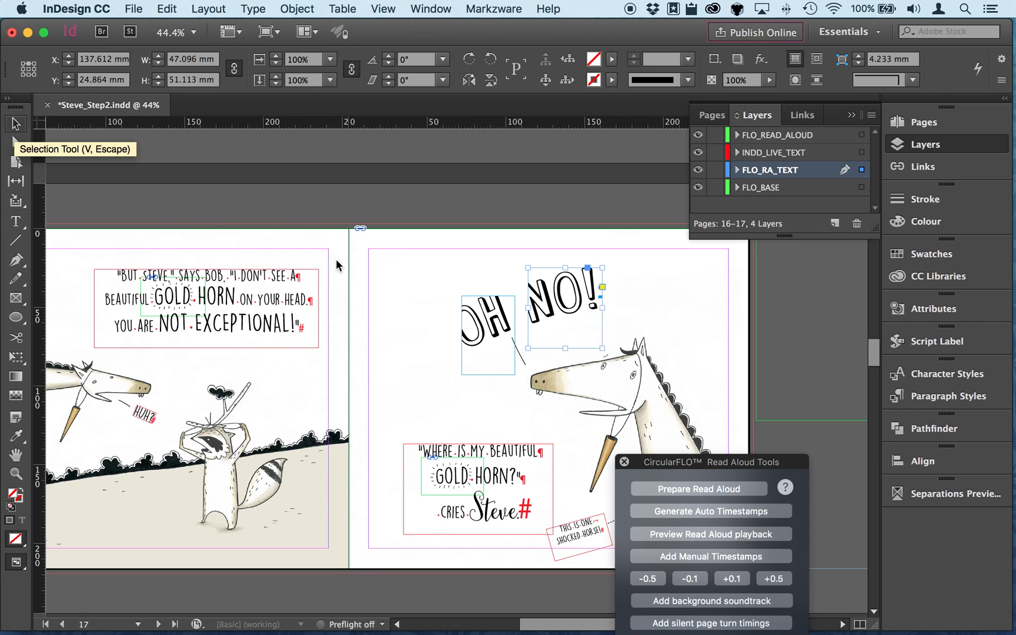
pyautogui.click(462, 302)
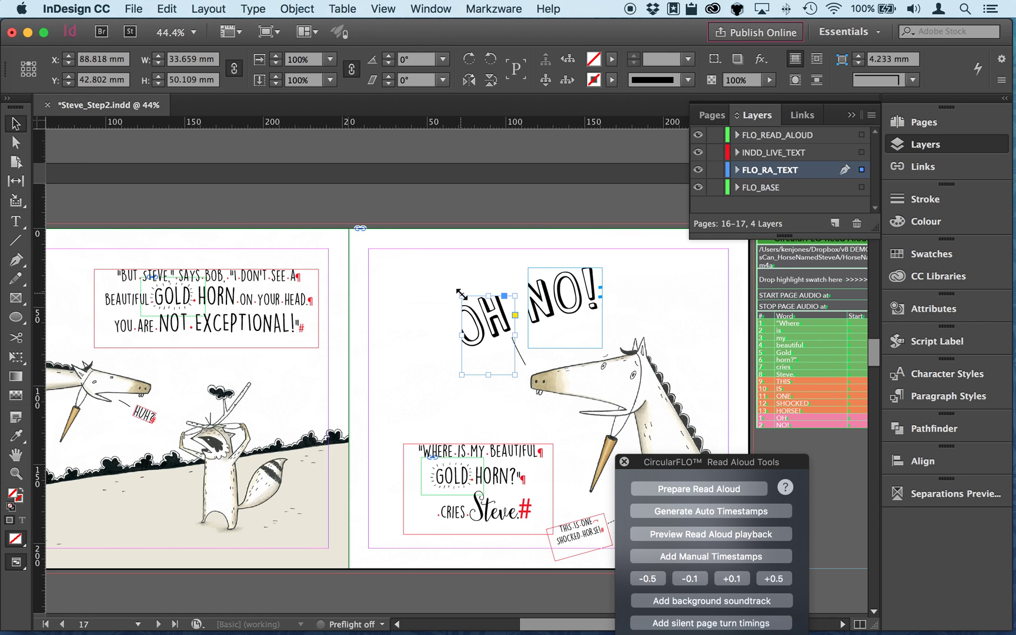
pyautogui.moveTo(462, 294); pyautogui.dragTo(450, 285)
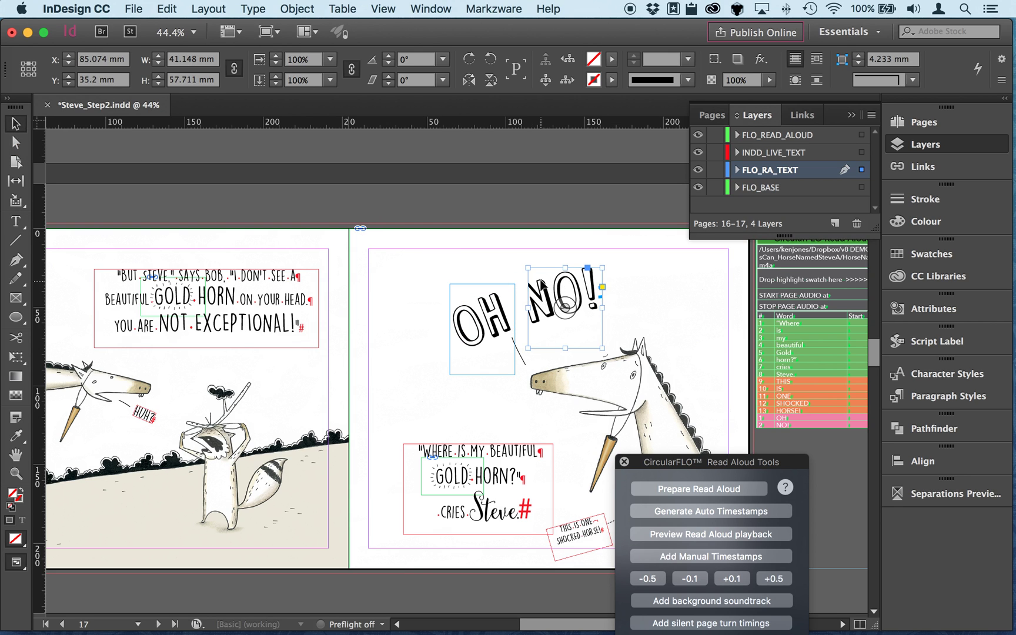
pyautogui.click(532, 297)
pyautogui.moveTo(528, 268); pyautogui.dragTo(520, 257)
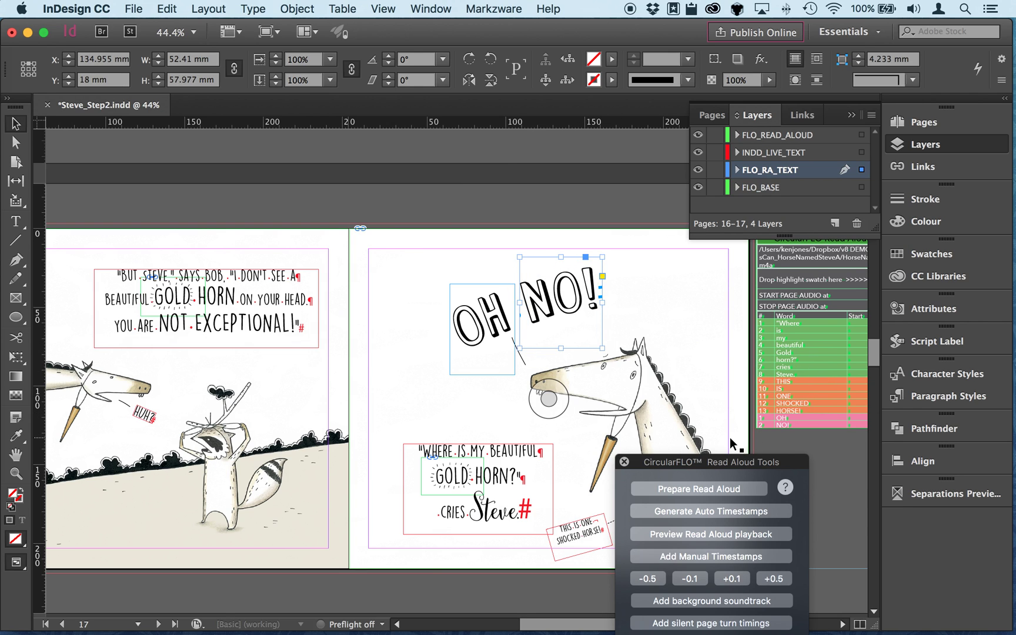
pyautogui.scroll(-5, 547, 469)
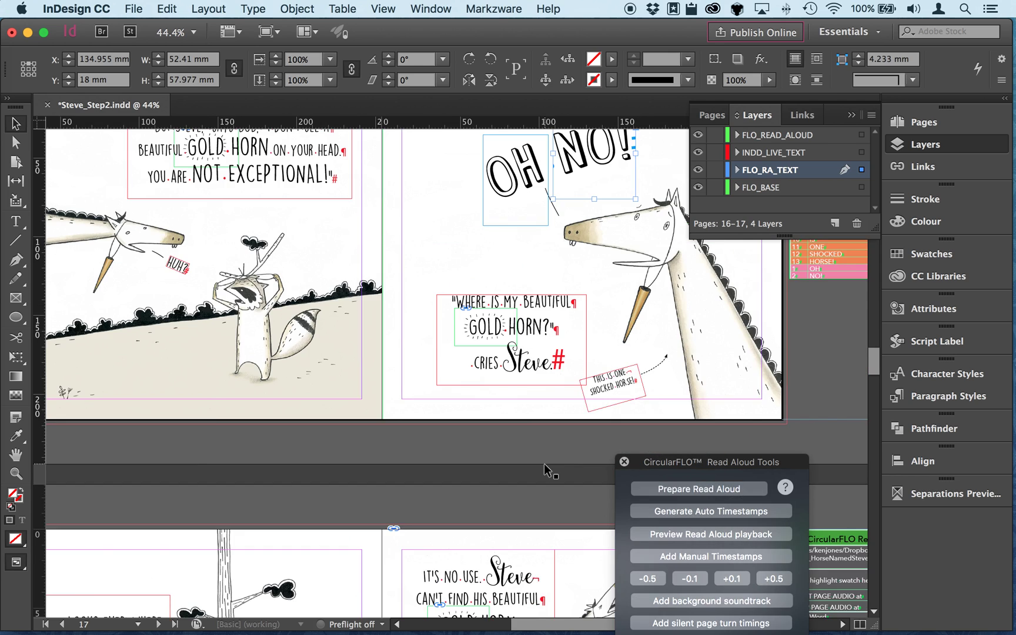
pyautogui.scroll(-6, 547, 469)
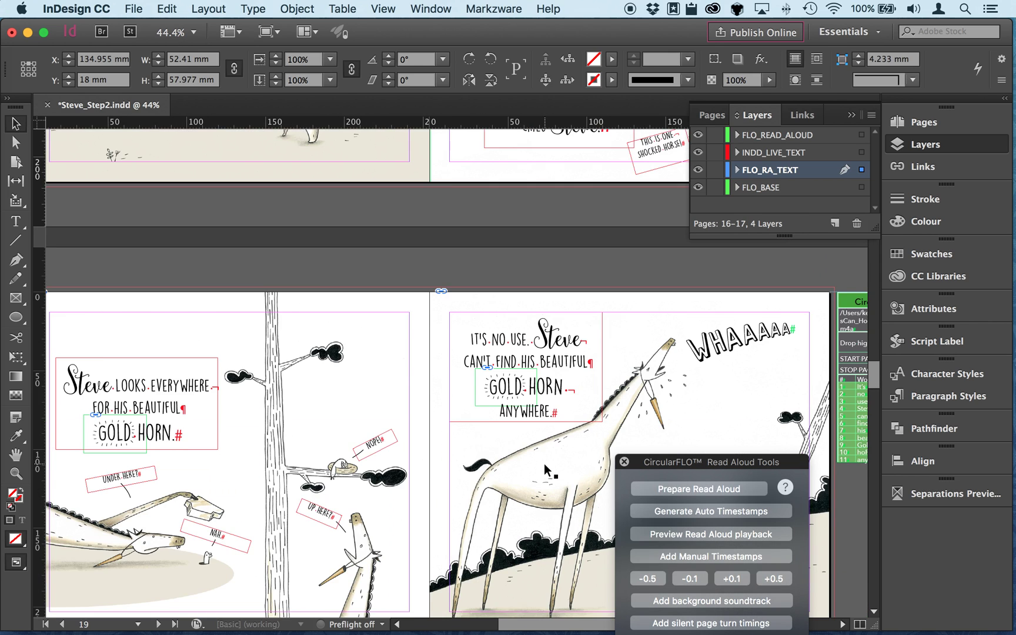
# Convert the WHAAAAA text-on-path into a Read Aloud word with CircularFLO's Prepare Read Aloud.
pyautogui.hscroll(4, 509, 479)
pyautogui.scroll(1, 510, 479)
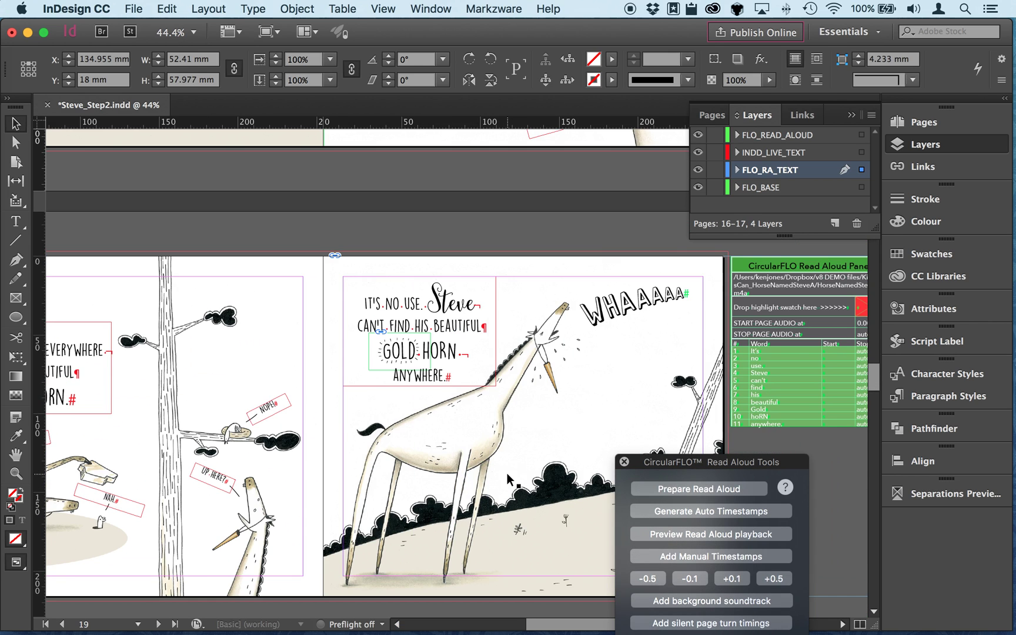
pyautogui.click(636, 303)
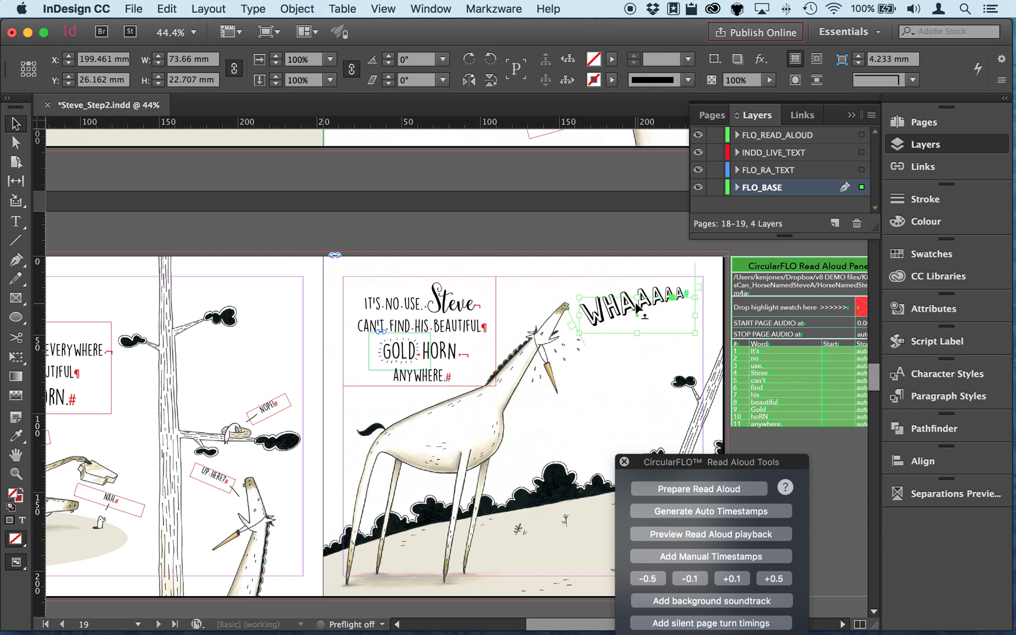
pyautogui.click(681, 493)
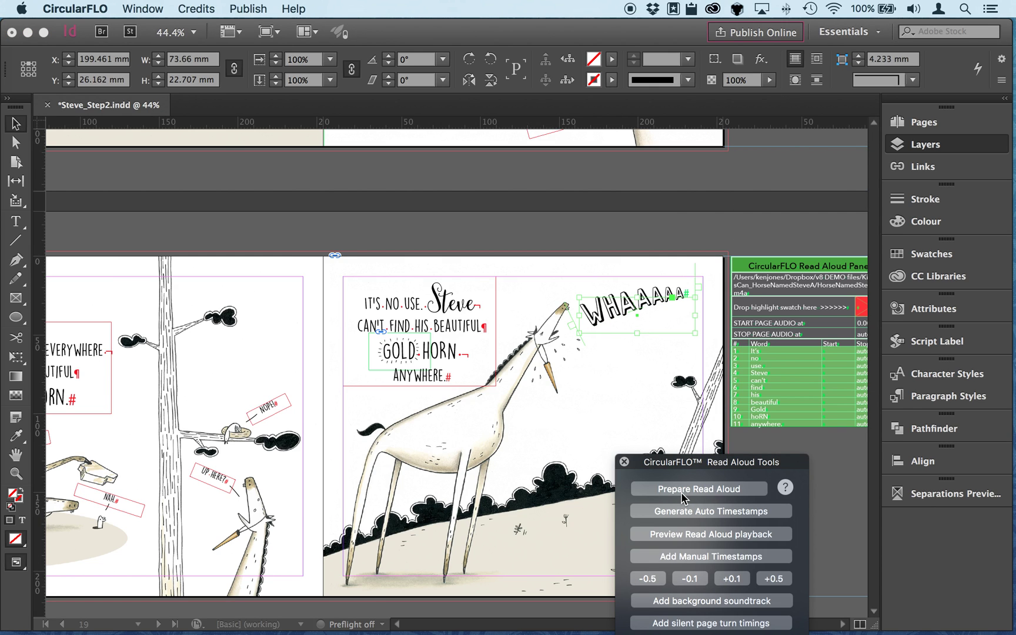
pyautogui.click(623, 268)
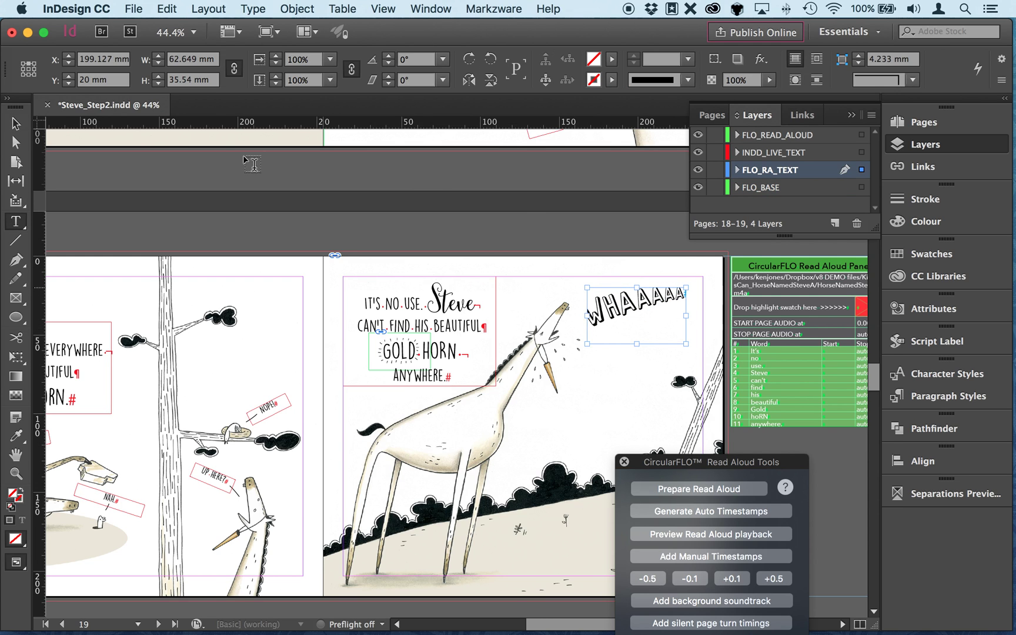
# Rotate the WHAAAAA frame to the word's tilt and enlarge it to 73.75 × 32.95 mm.
pyautogui.click(16, 124)
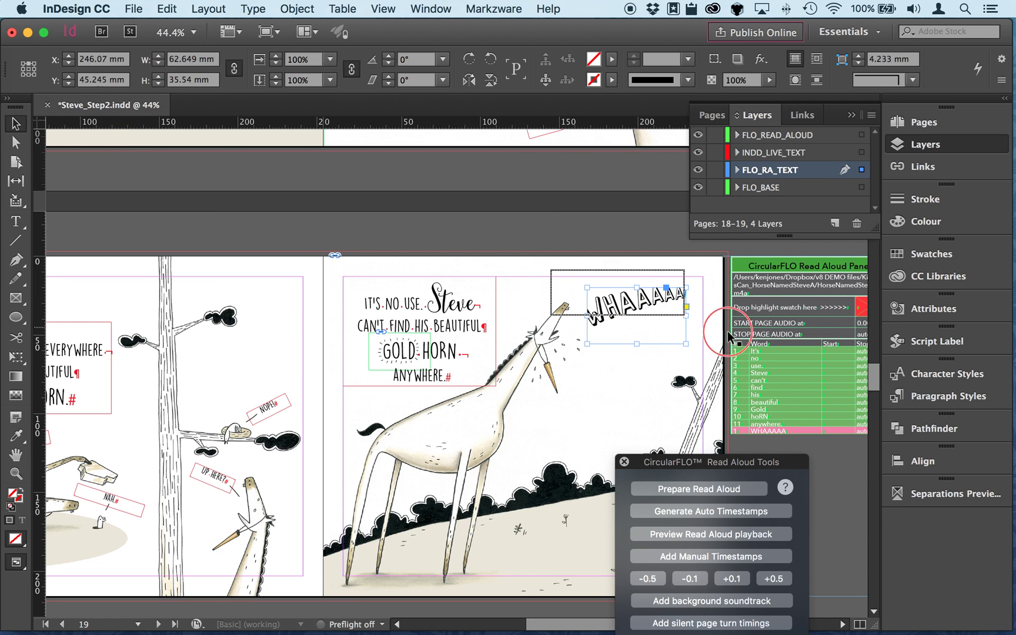
pyautogui.press('super+alt+equal')
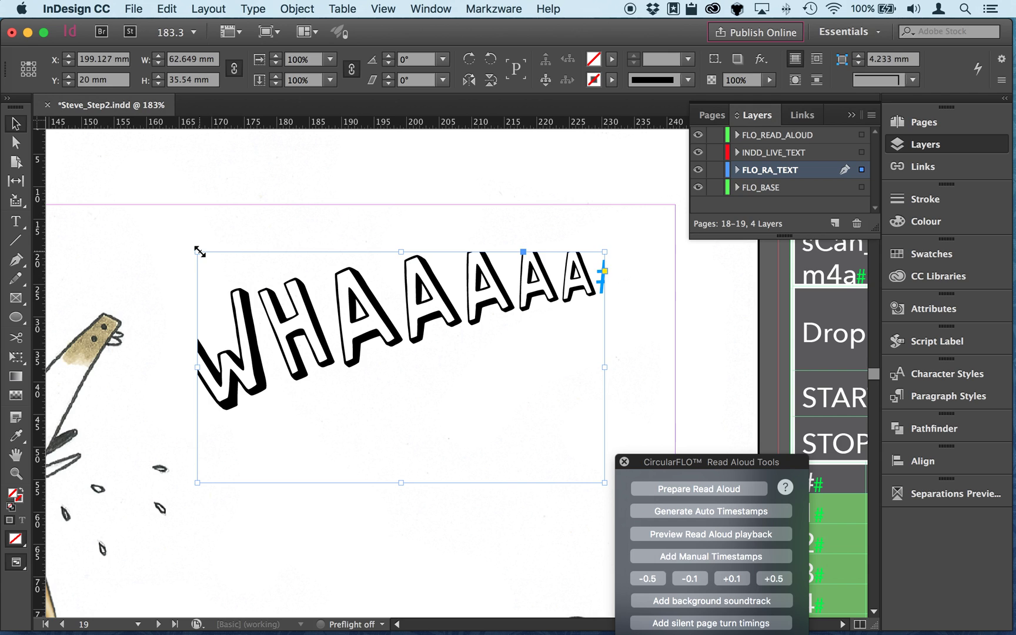
pyautogui.moveTo(198, 250); pyautogui.dragTo(139, 225)
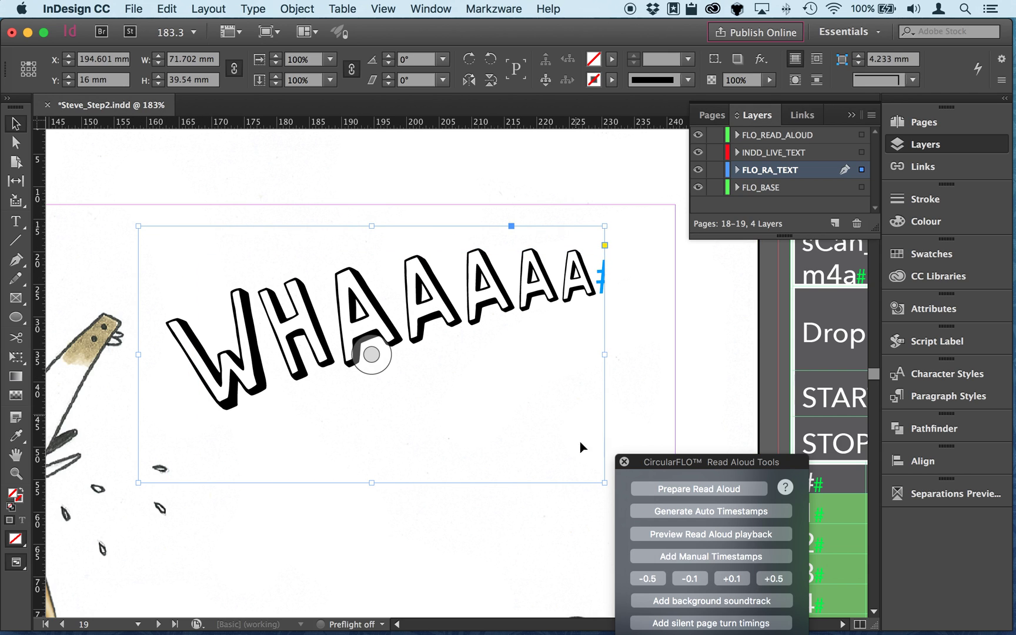
pyautogui.moveTo(605, 483); pyautogui.dragTo(618, 443)
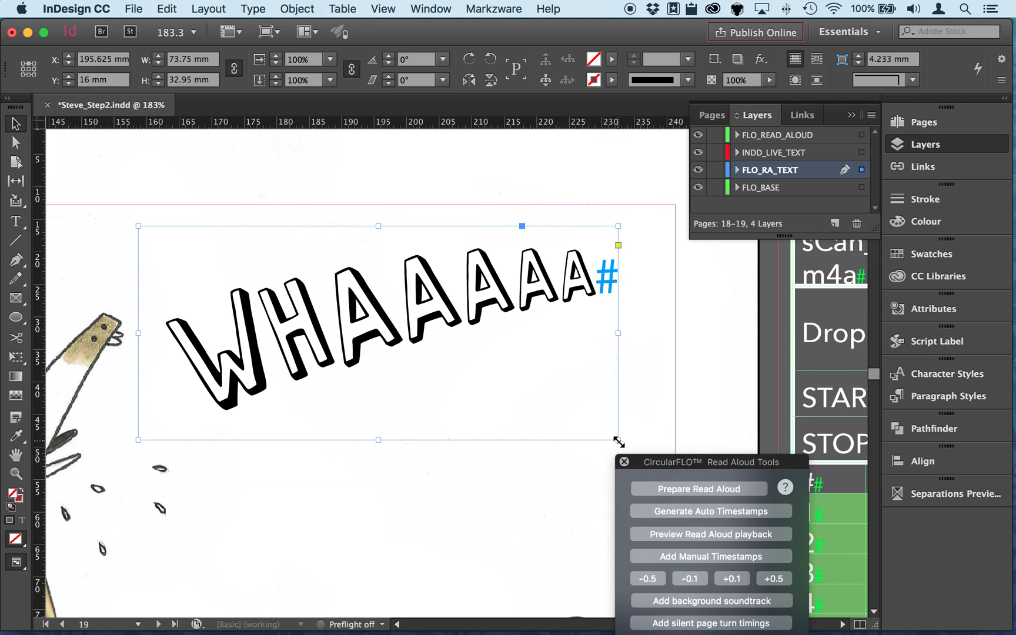
pyautogui.press('super+0')
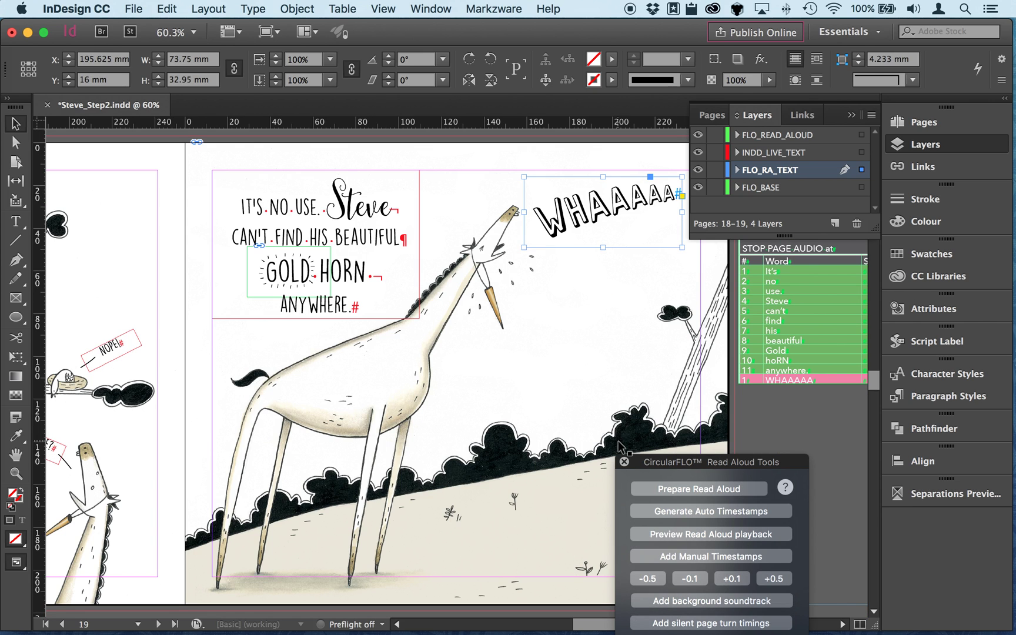
pyautogui.press('super+alt+0')
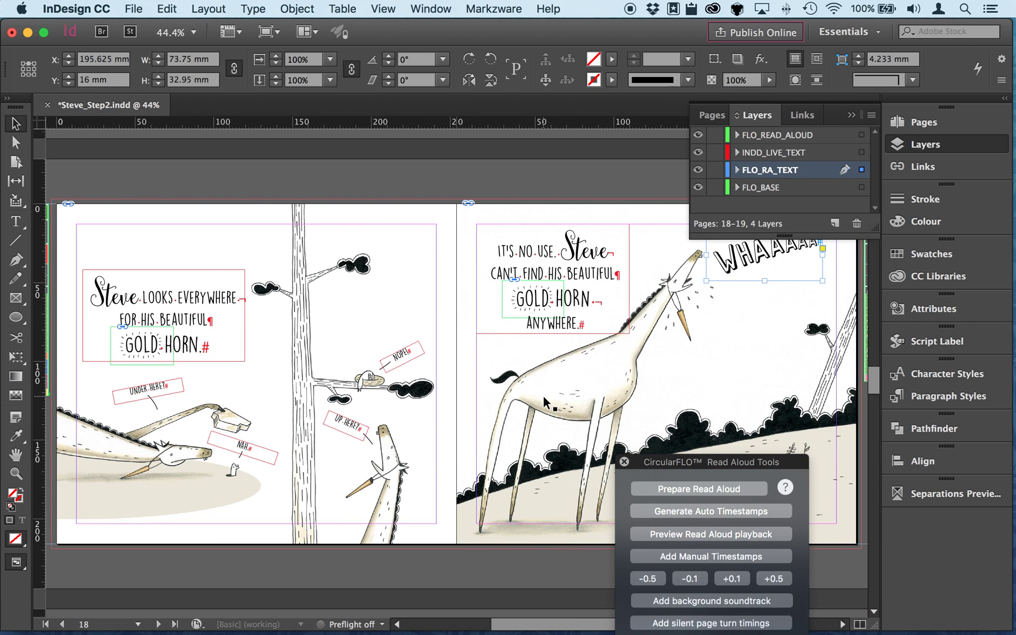
# Convert the curved CRY, CRY, CRY, CRY. line on page 20 into Read Aloud word frames.
pyautogui.scroll(-10, 544, 400)
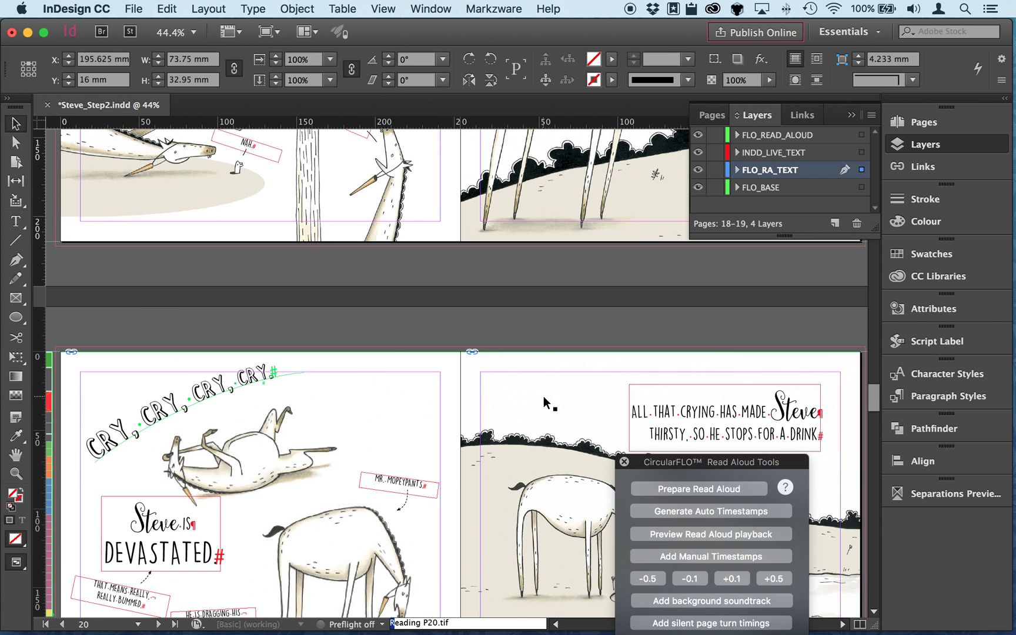
pyautogui.scroll(3, 543, 396)
pyautogui.hscroll(-2, 543, 396)
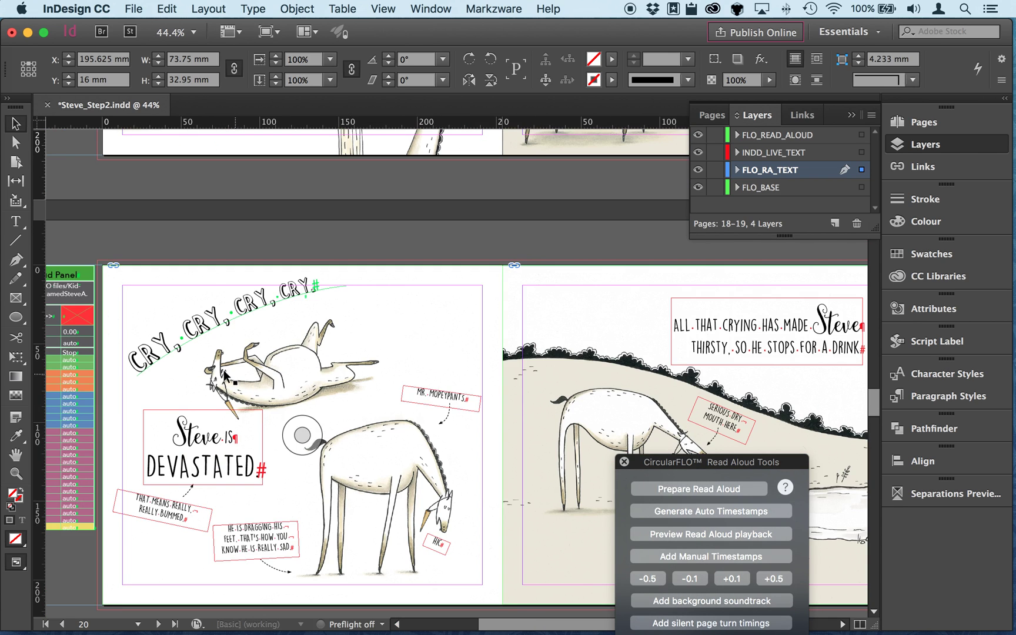
pyautogui.moveTo(133, 270); pyautogui.dragTo(395, 366)
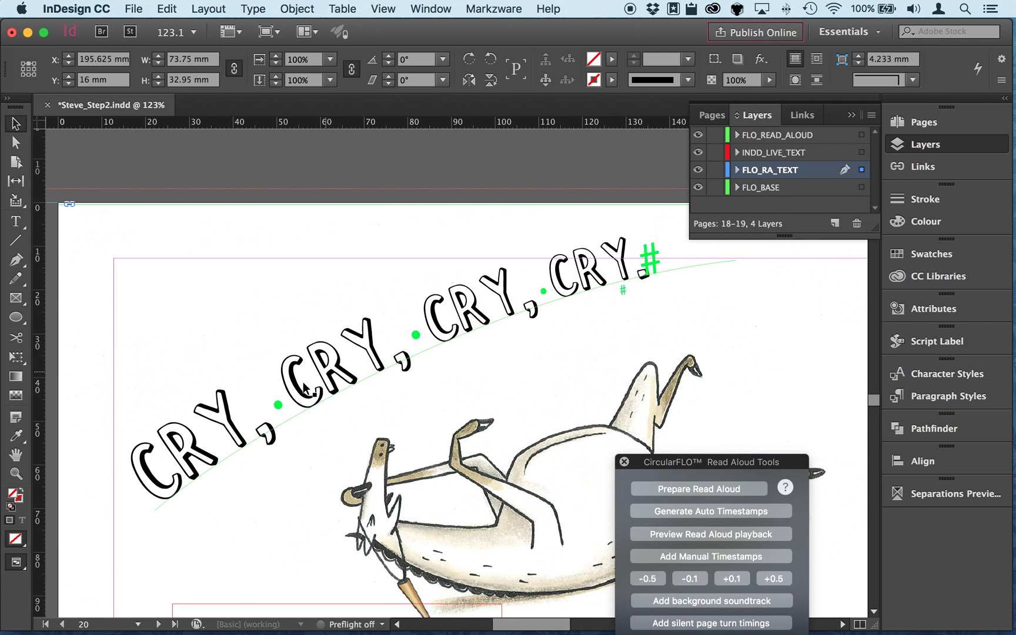
pyautogui.click(300, 421)
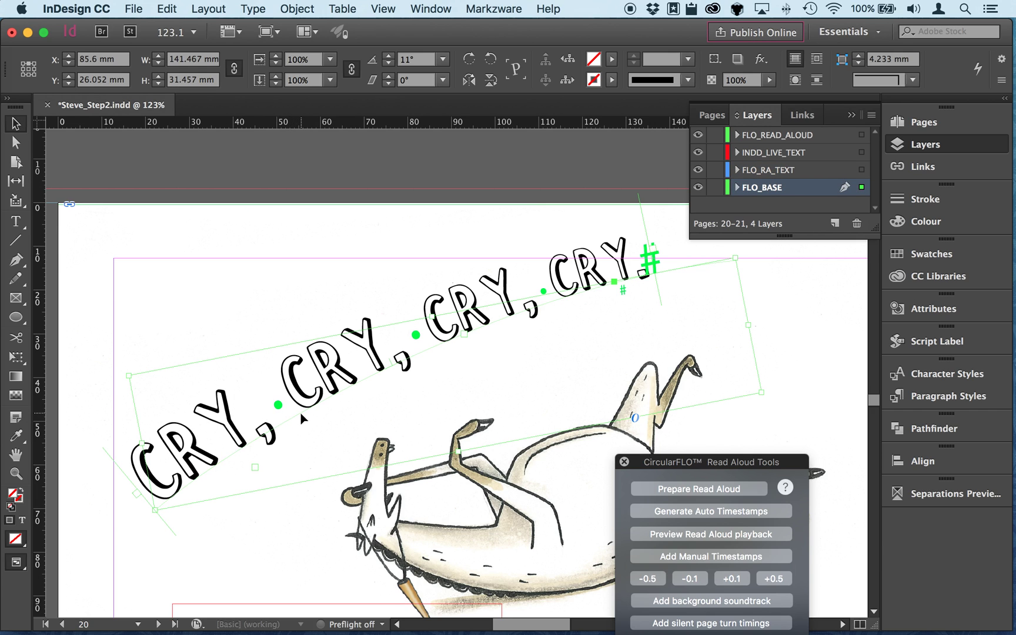
pyautogui.click(667, 496)
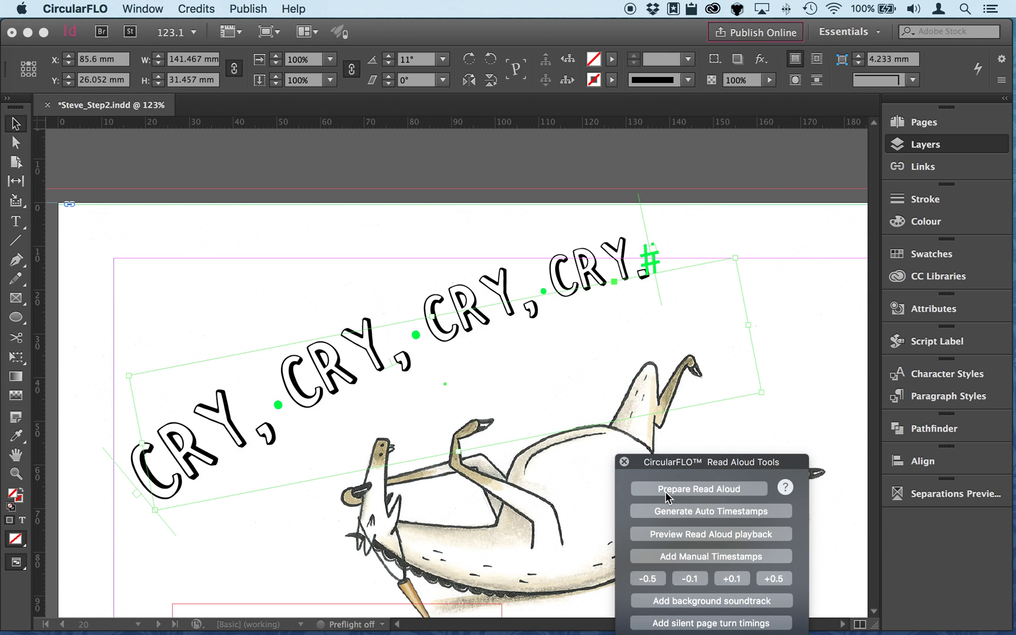
pyautogui.click(622, 272)
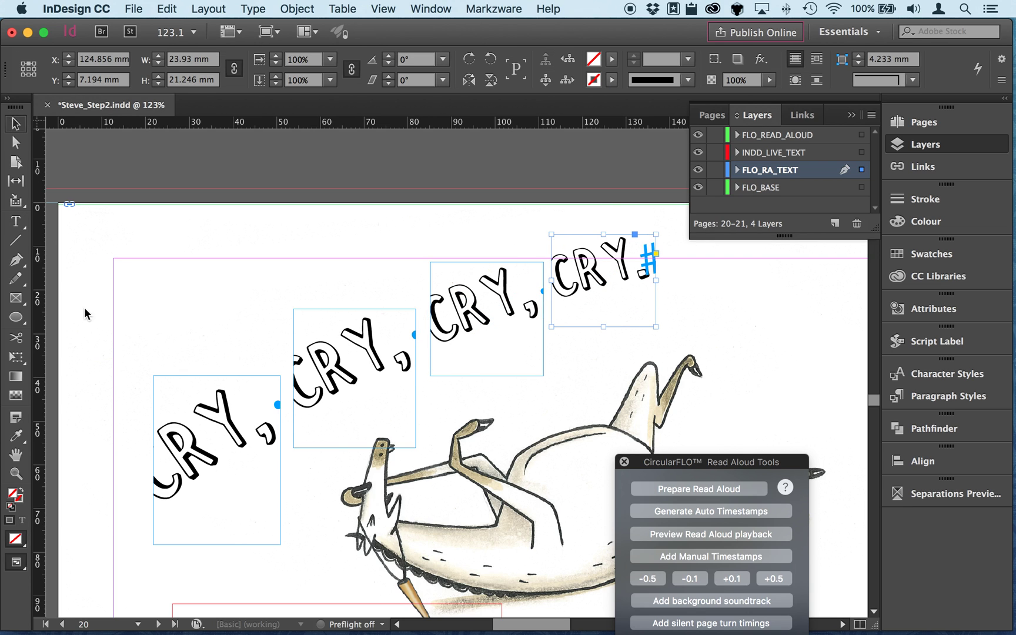
# Resize each of the four CRY word frames so every whole word shows.
pyautogui.click(153, 376)
pyautogui.moveTo(154, 375); pyautogui.dragTo(114, 374)
pyautogui.click(330, 370)
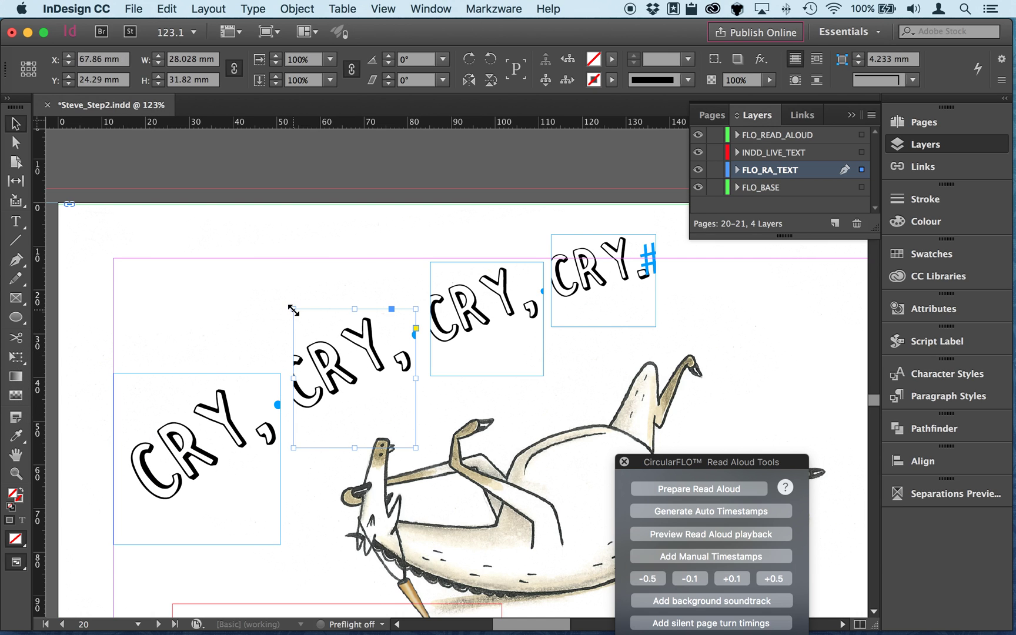
pyautogui.moveTo(293, 309); pyautogui.dragTo(274, 299)
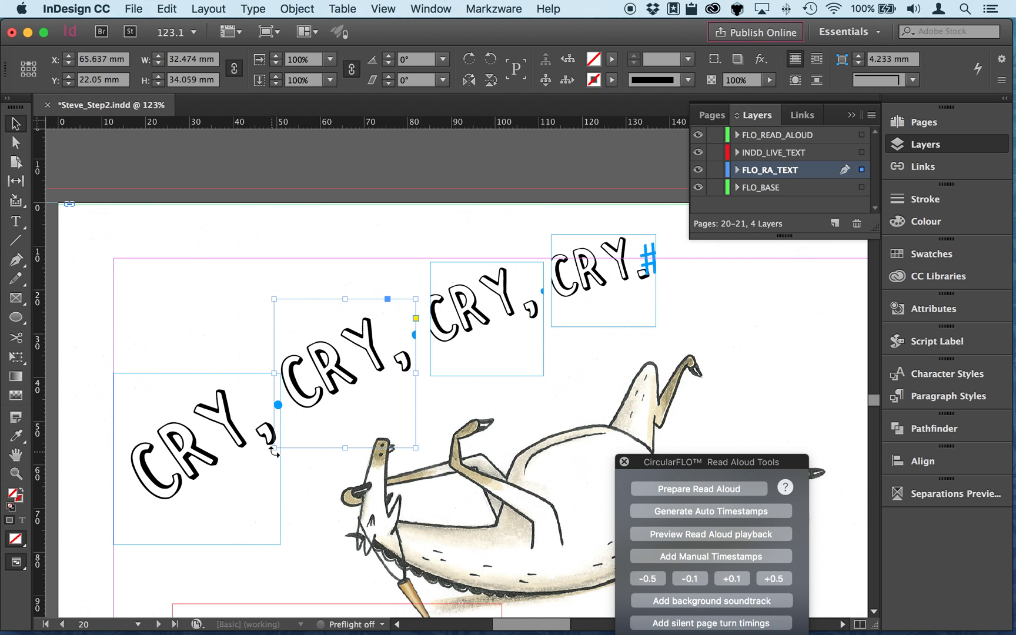
pyautogui.moveTo(274, 451); pyautogui.dragTo(278, 433)
pyautogui.moveTo(345, 448); pyautogui.dragTo(346, 417)
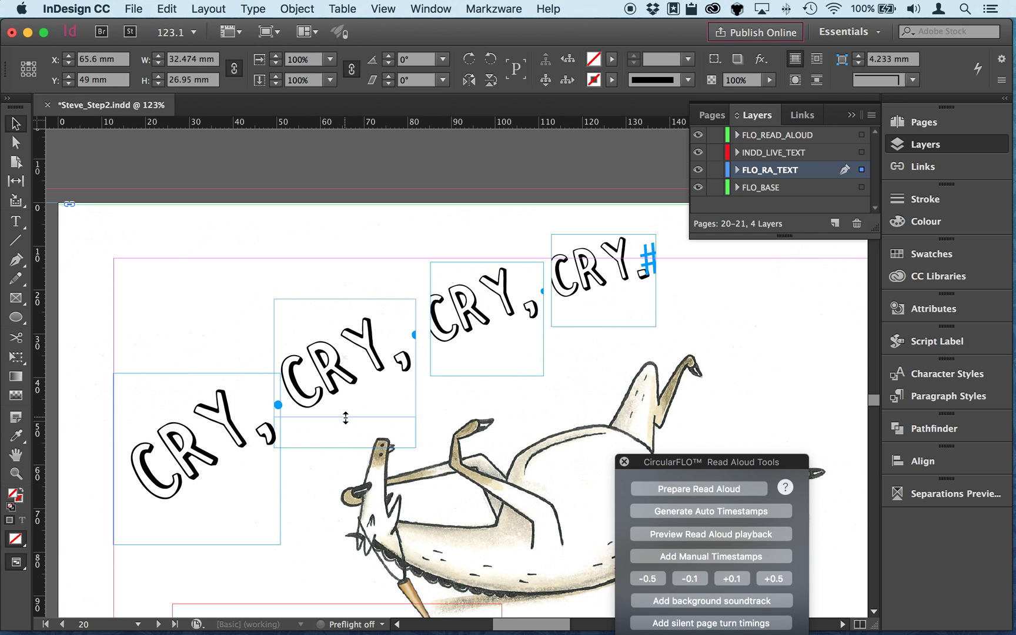
pyautogui.click(486, 318)
pyautogui.moveTo(430, 261); pyautogui.dragTo(417, 258)
pyautogui.click(600, 276)
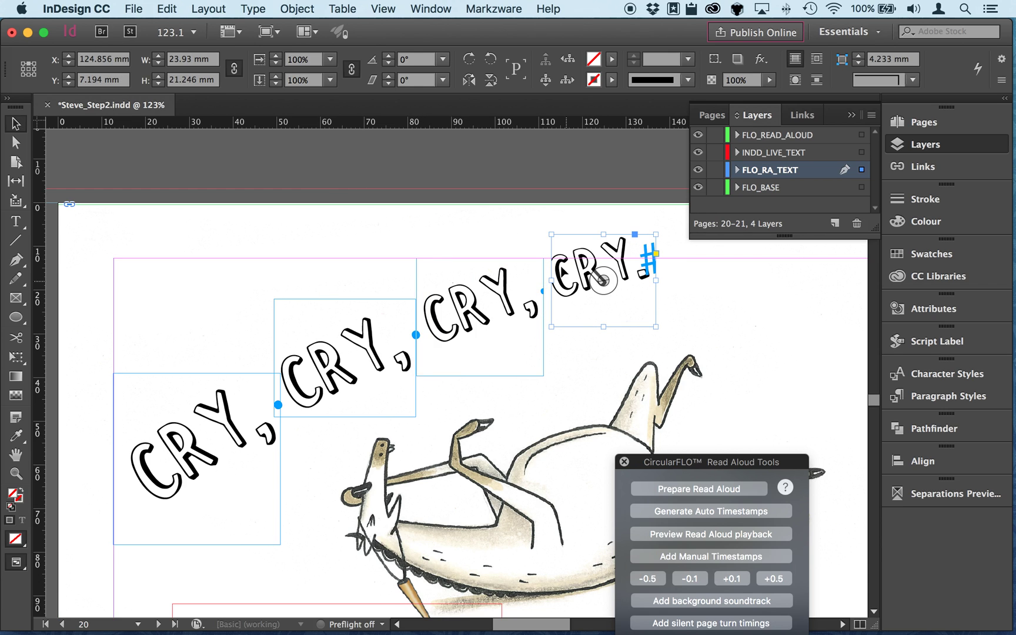
pyautogui.moveTo(551, 280); pyautogui.dragTo(546, 278)
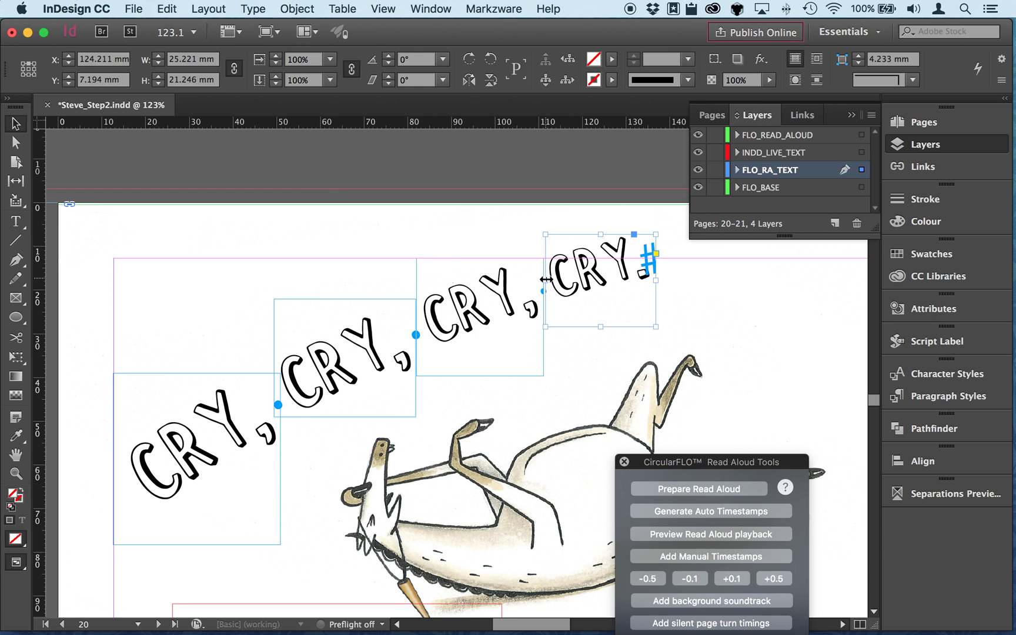
pyautogui.scroll(-5, 537, 400)
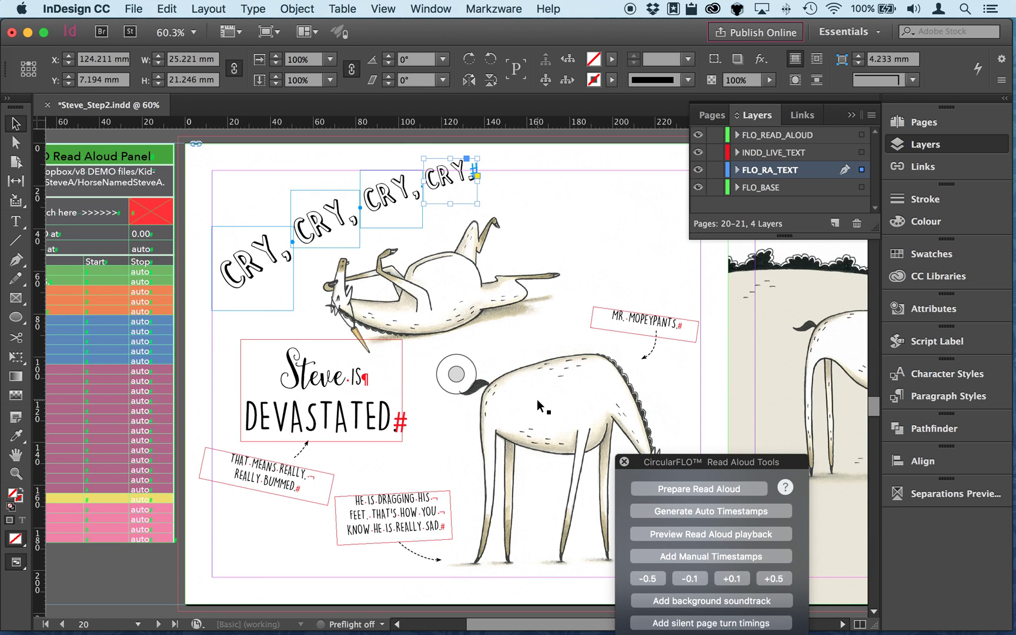
# Scroll through the later spreads down to pages 24–25 with the SPLOOSH! lettering.
pyautogui.hscroll(3, 536, 399)
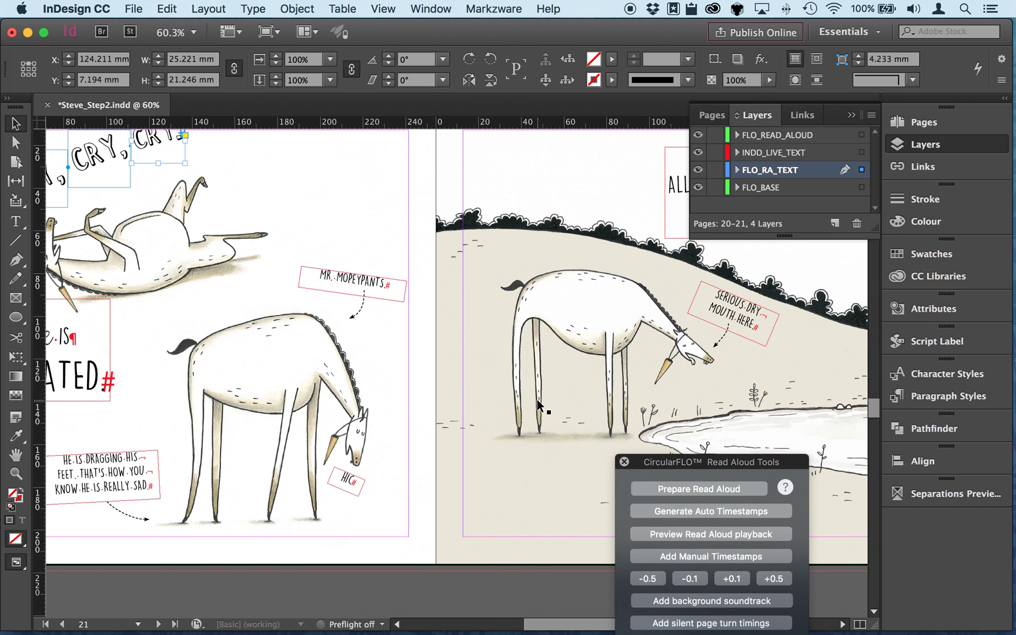
pyautogui.hscroll(5, 537, 400)
pyautogui.scroll(-2, 538, 400)
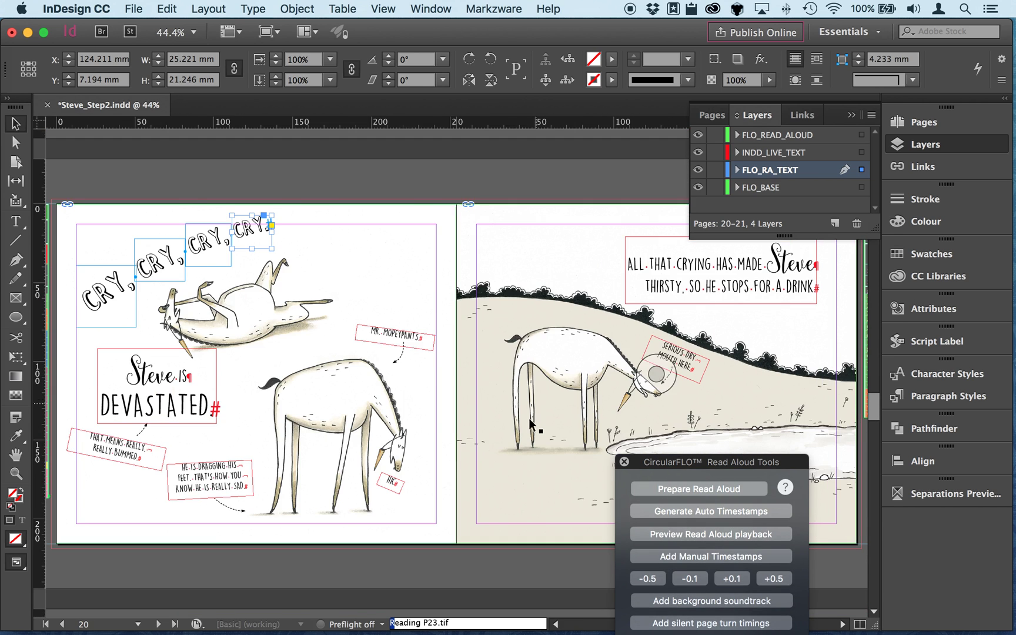
pyautogui.scroll(-8, 529, 428)
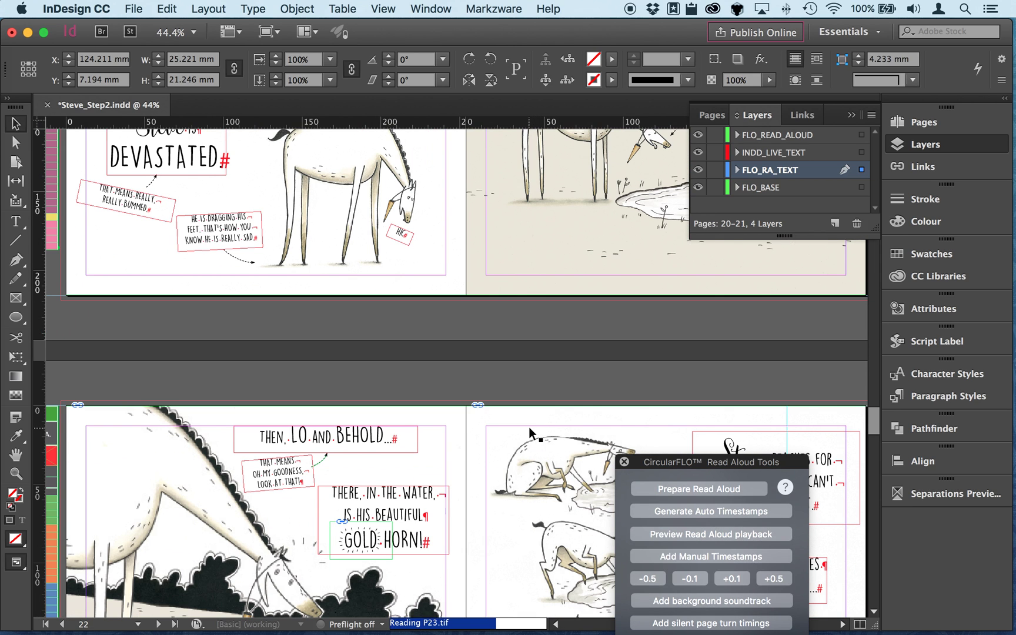
pyautogui.scroll(-8, 529, 427)
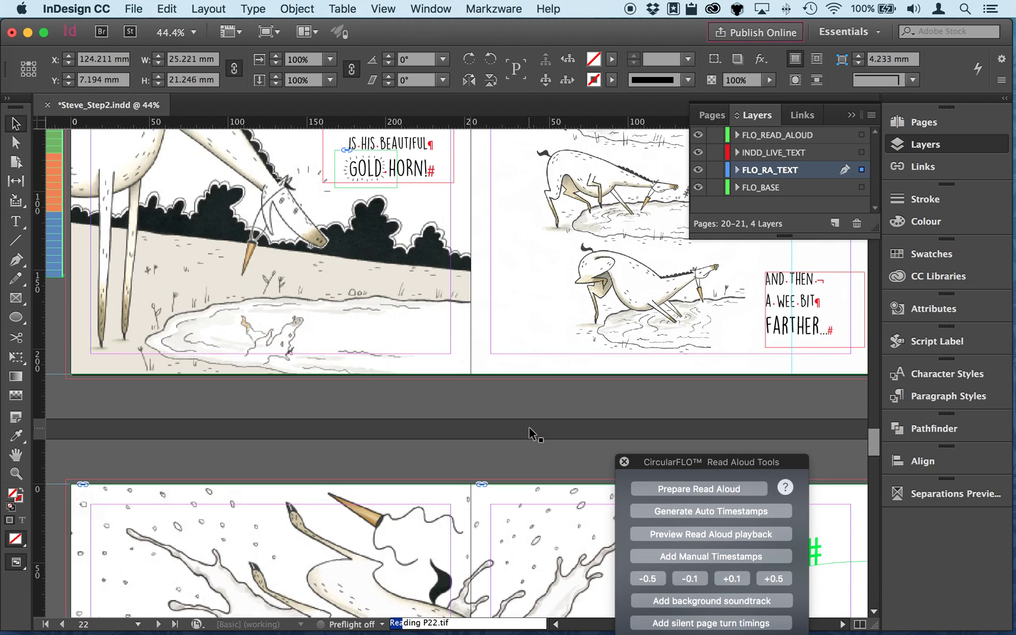
pyautogui.scroll(-8, 529, 427)
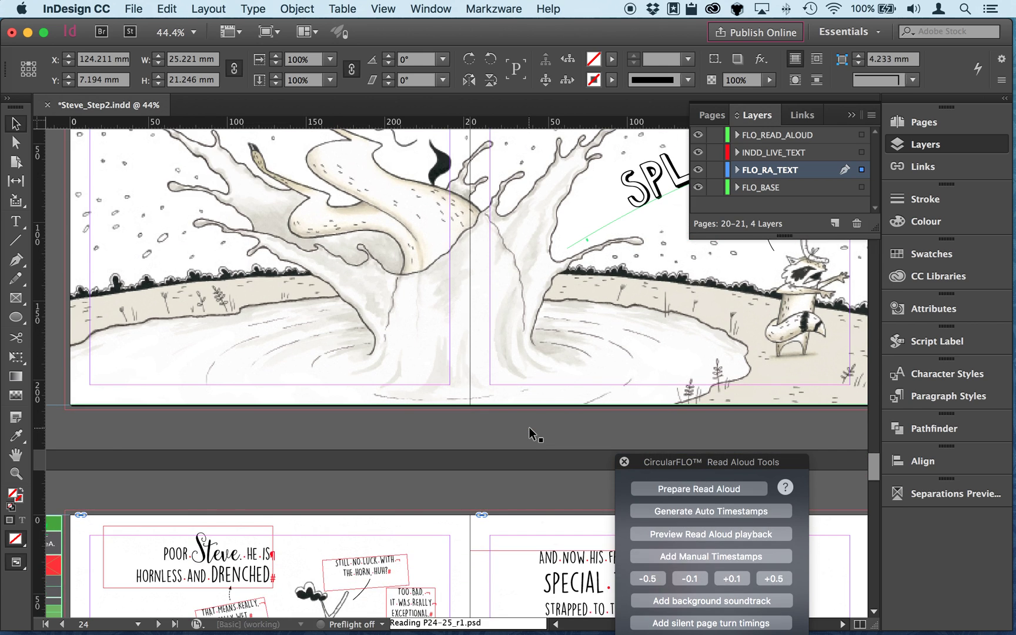
pyautogui.scroll(-10, 530, 433)
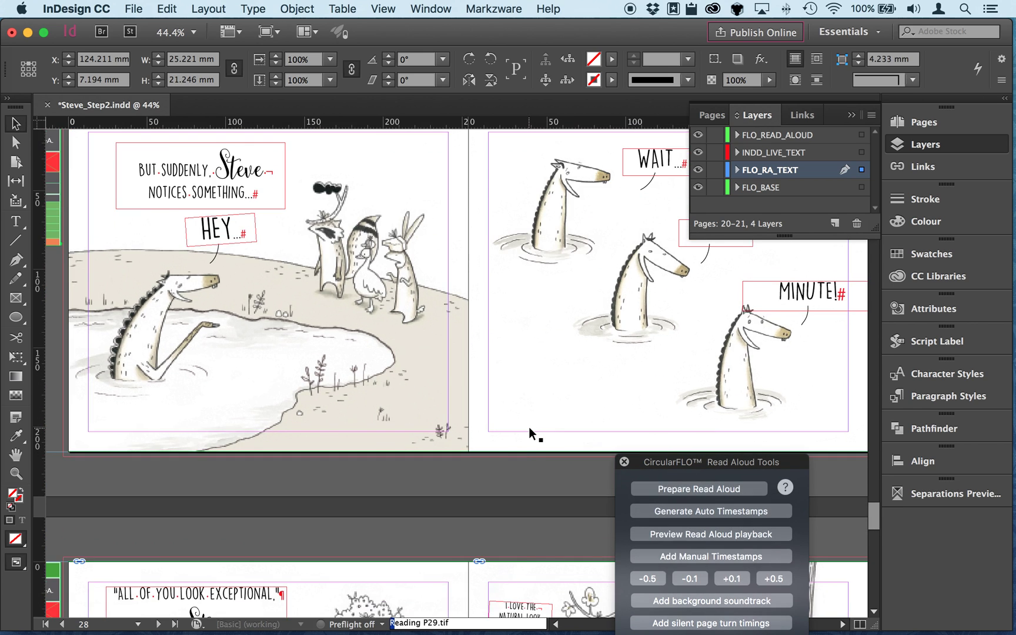
pyautogui.scroll(-8, 529, 427)
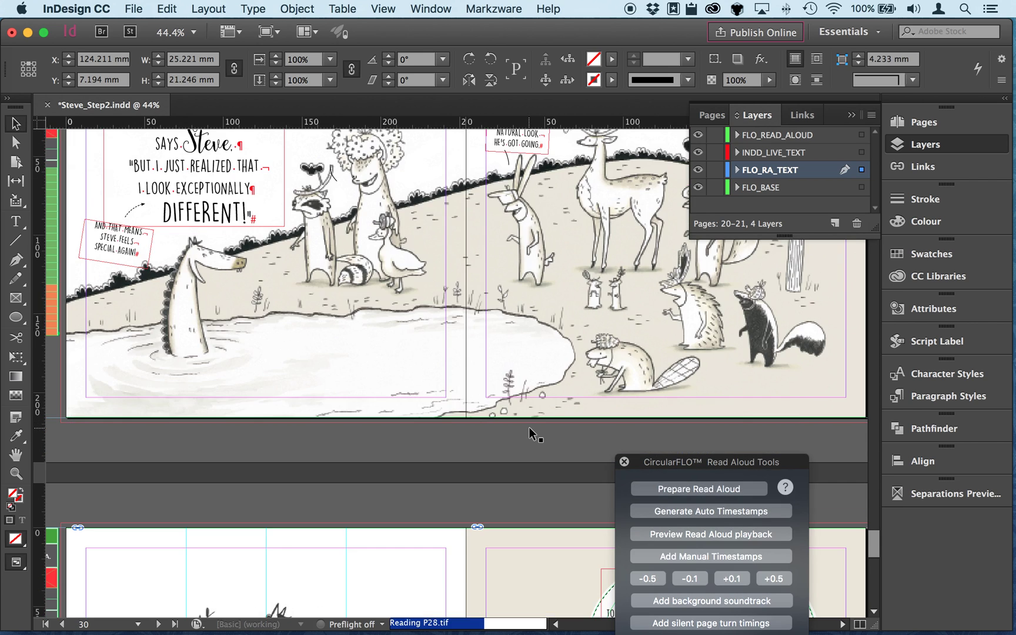
pyautogui.scroll(-5, 529, 427)
pyautogui.scroll(7, 529, 427)
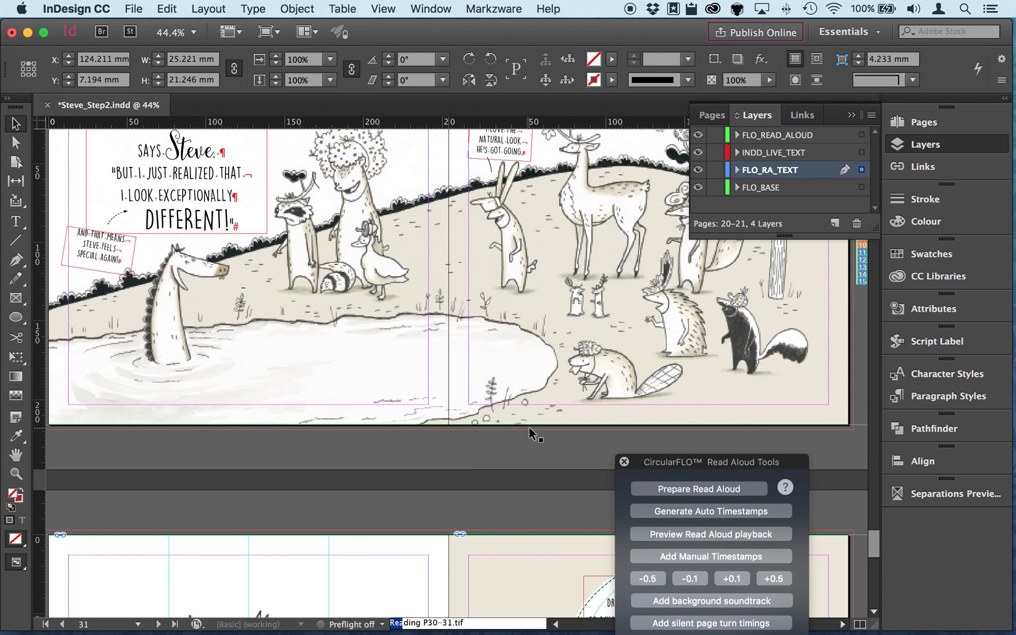
pyautogui.scroll(12, 529, 427)
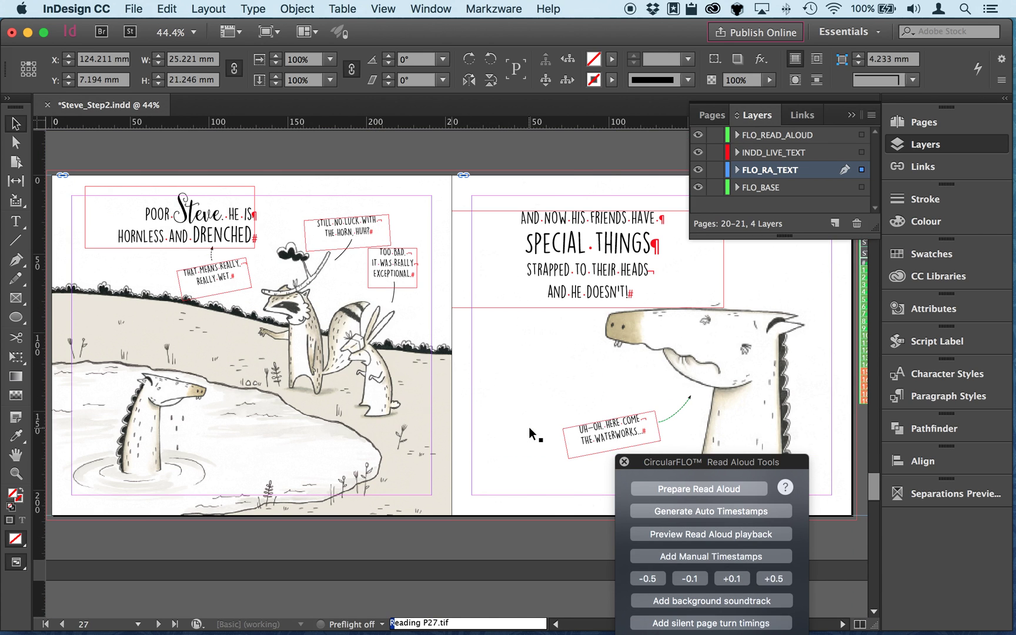
pyautogui.scroll(5, 529, 427)
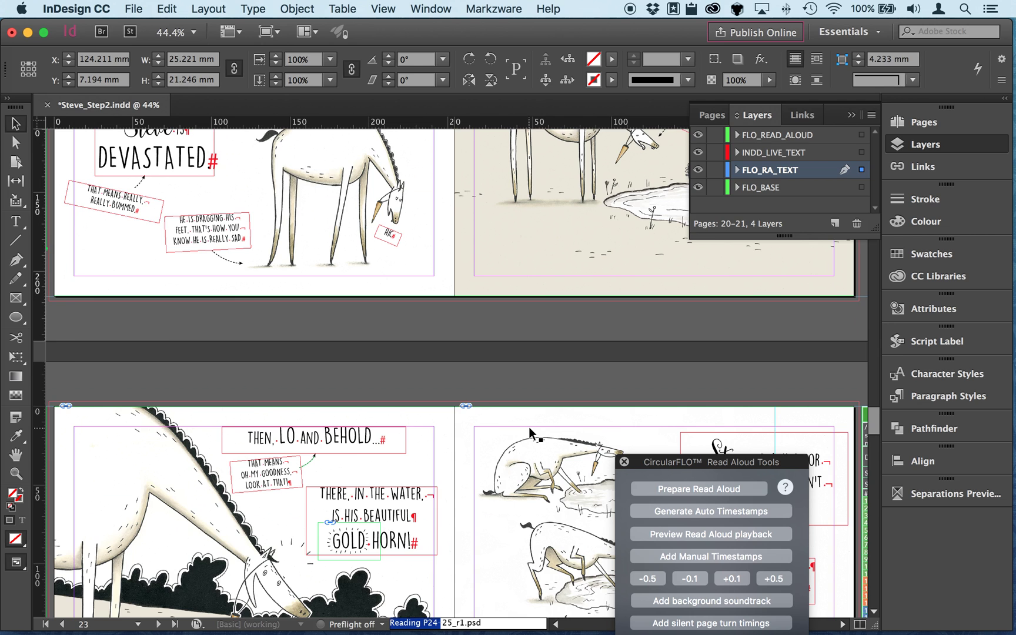
pyautogui.scroll(-1, 529, 427)
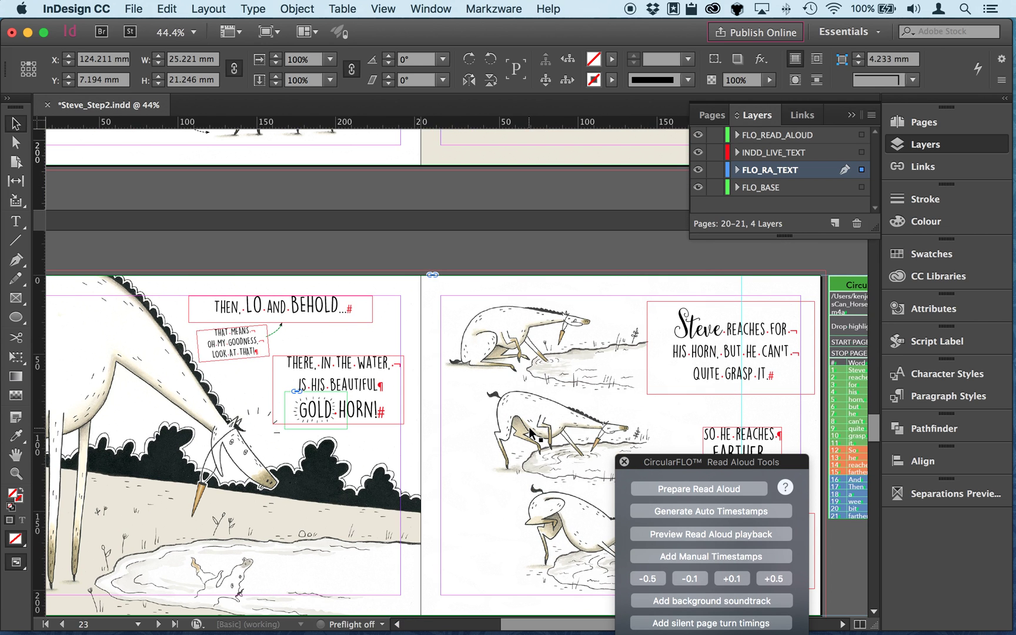
pyautogui.scroll(5, 532, 434)
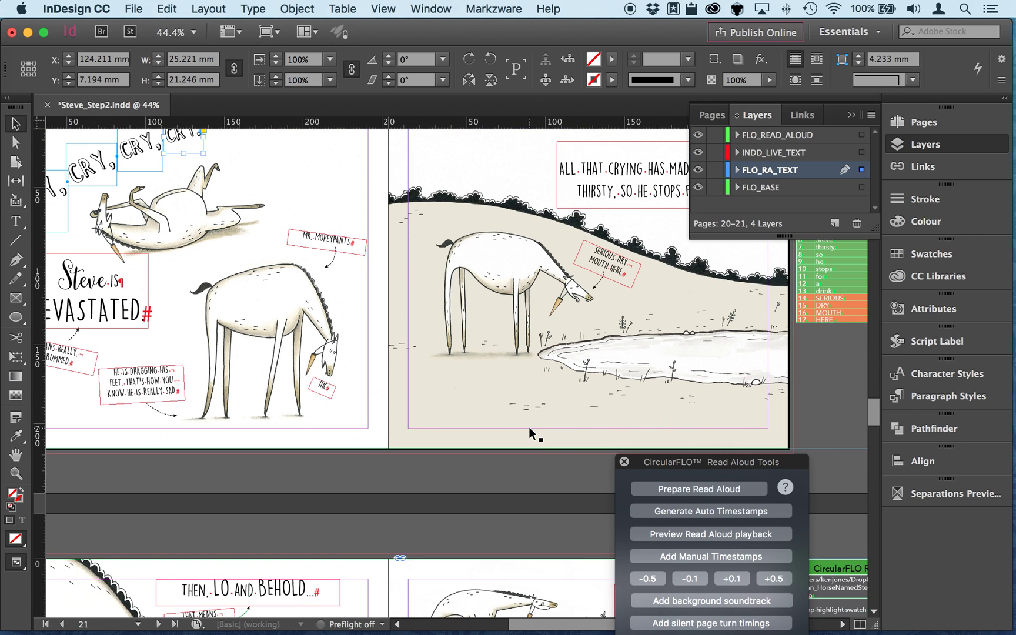
pyautogui.scroll(-5, 530, 428)
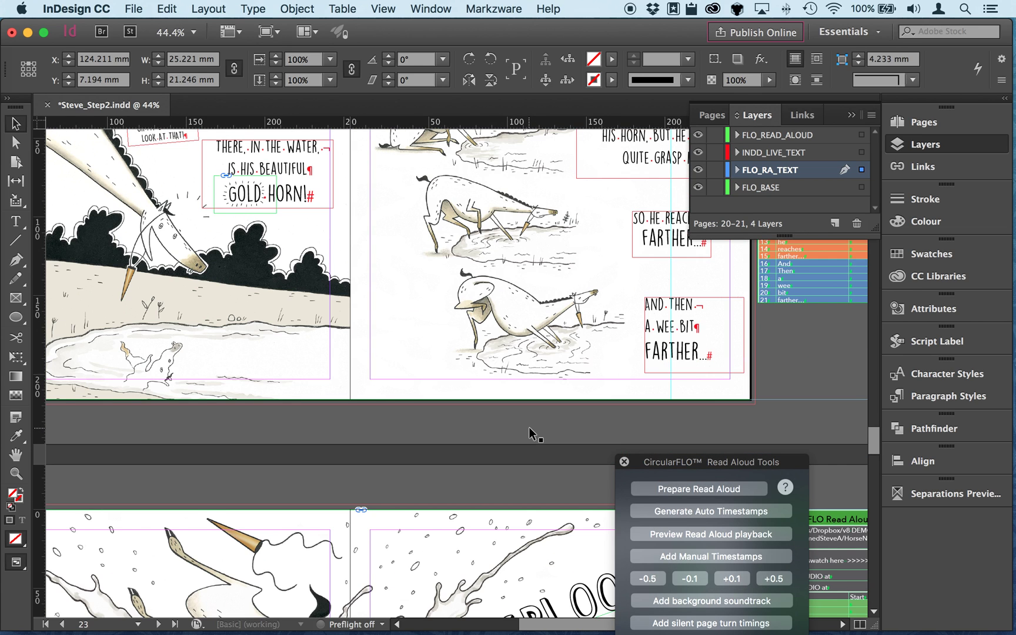
pyautogui.scroll(-3, 530, 434)
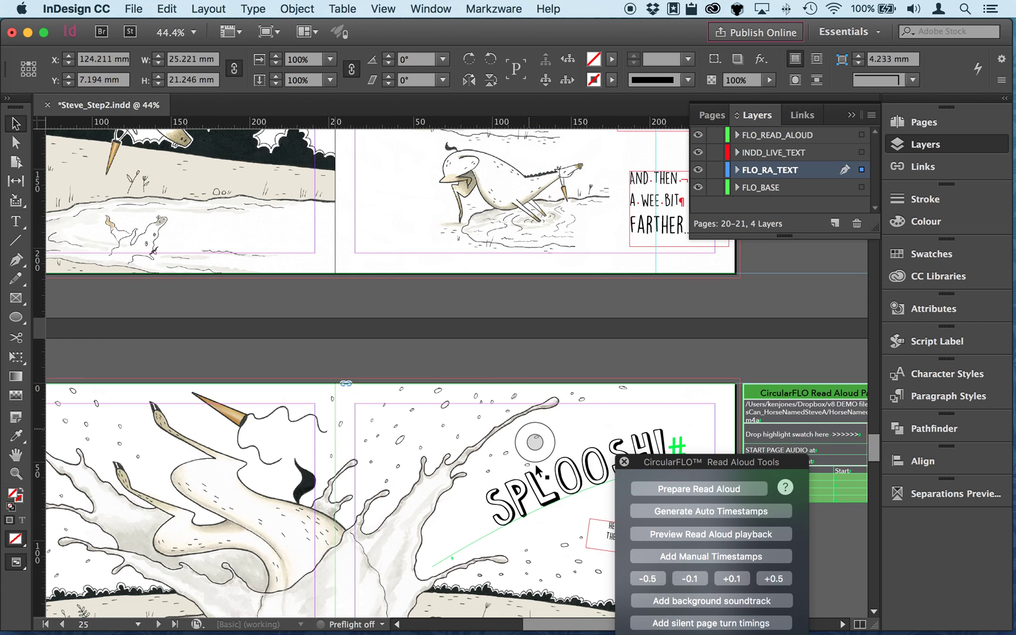
# Add the curved SPLOOSH! text to page 25's Read Aloud word list.
pyautogui.click(617, 479)
pyautogui.moveTo(650, 463); pyautogui.dragTo(282, 336)
pyautogui.click(371, 362)
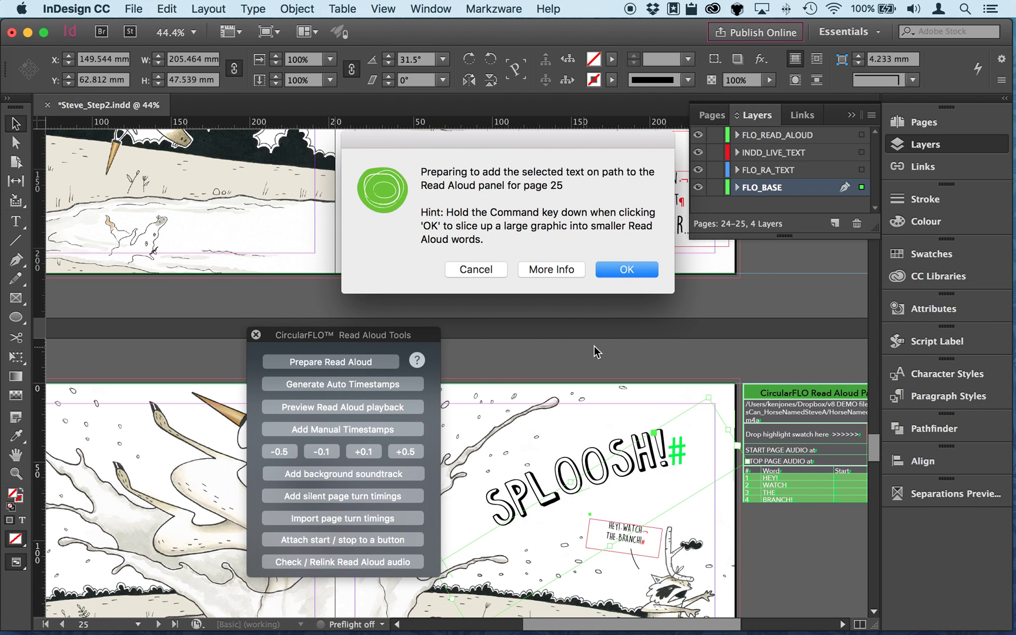
pyautogui.click(634, 269)
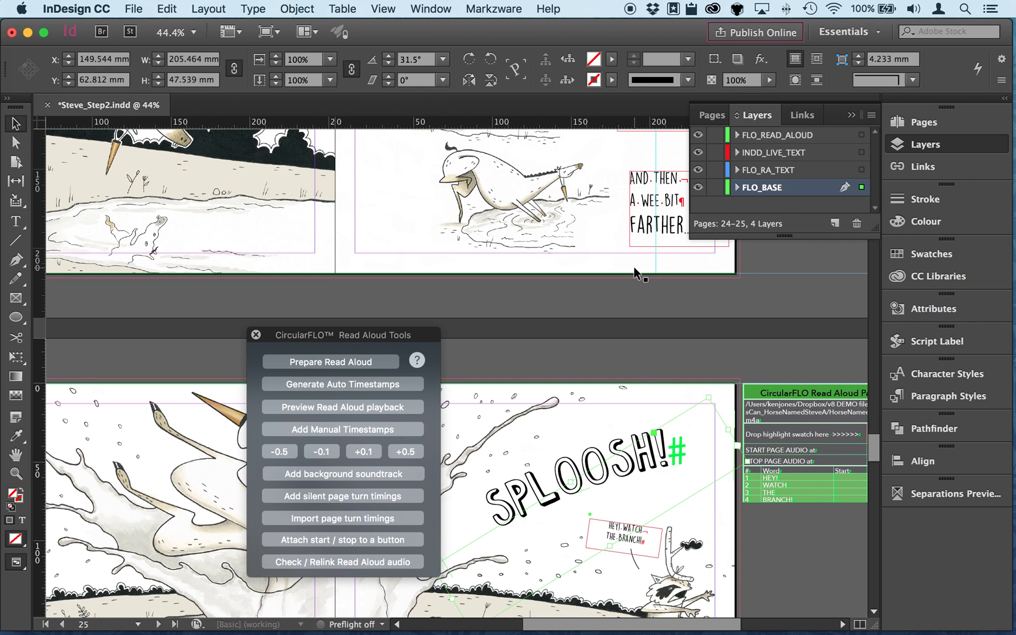
# Resize the SPLOOSH! word frame to 124.5 × 63.75 mm to fit the whole word.
pyautogui.click(15, 124)
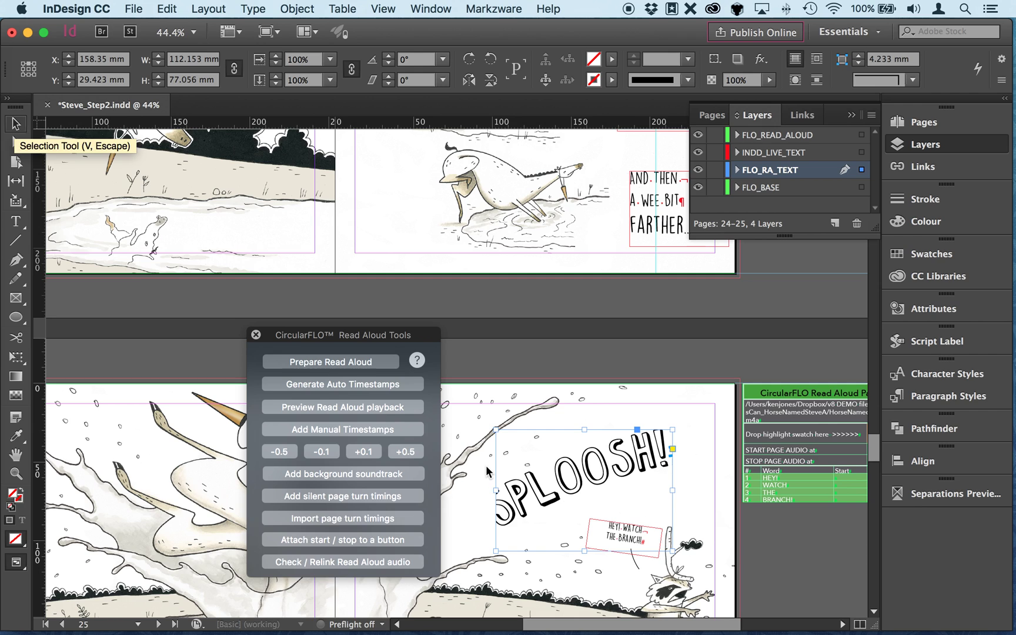
pyautogui.moveTo(495, 429); pyautogui.dragTo(477, 428)
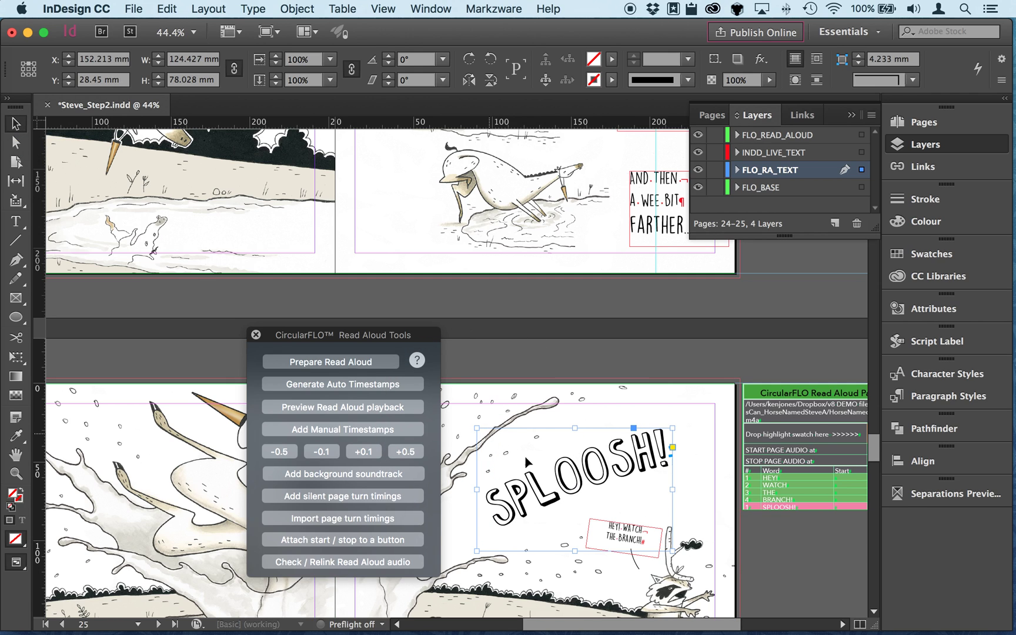
pyautogui.click(574, 488)
pyautogui.moveTo(669, 548); pyautogui.dragTo(673, 529)
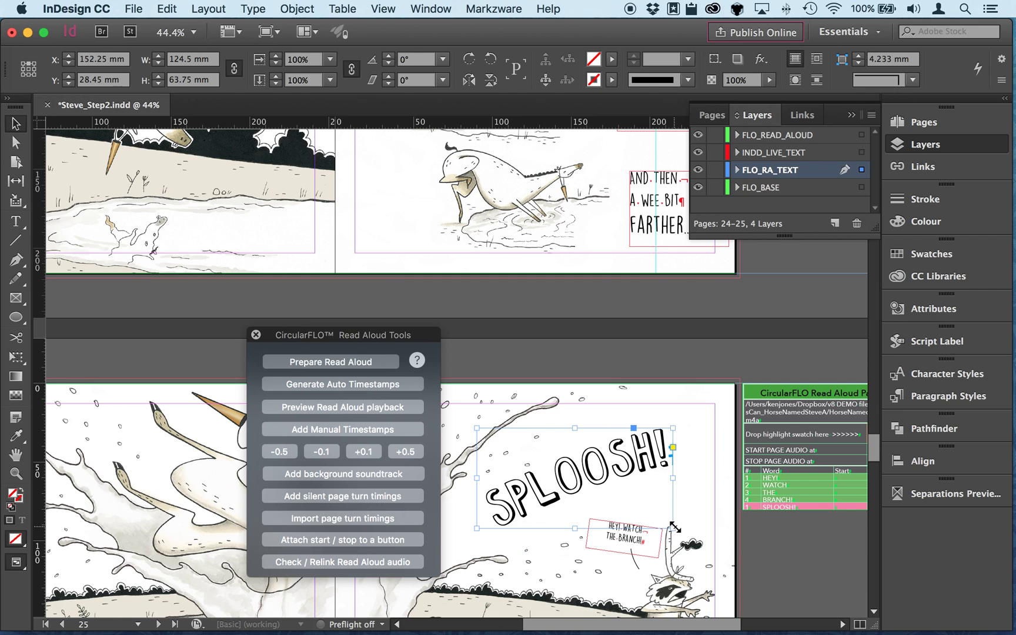